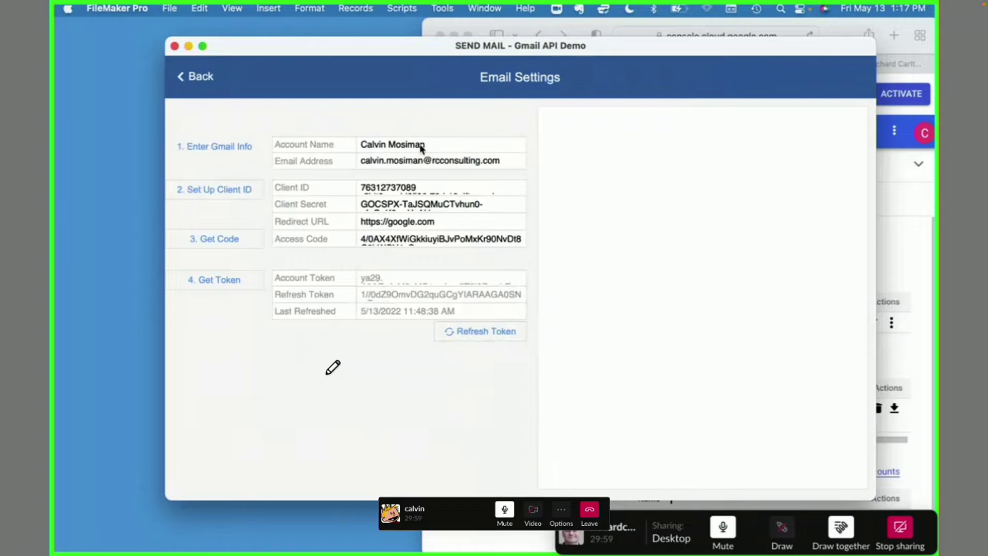
- Review the Gmail account name and email address, then launch the Google Cloud client ID setup
left_click(415, 147)
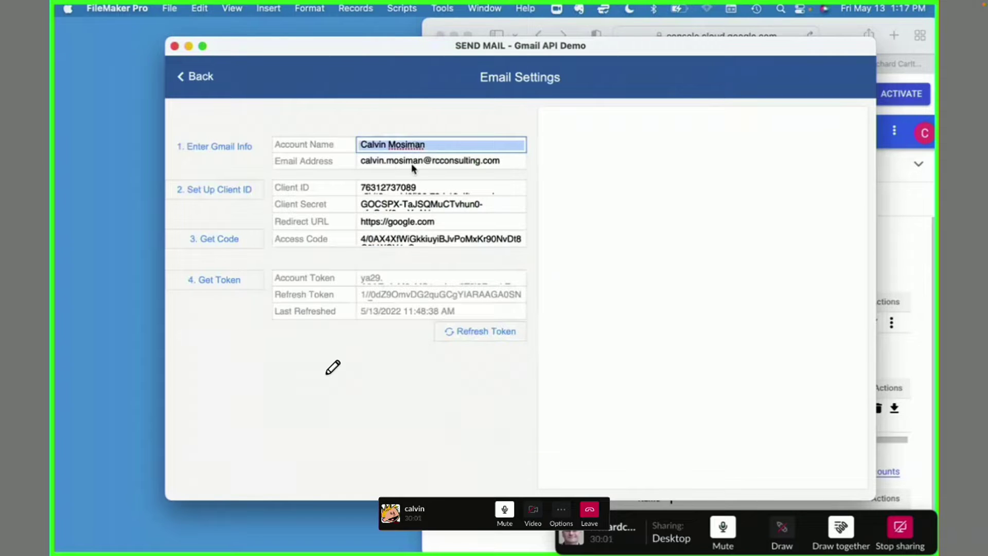
left_click(396, 161)
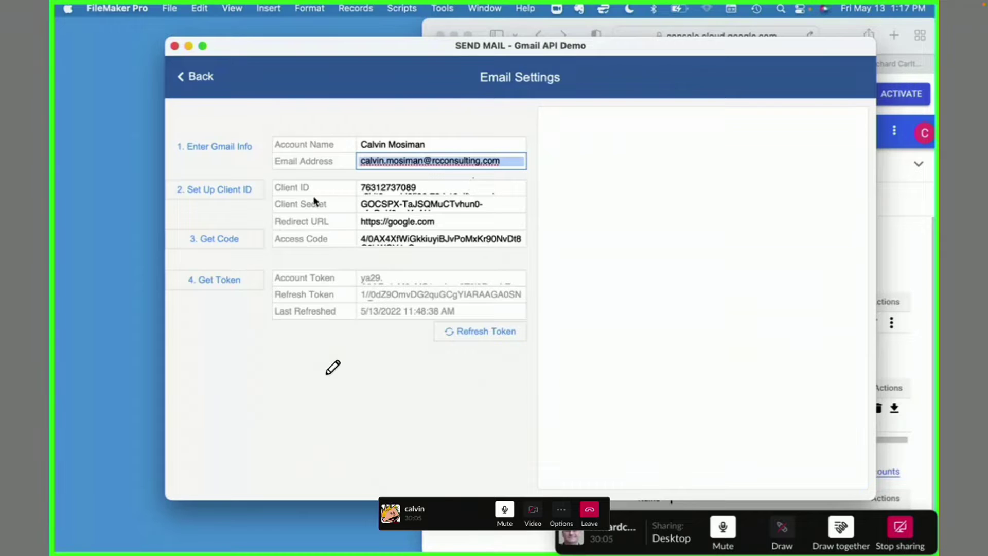
left_click(276, 178)
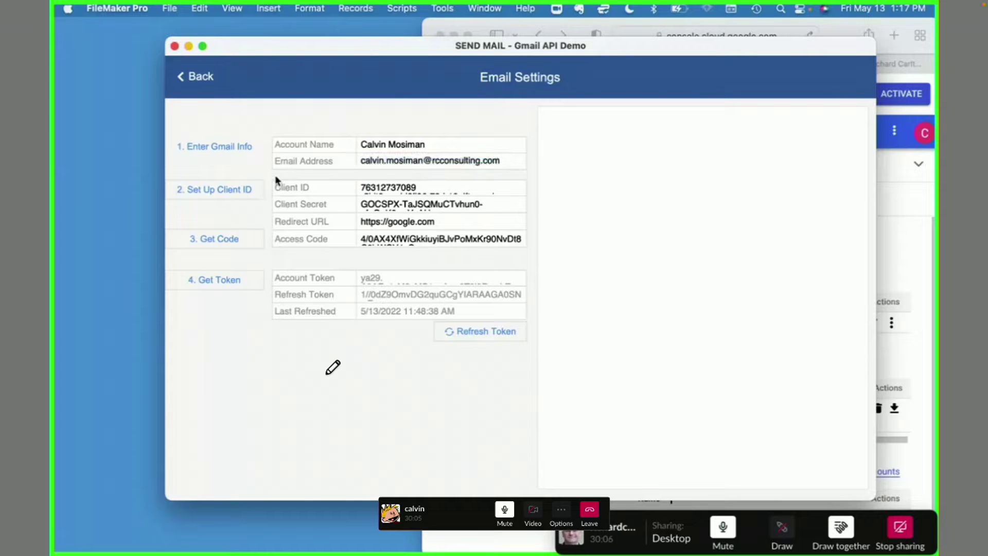
left_click(243, 189)
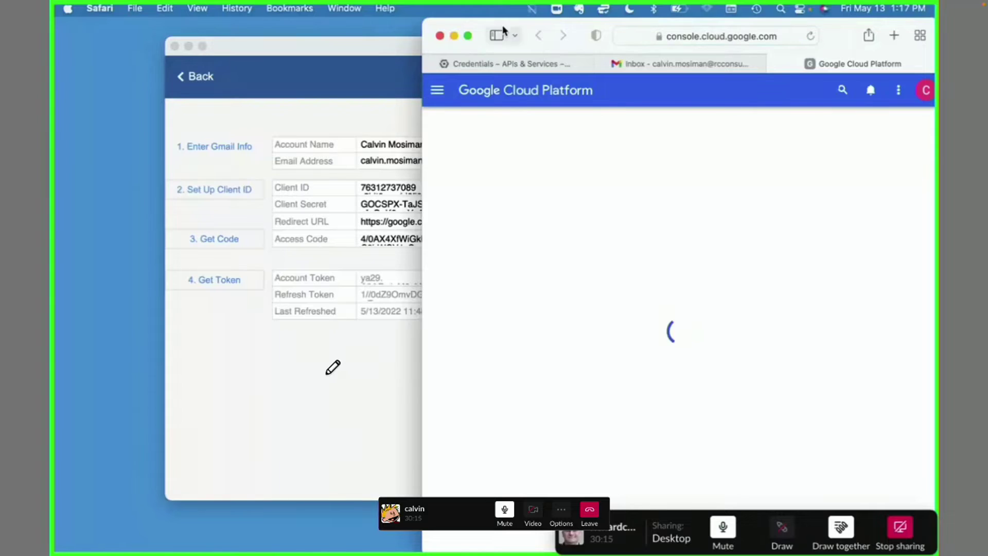
left_click_drag(423, 19, 51, 2)
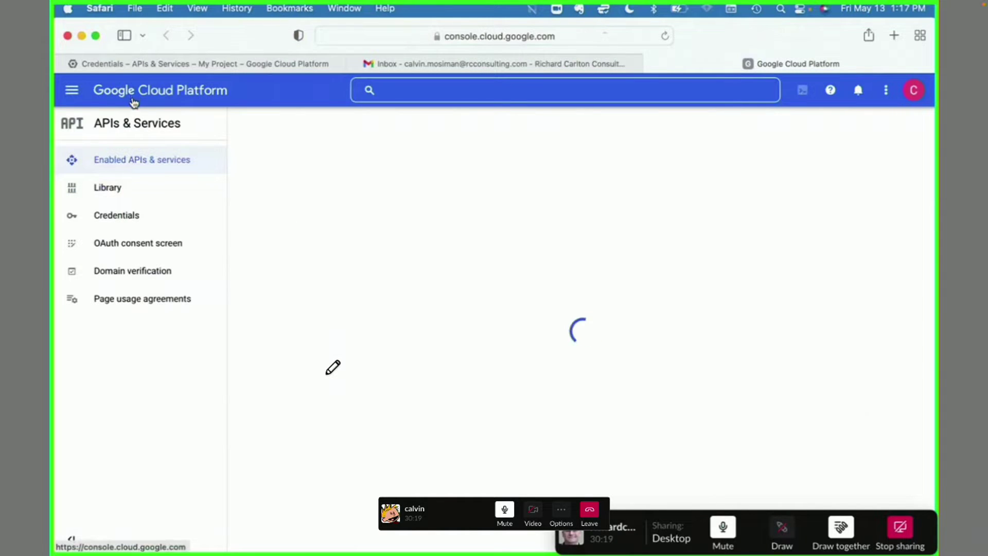
left_click(119, 222)
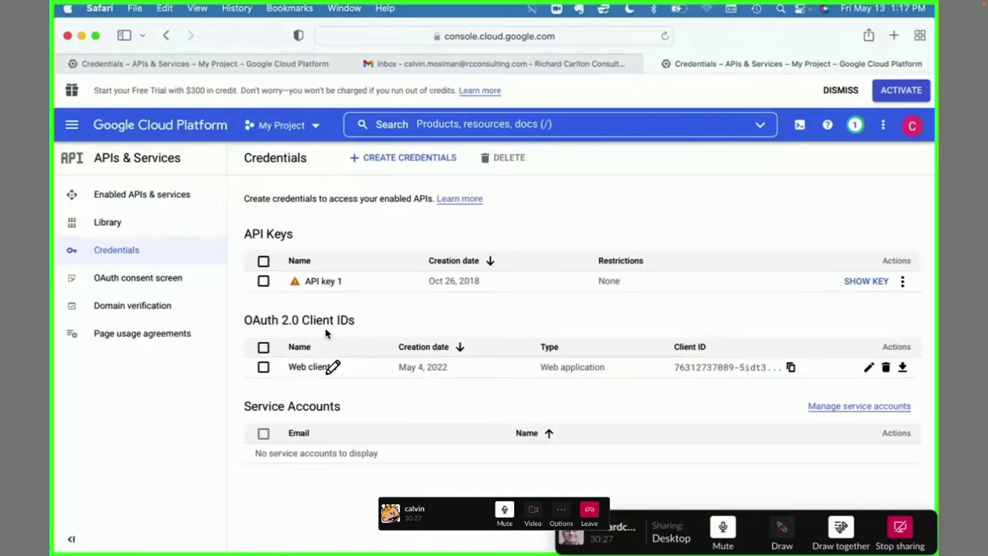
left_click(869, 368)
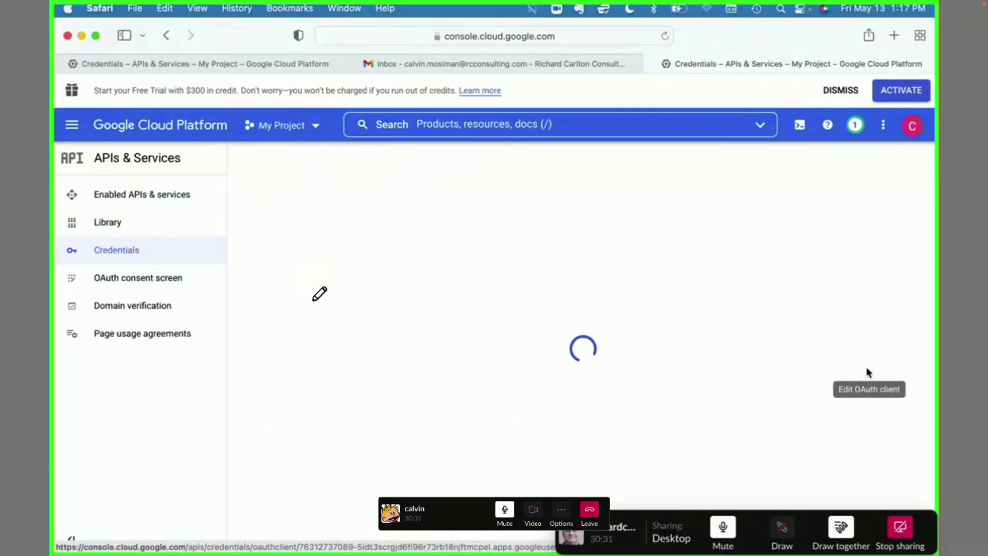
scroll(866, 366, "down", 2)
scroll(867, 366, "up", 2)
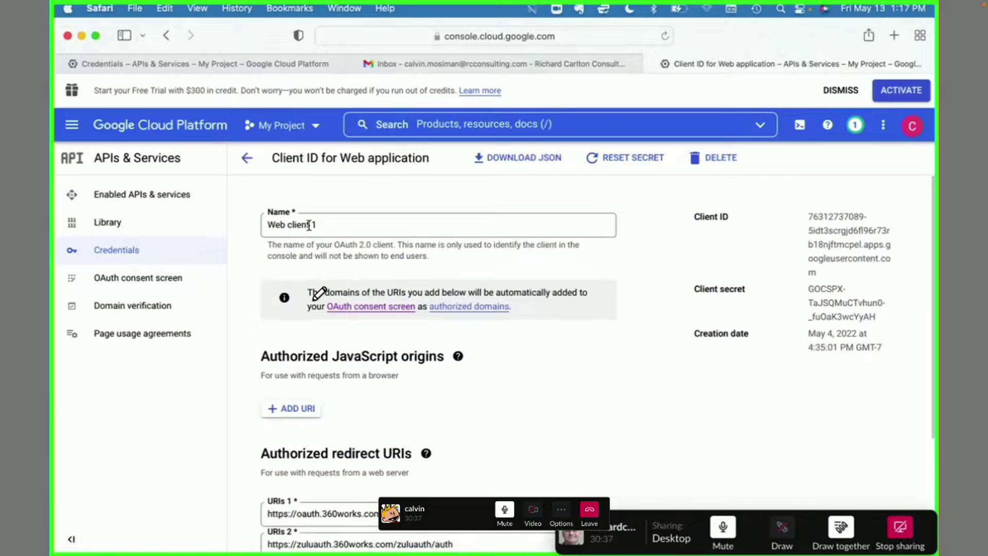
scroll(378, 365, "down", 3)
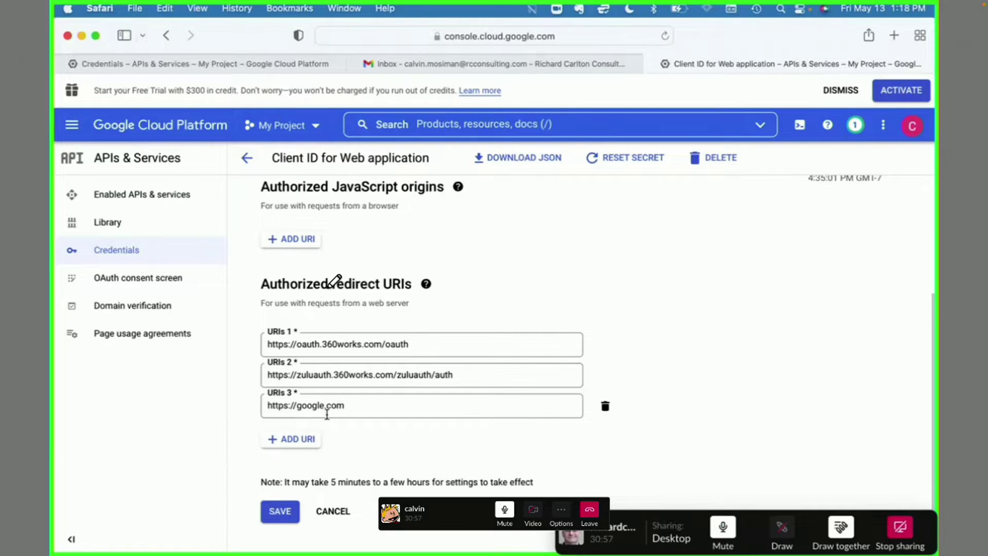
scroll(369, 475, "up", 3)
scroll(368, 472, "down", 3)
left_click(280, 511)
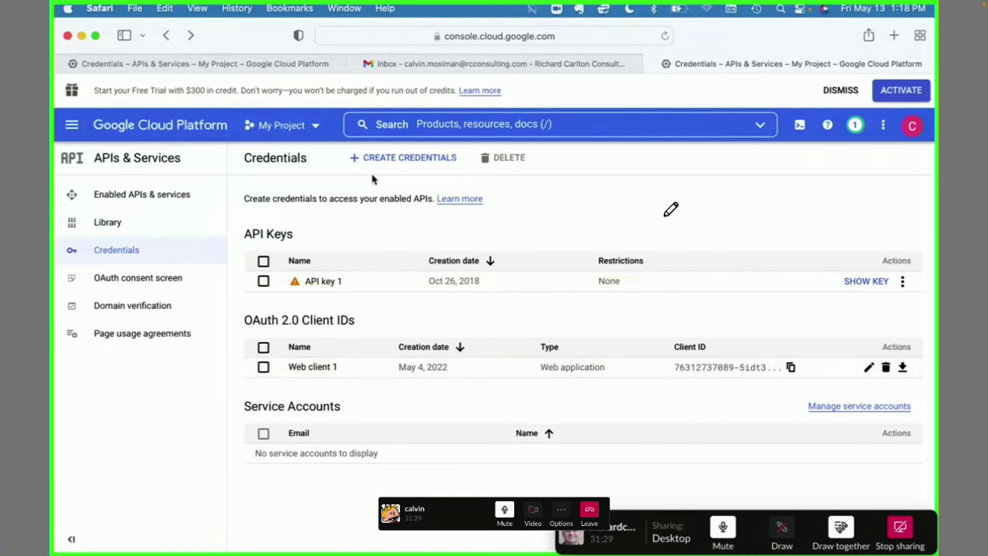
- Return to FileMaker Pro and check the Client ID value
left_click(80, 36)
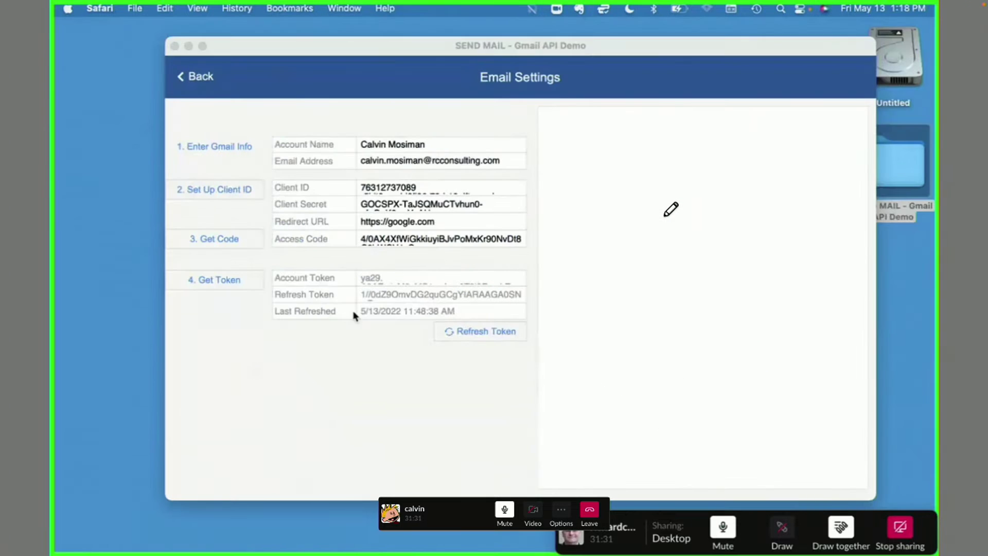
left_click(384, 190)
left_click(329, 179)
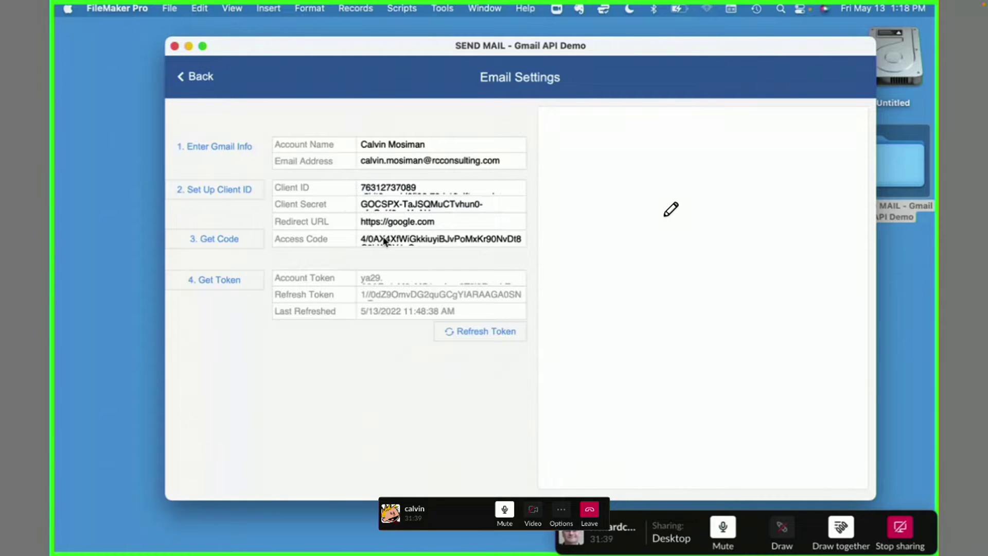
- Clear the old Access Code and request a new Google authorization code
left_click(389, 238)
key("super+a")
key("super+x")
left_click(348, 255)
left_click(238, 242)
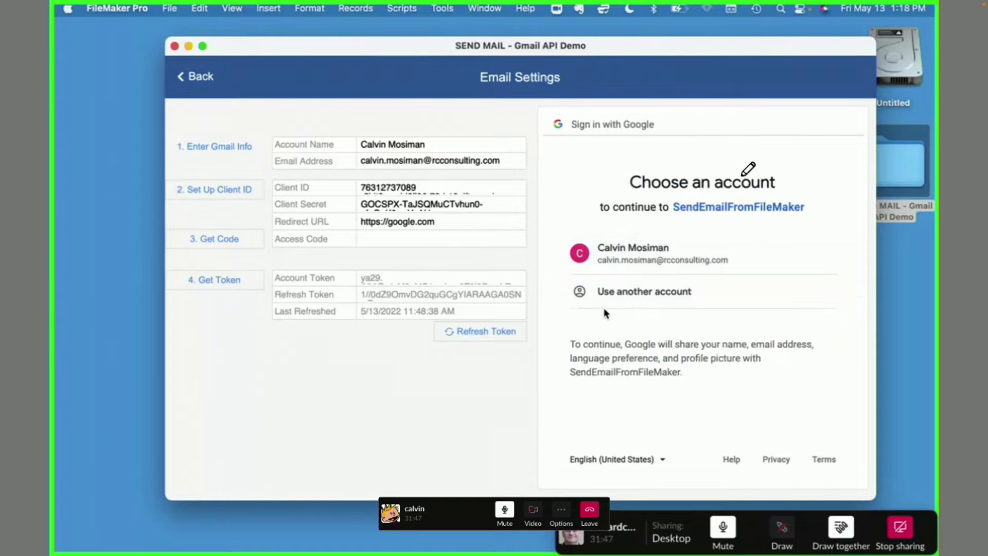
- Choose the demo Google account and allow SendEmailFromFileMaker access to Gmail
mouse_move(742, 143)
left_mouse_down()
mouse_move(630, 136)
mouse_move(571, 242)
mouse_move(561, 420)
mouse_move(754, 444)
mouse_move(826, 378)
mouse_move(808, 149)
mouse_move(716, 149)
left_mouse_up()
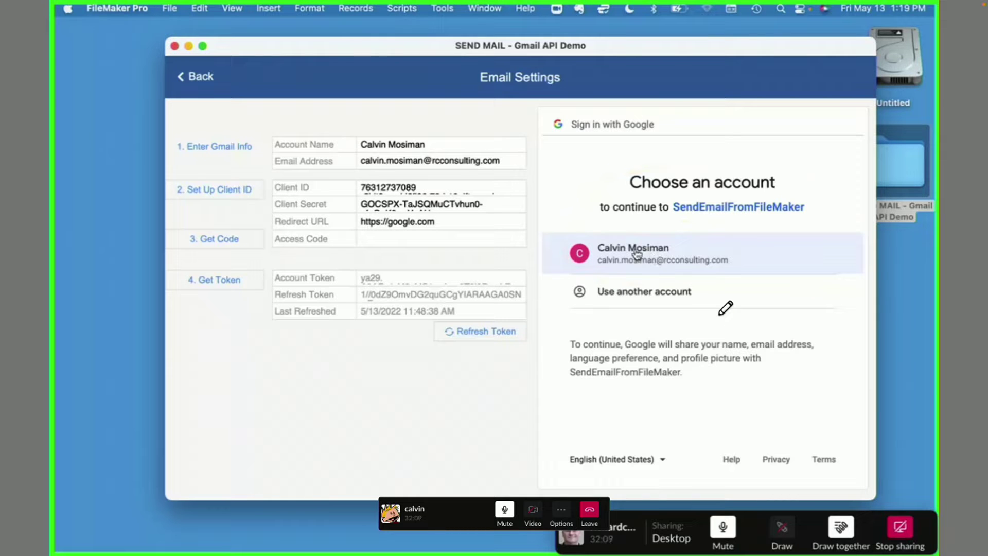
left_click(645, 259)
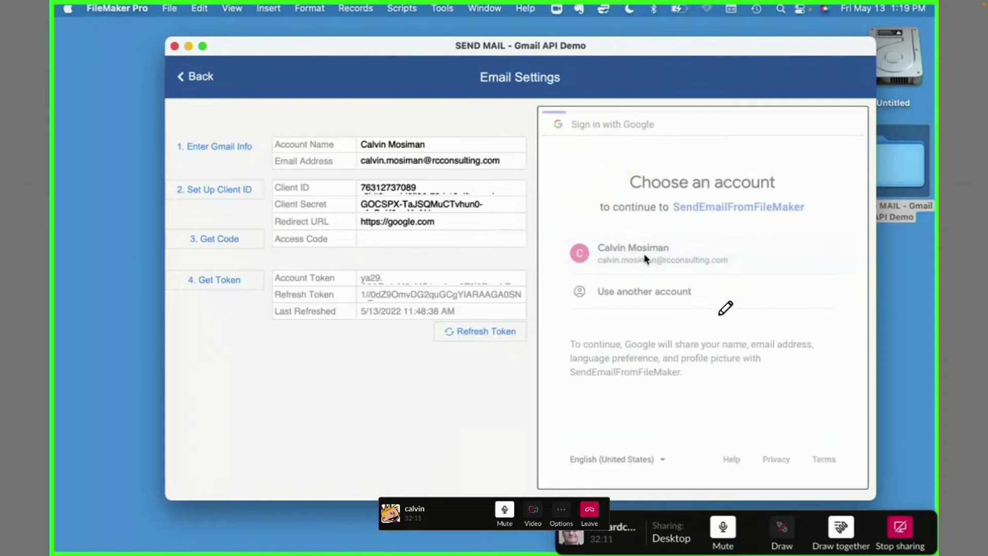
scroll(690, 308, "down", 4)
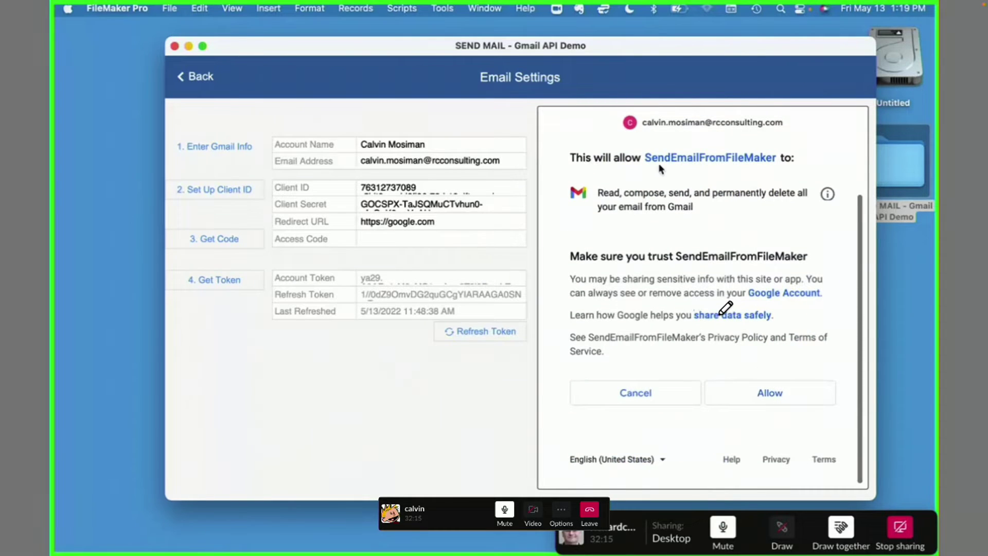
left_click(773, 403)
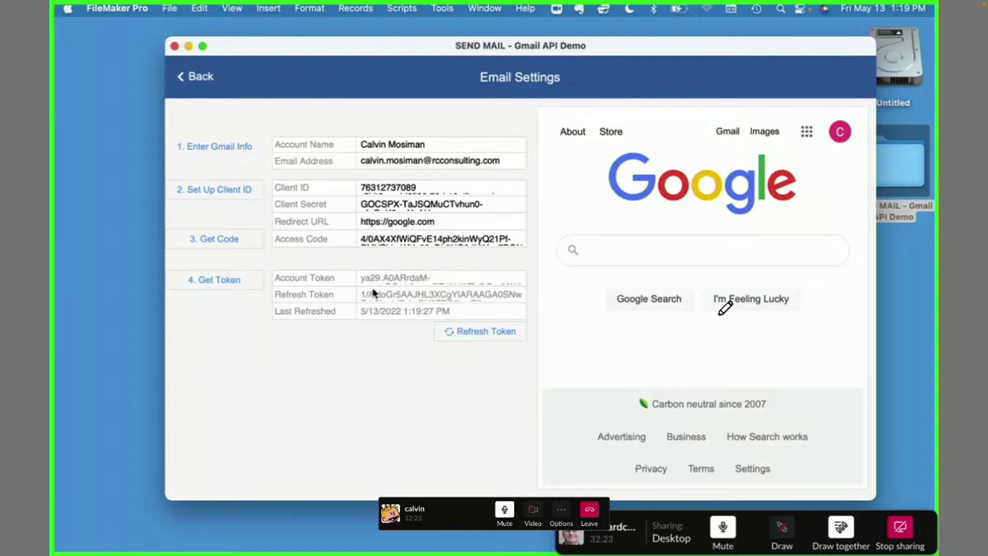
- Refresh the account token twice and return to the SEND MAIL compose screen
left_click(464, 335)
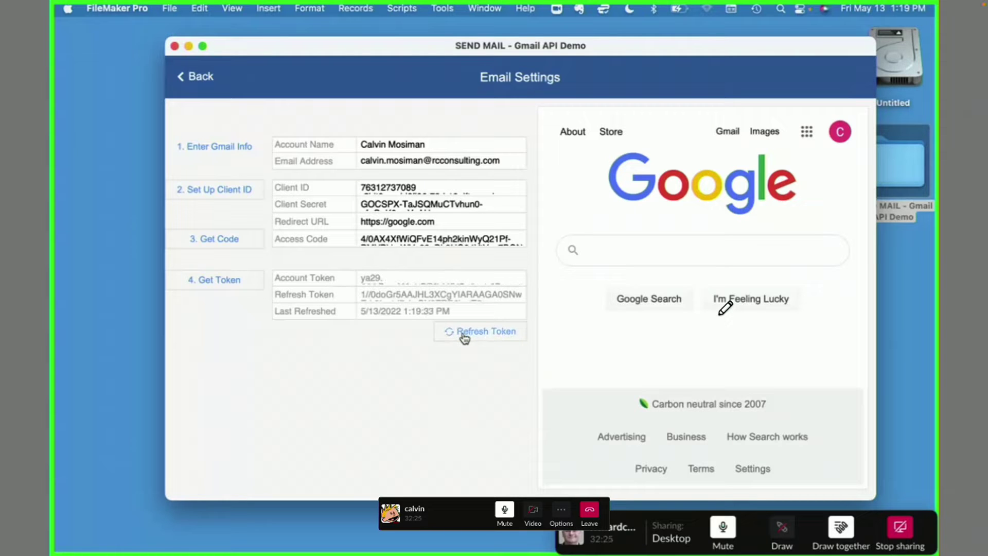
left_click(463, 335)
left_click(198, 78)
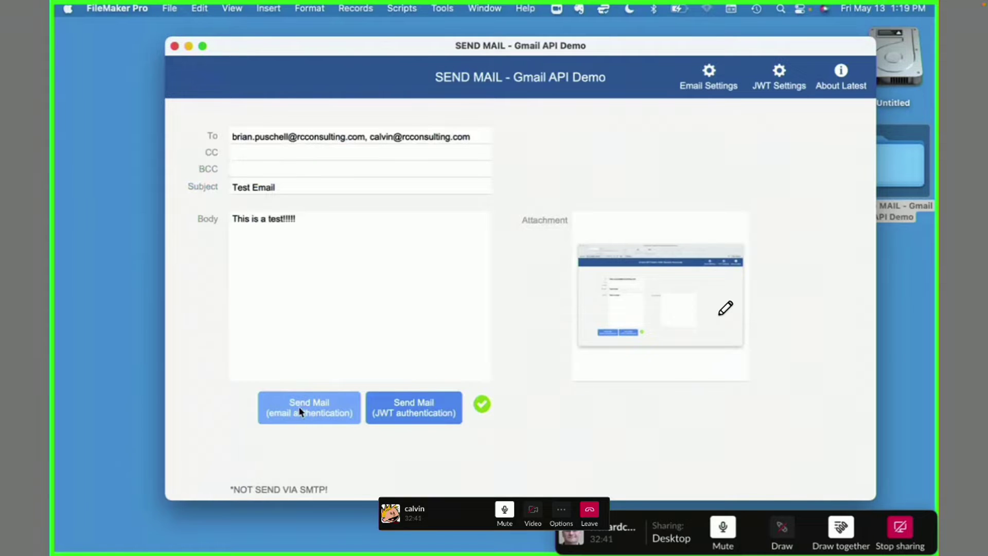
- Enter 'Hello Live Stream!!!' as the email body text
left_click(319, 256)
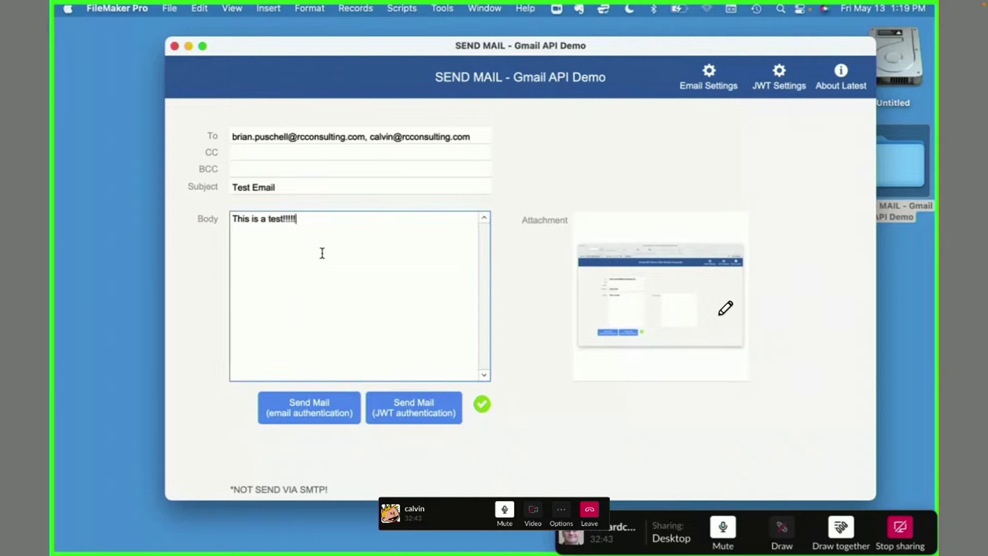
left_click_drag(298, 233, 137, 93)
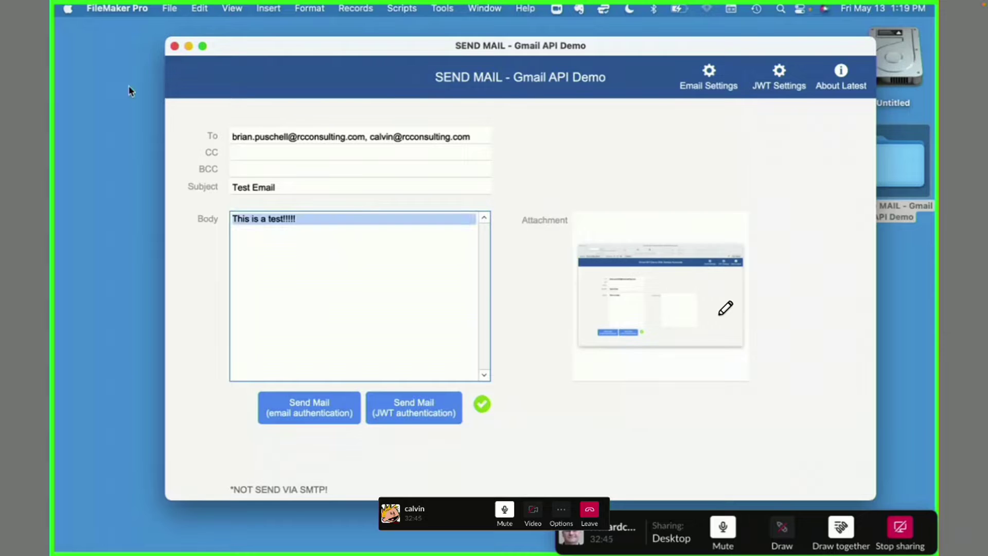
type("Hello Liv")
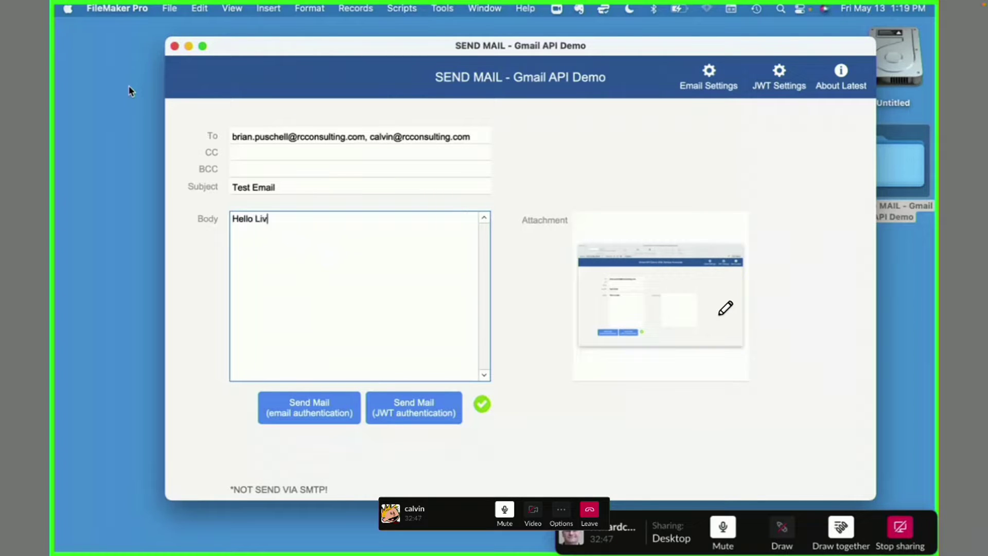
type("e Stream!!!")
left_click(216, 298)
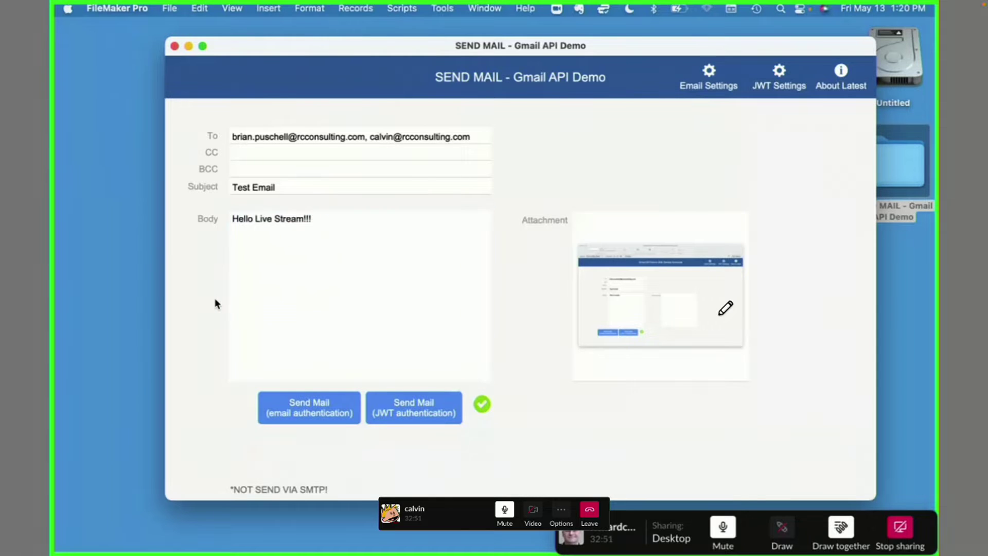
left_click(293, 242)
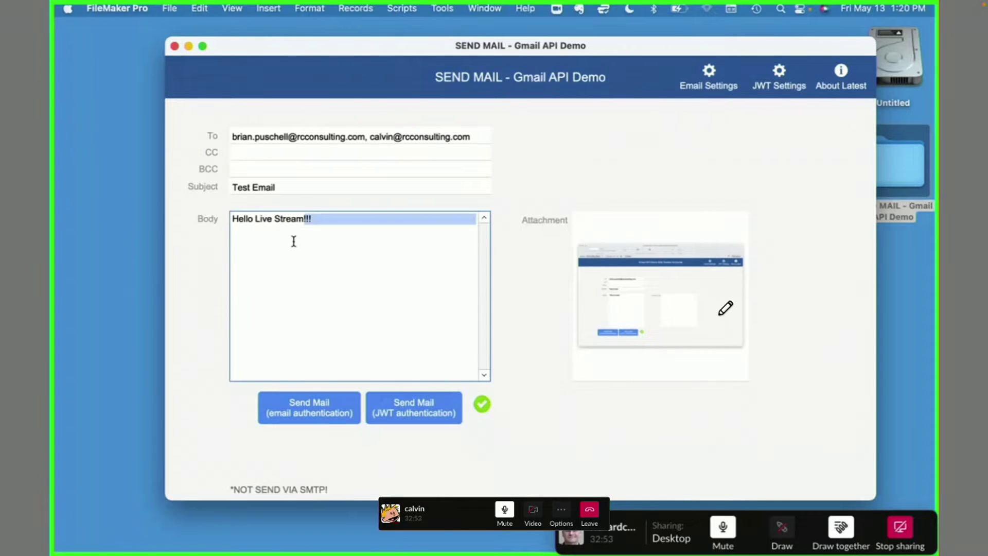
- Replace the subject with the copied 'Hello Live Stream!!!' text
left_click(285, 196)
double_click(284, 187)
key("ctrl+a")
key("ctrl+v")
left_click(211, 212)
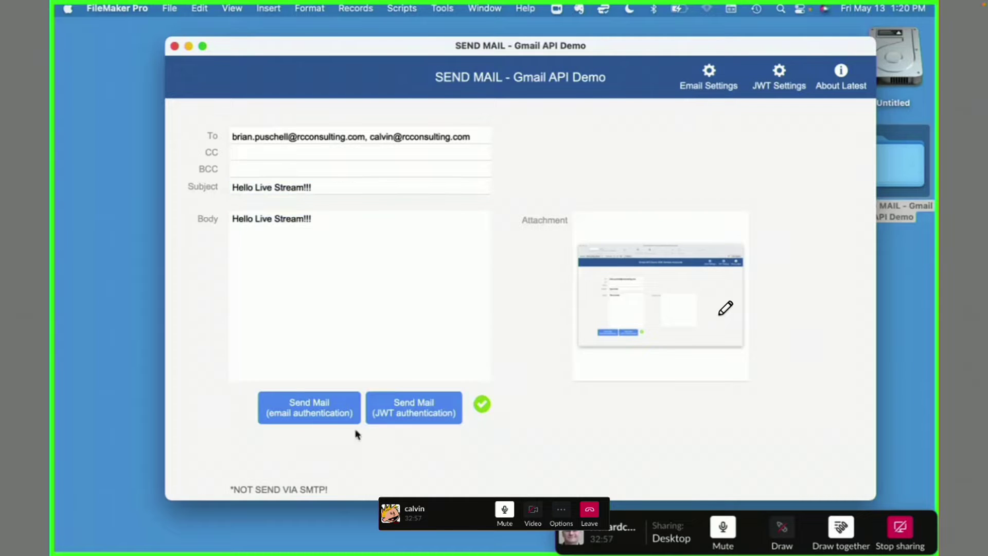
- Send the email using email authentication
left_click(313, 411)
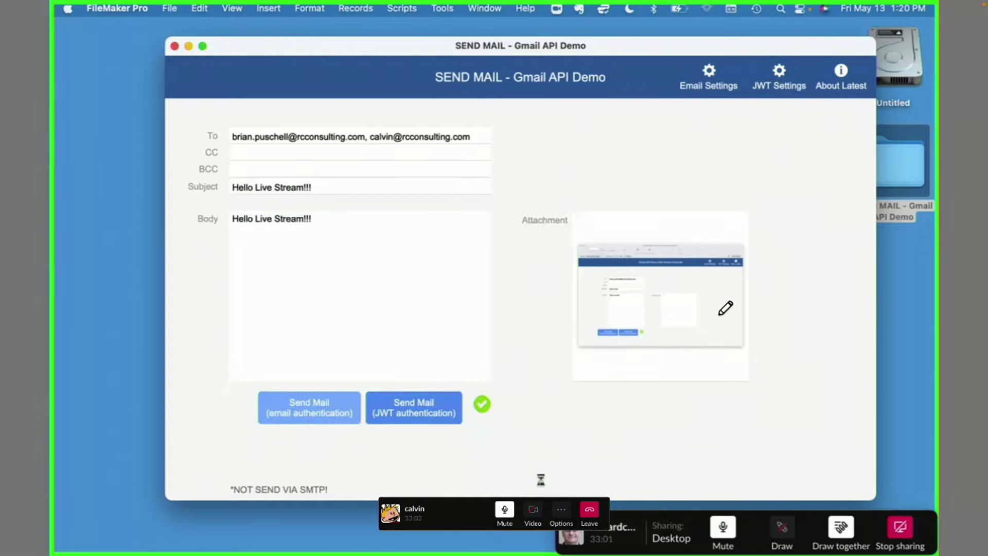
left_click_drag(588, 523, 570, 441)
mouse_move(728, 549)
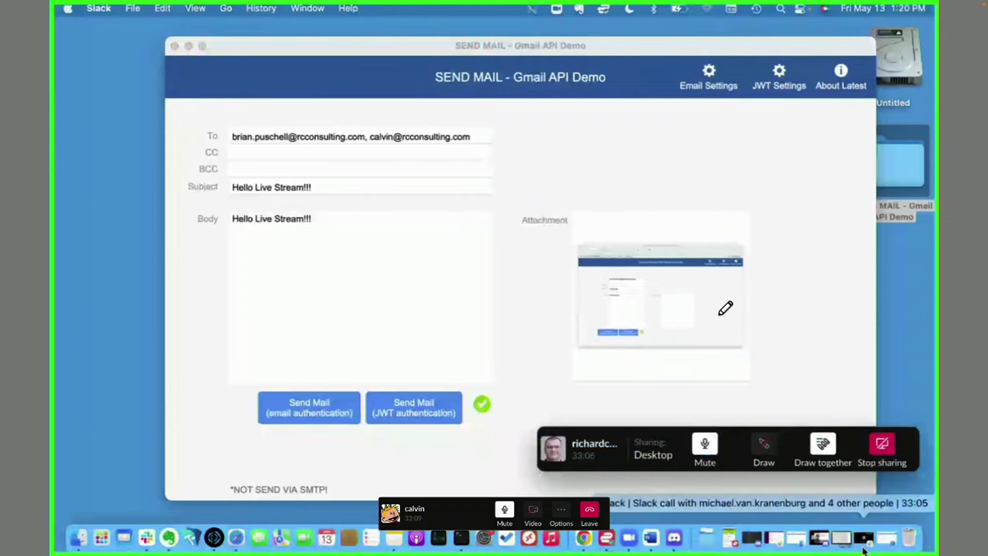
- In Gmail, open the received 'Hello Live Stream!!!' email and preview its screenshot attachment
left_click(864, 547)
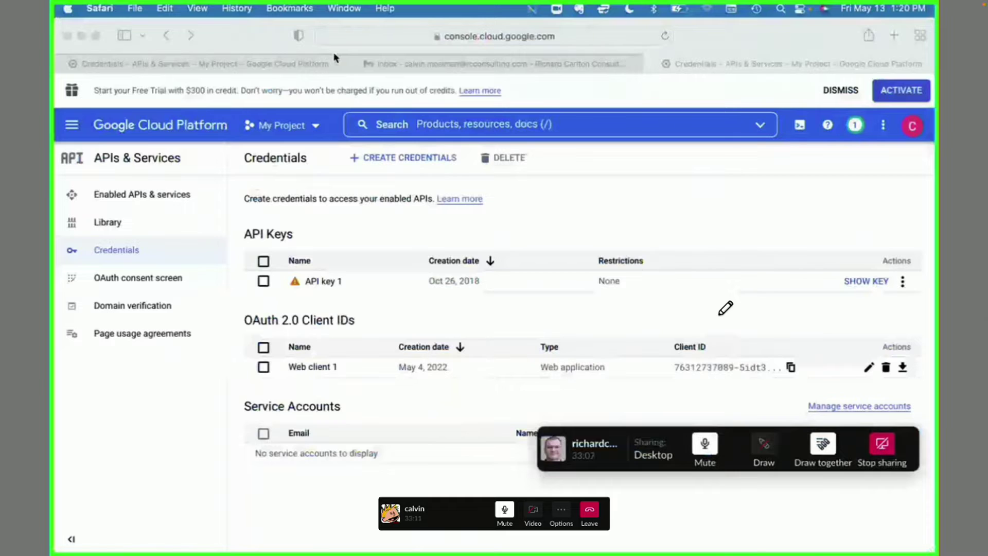
left_click(363, 63)
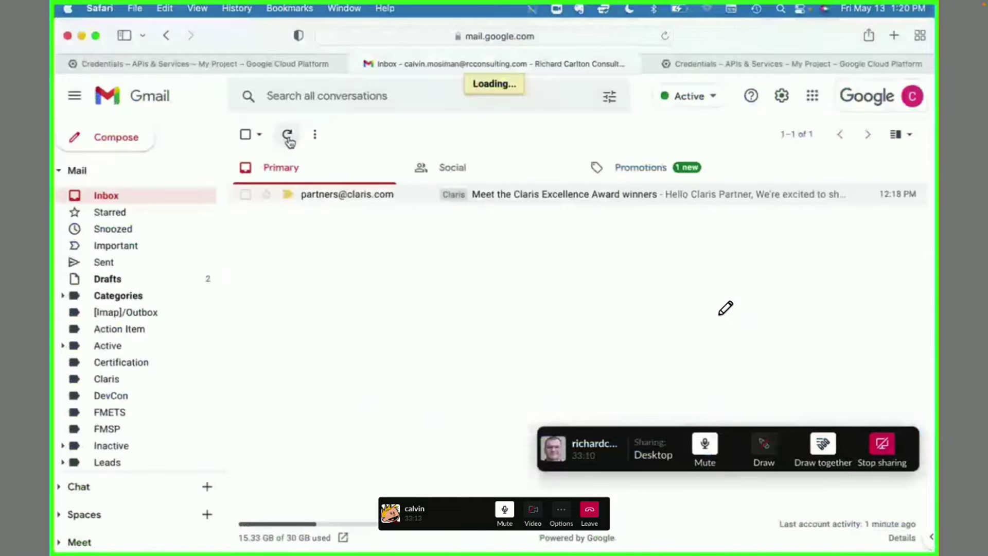
left_click(335, 195)
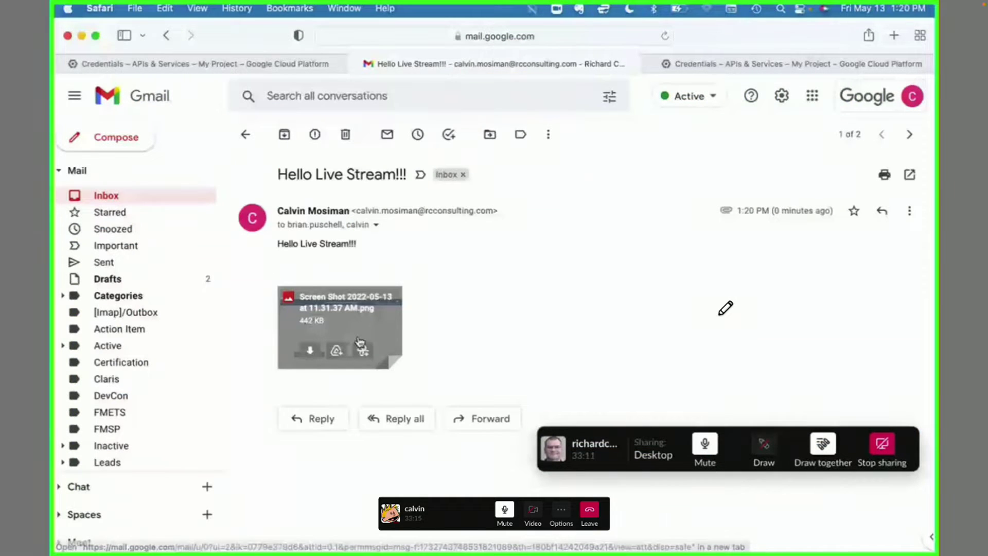
left_click(360, 341)
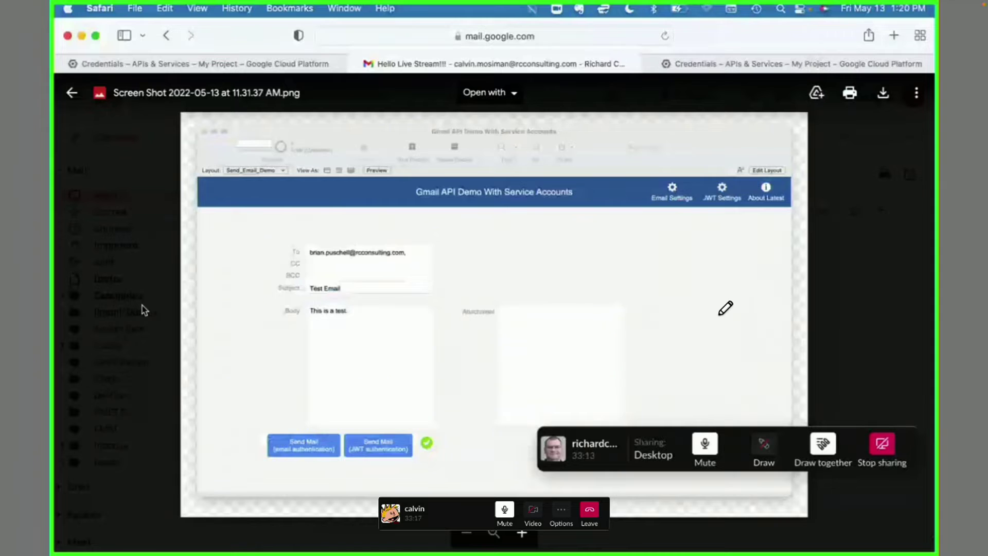
left_click(143, 309)
- Minimize Safari to reveal the FileMaker demo again
left_click(82, 36)
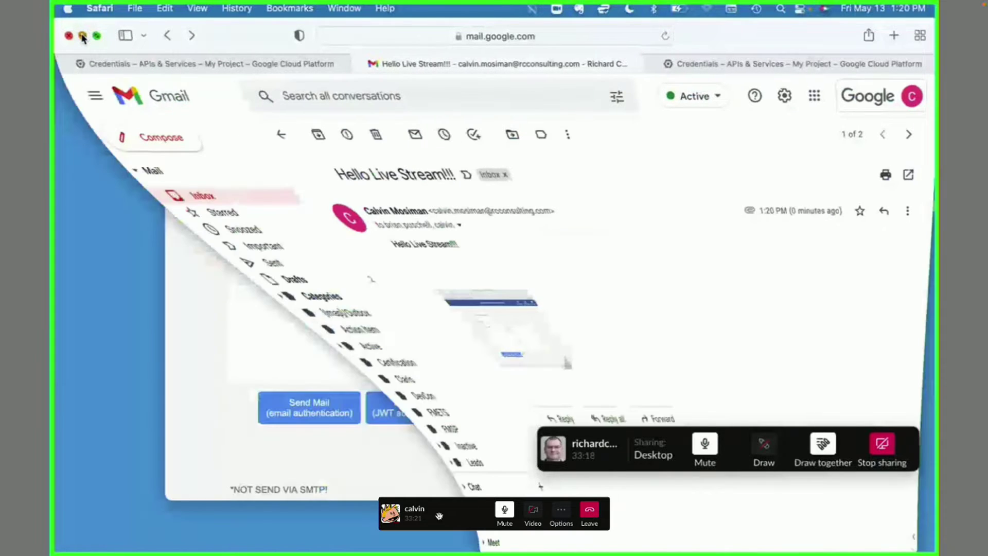
left_click_drag(459, 507, 838, 532)
left_click_drag(579, 436, 596, 520)
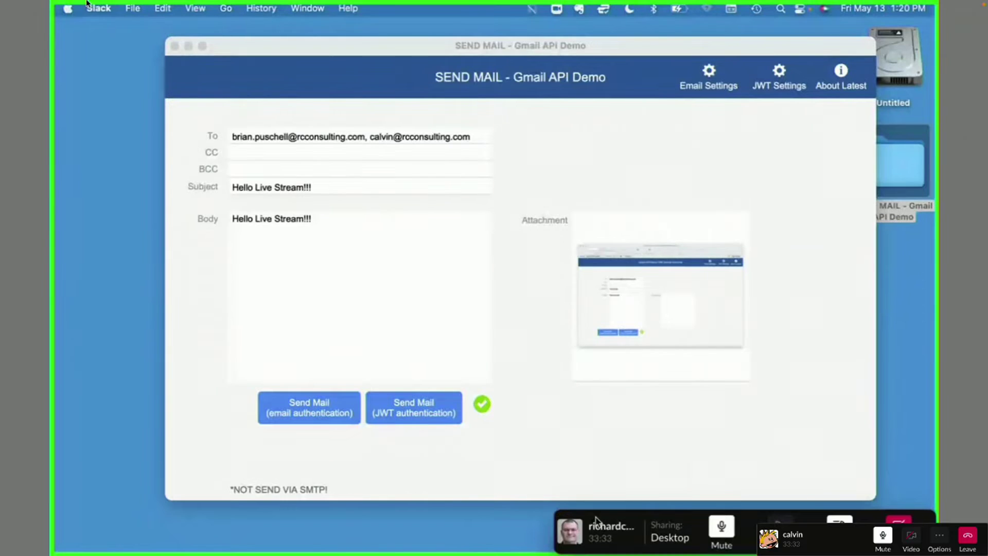
- Complete the TextEdit note to read 'Demo1: Replaced SendMail Script Step with an API Call.'
left_click(28, 20)
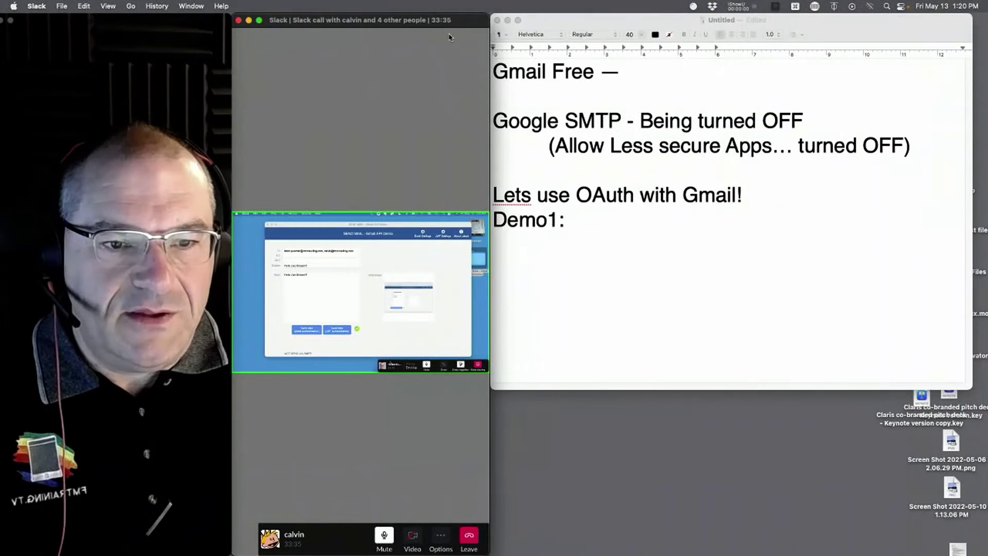
left_click(641, 245)
type("Re")
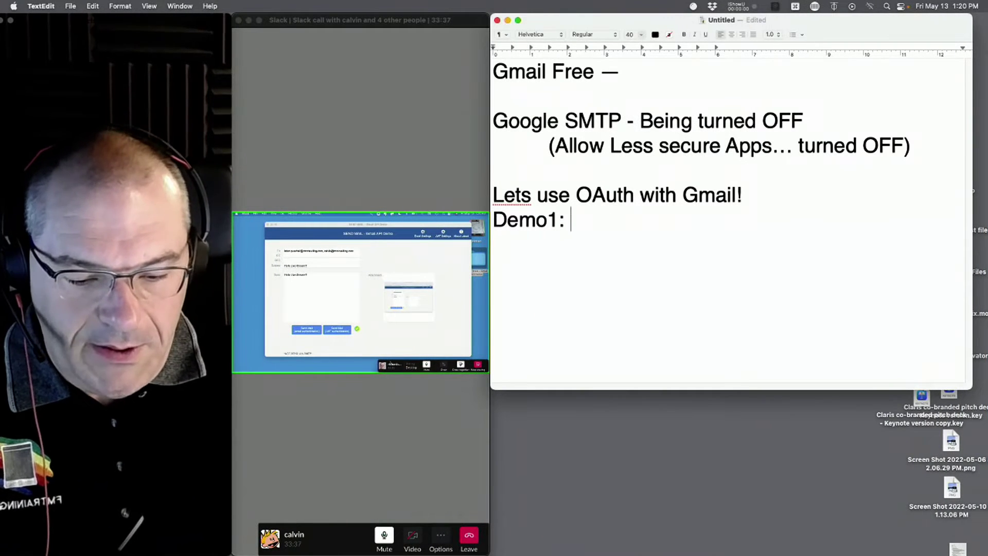
type("placed ")
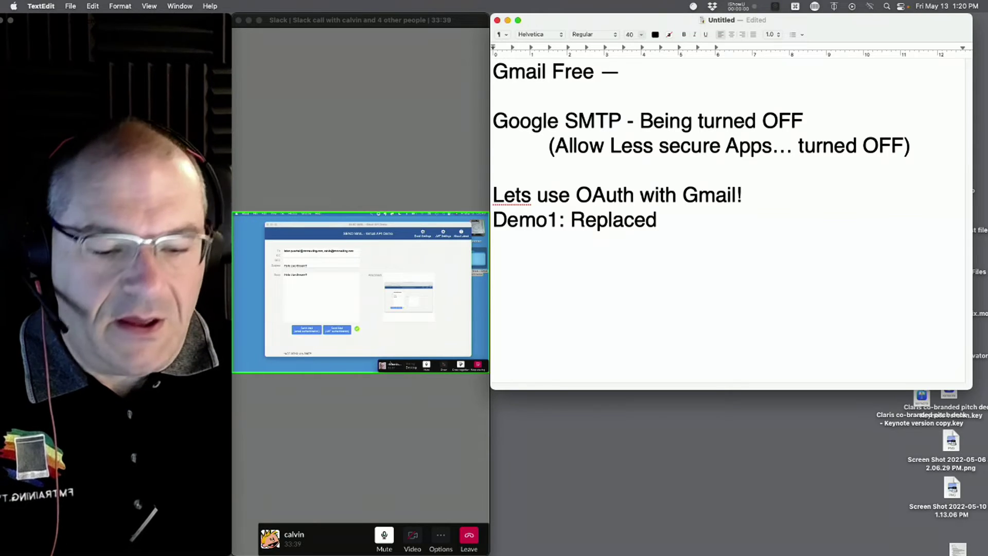
type("Se")
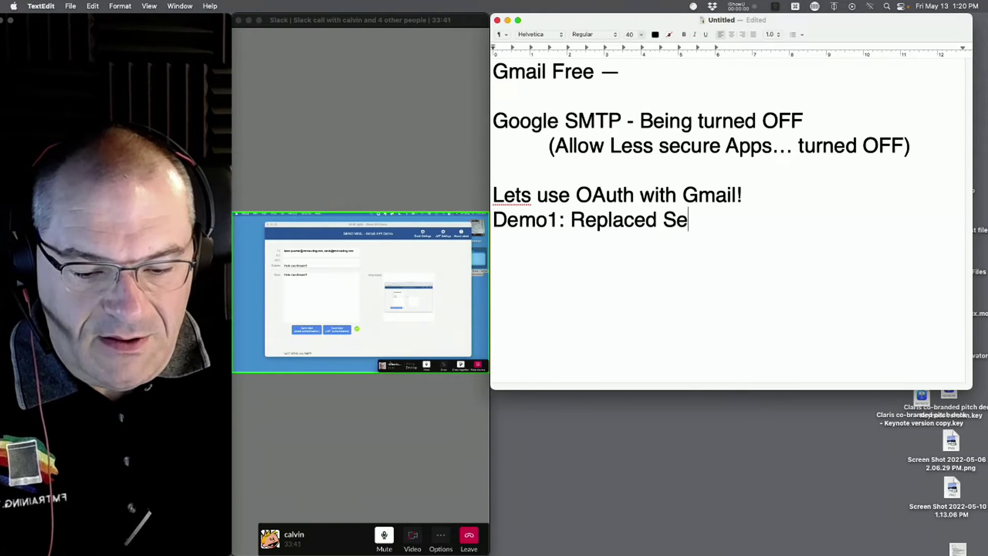
type("ndM")
key("BackSpace")
type("Mail Script Step ")
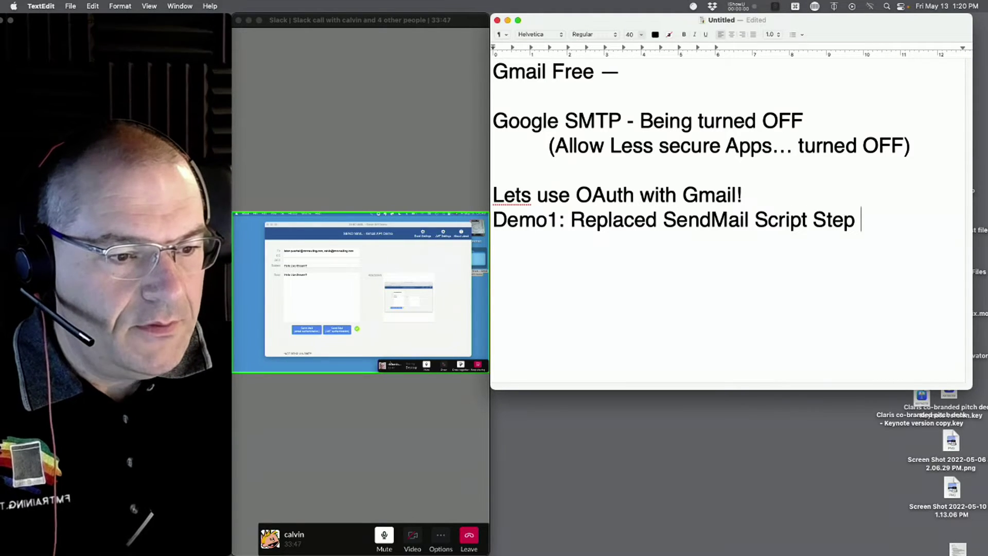
type("with an API Call.")
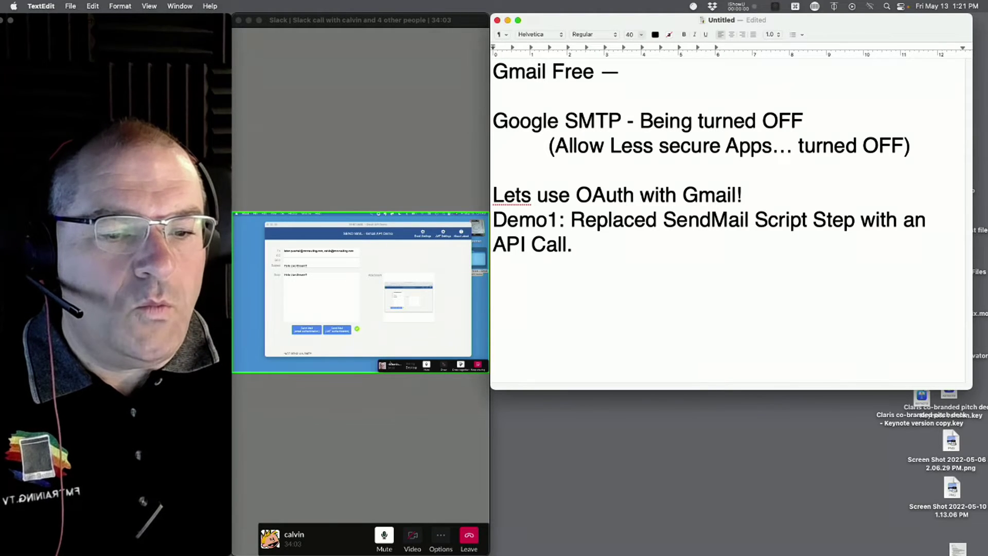
left_click(449, 281)
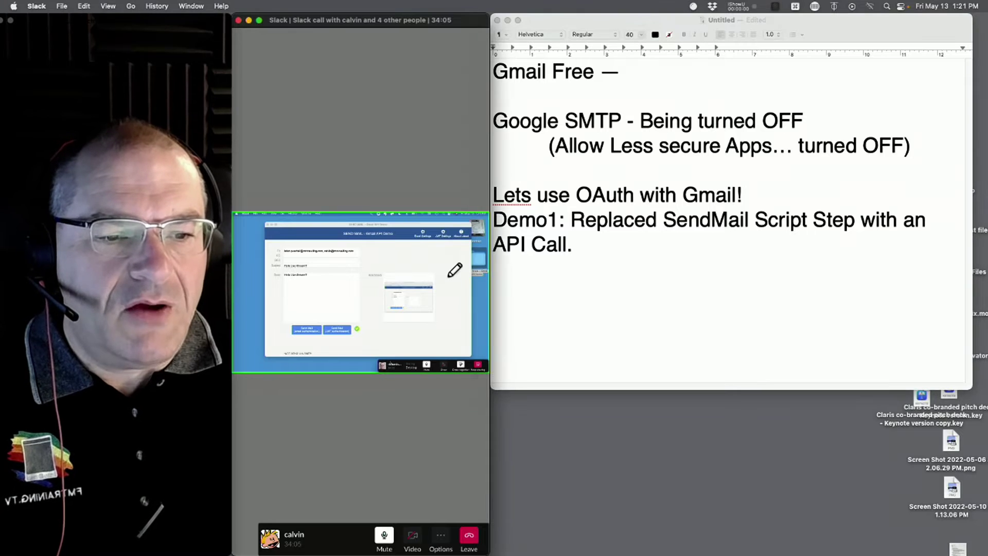
- Put the Slack call window back in full screen showing FileMaker's Email Settings
left_click(259, 21)
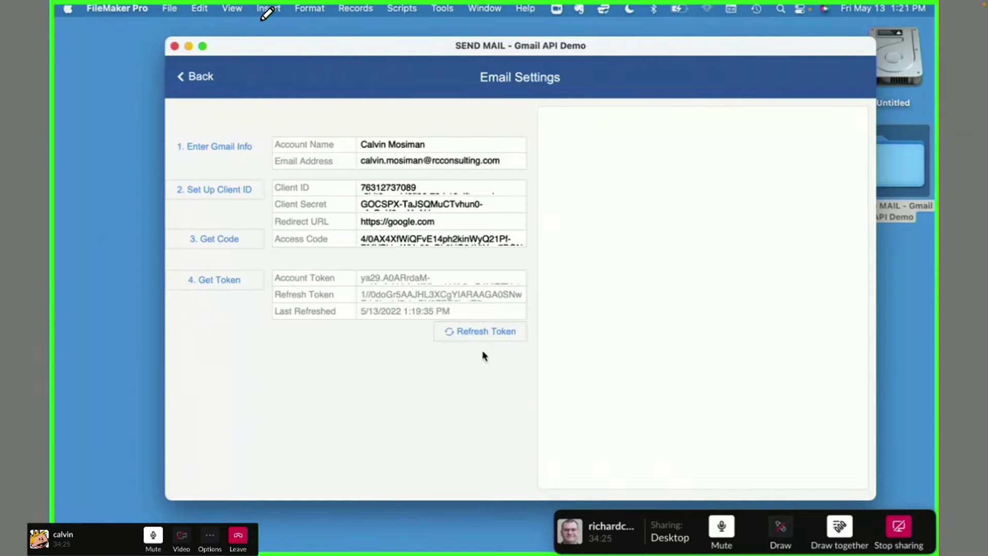
- Refresh the Gmail access token three times until Last Refreshed reads 5/13/2022 1:21:53 PM
left_click(482, 334)
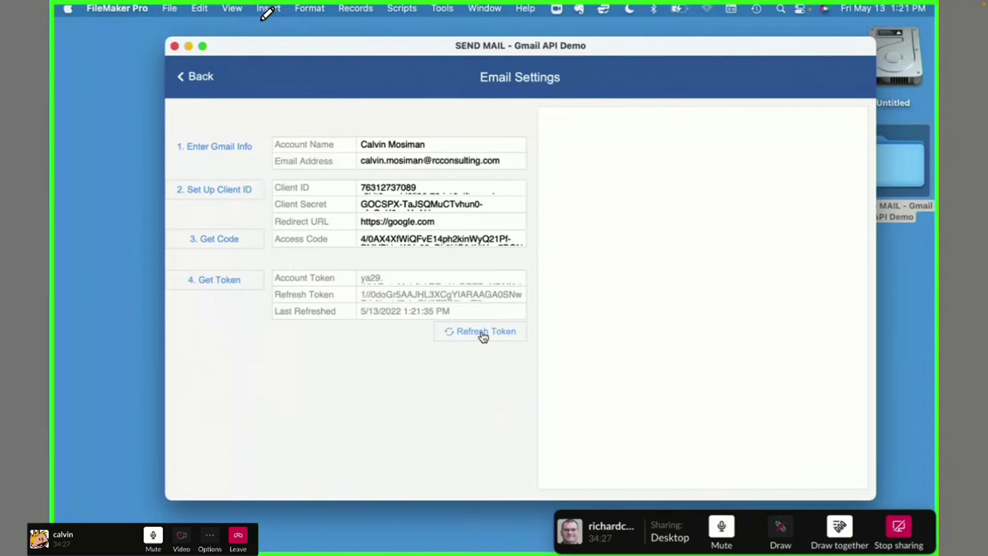
left_click(483, 333)
left_click(494, 334)
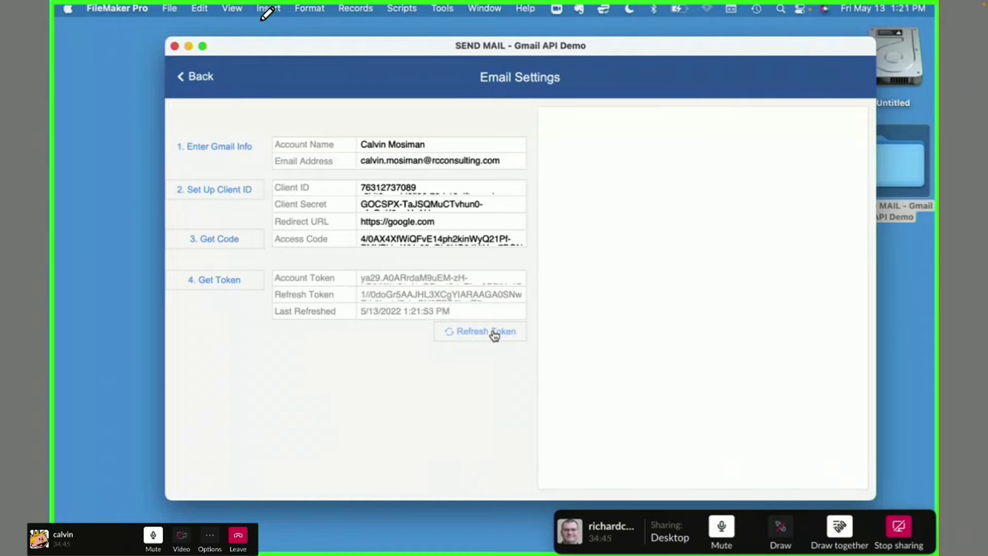
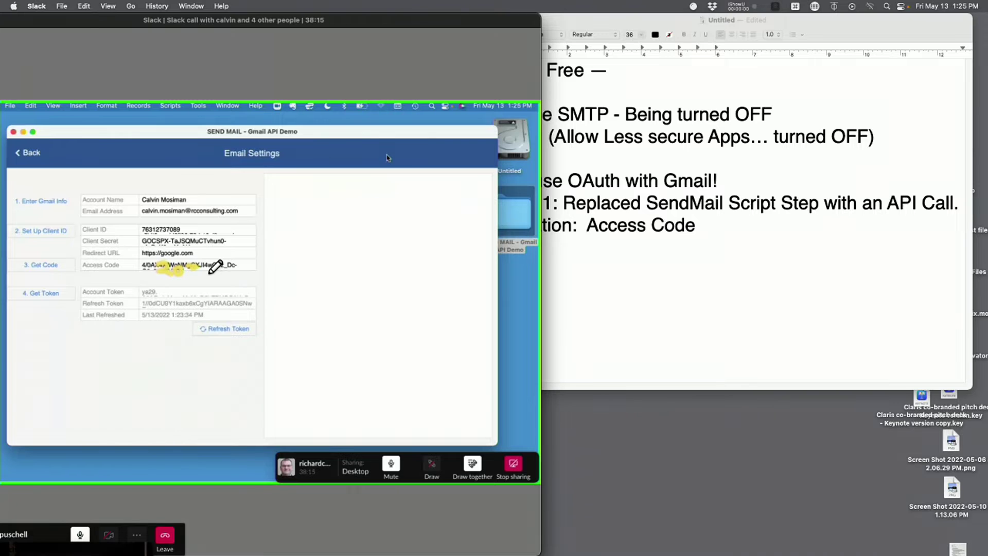
- Move the Slack call window right and bring the camera preview fully into view on JWT Settings
left_click(191, 5)
left_click(147, 13)
double_click(147, 14)
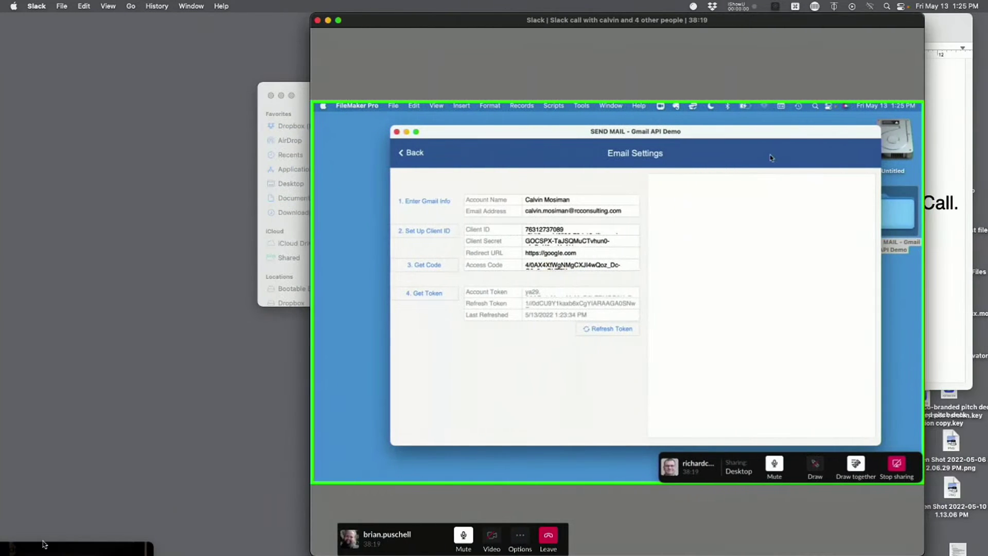
left_click_drag(63, 547, 163, 9)
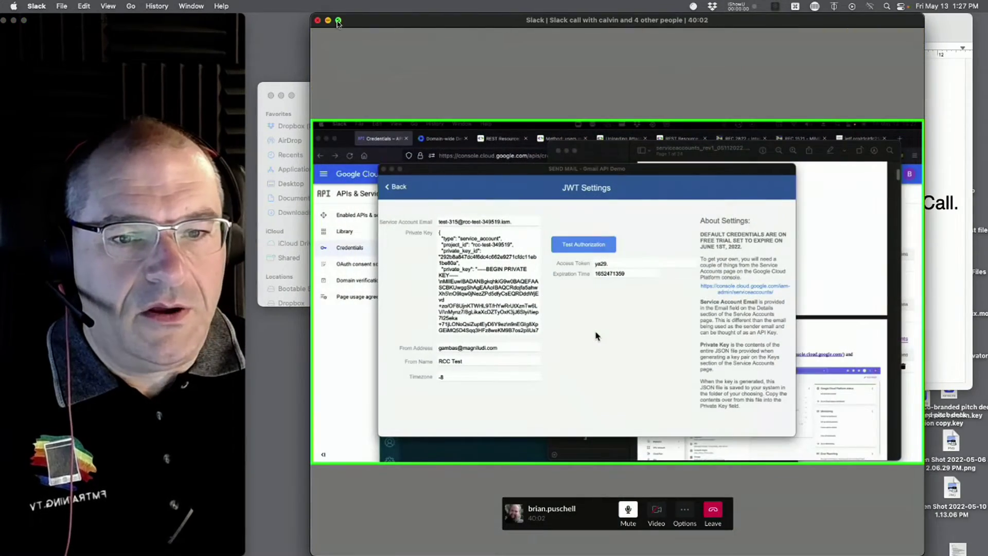
left_click(339, 20)
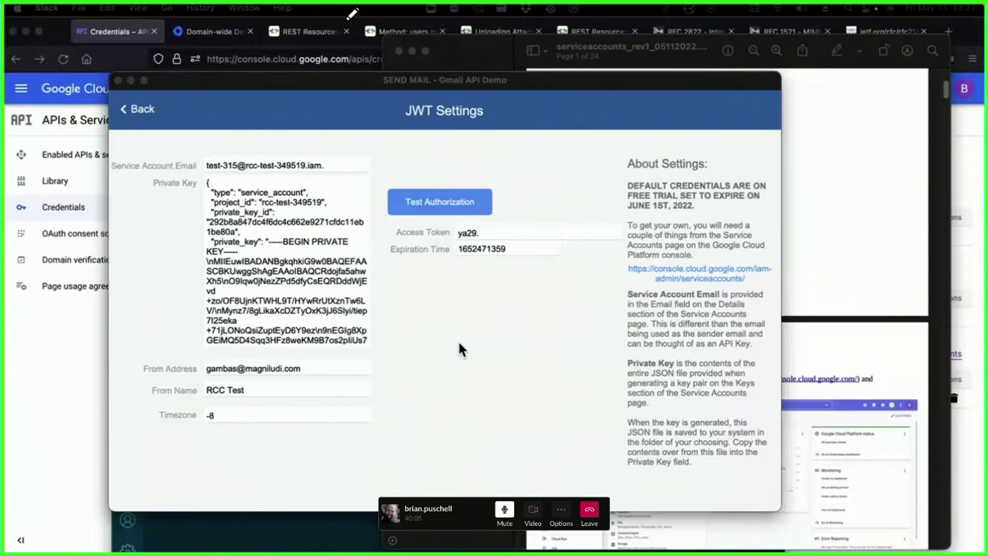
left_click_drag(233, 79, 228, 80)
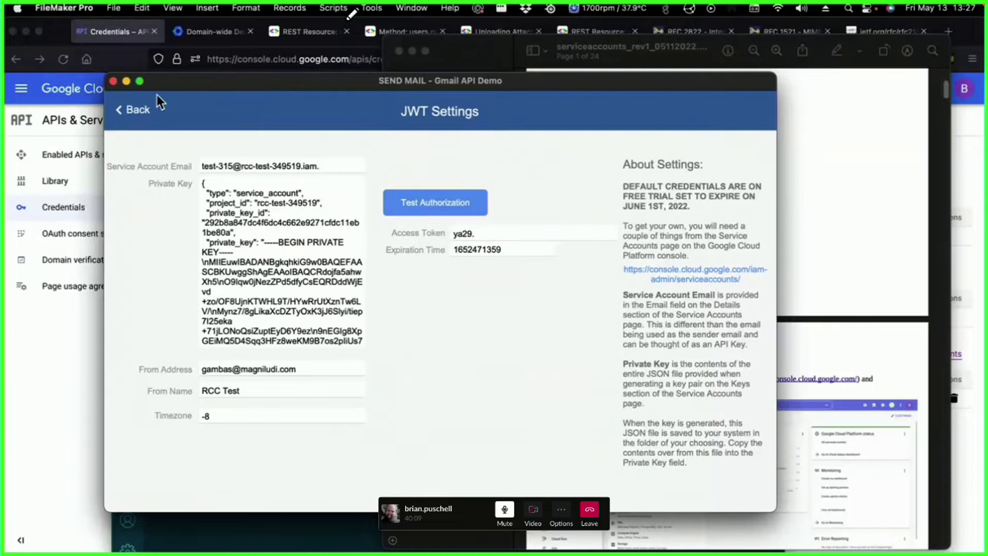
left_click(122, 111)
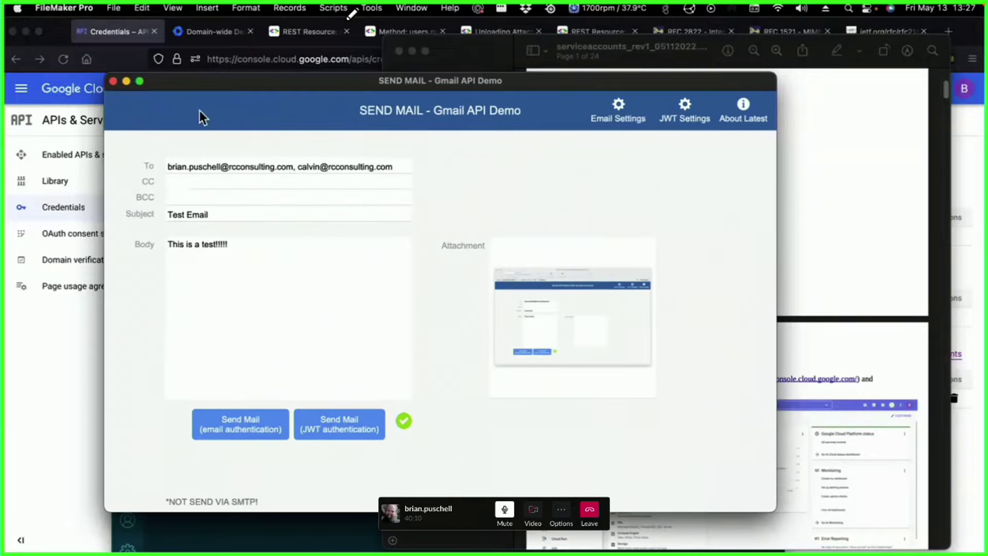
left_click(686, 110)
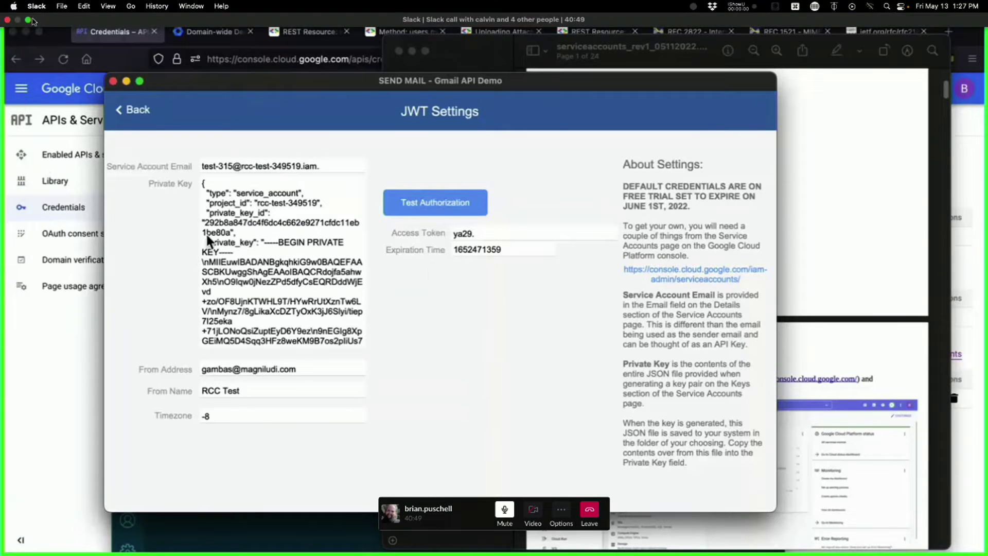
left_click(28, 19)
left_click_drag(566, 19, 331, 19)
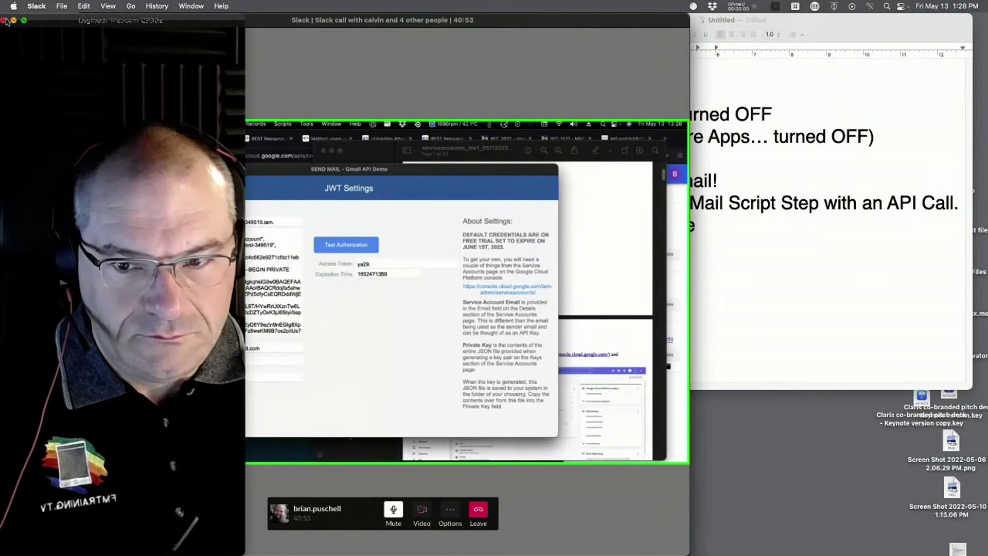
- Add '3 Leg OAuth' and 'DEMO#2: Uses Service Account 2 Leg OAuth' lines to the TextEdit notes
left_click(3, 20)
left_click(804, 294)
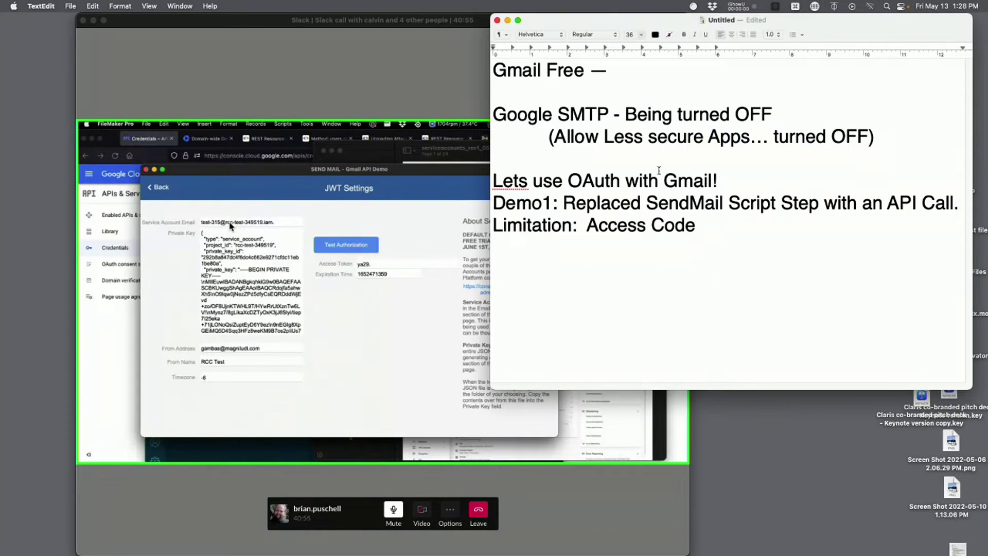
key("Return")
type("3 Leg OAuth")
key("Return")
key("Return")
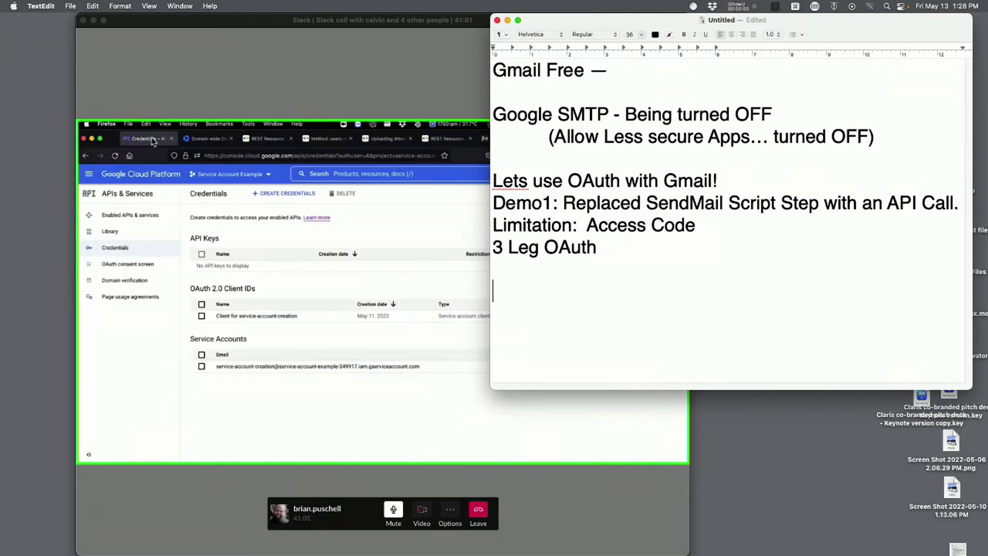
type("DEMO#2:  Uses Service Account ")
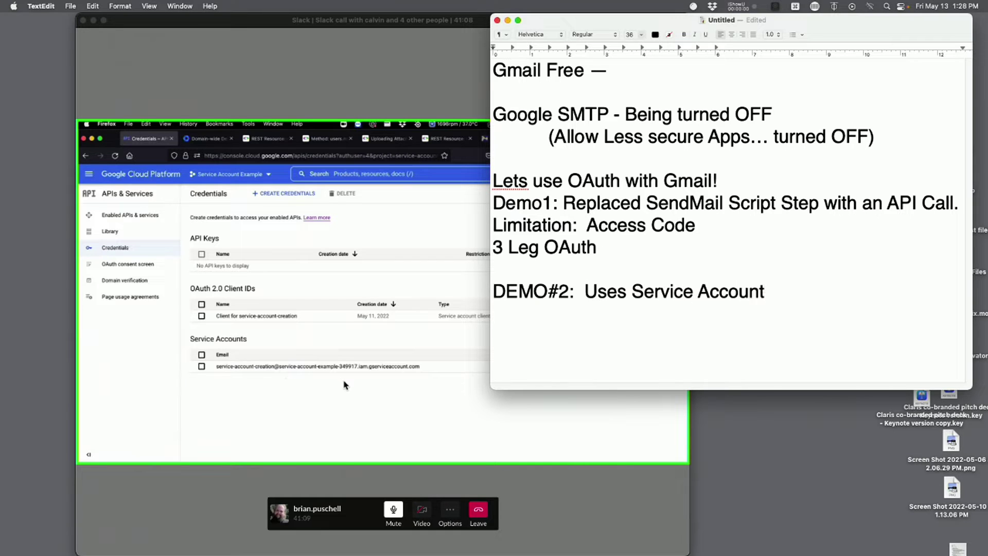
type("2 Le")
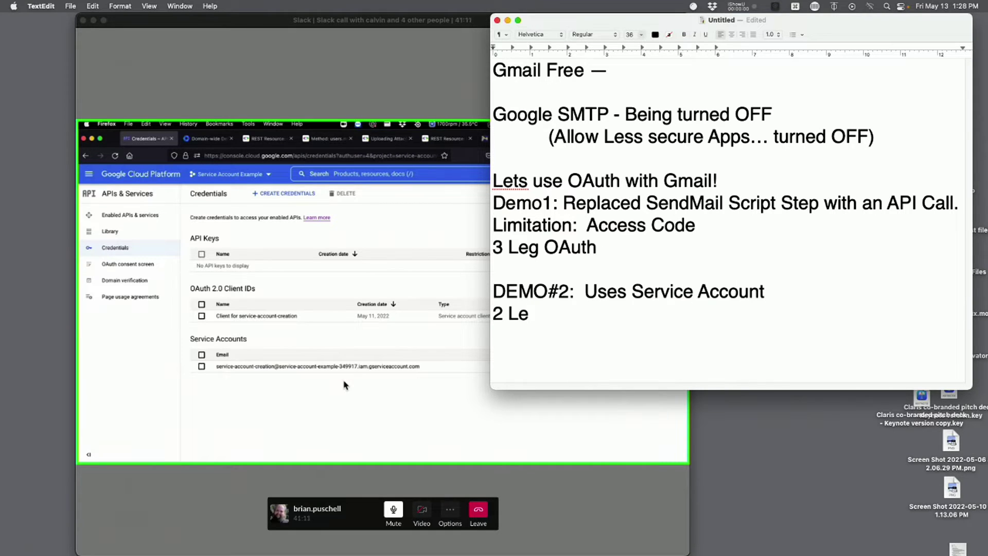
type("g OAuth")
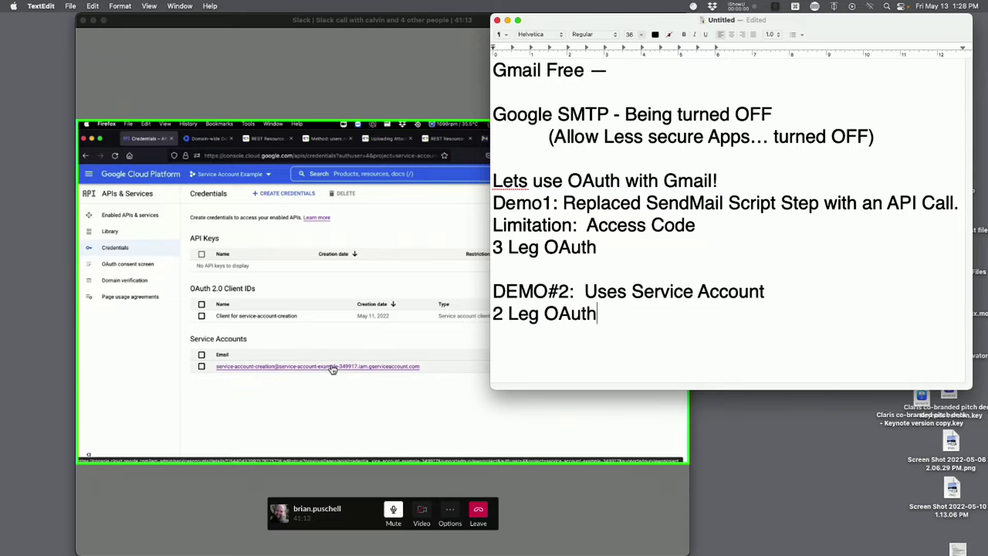
left_click(391, 56)
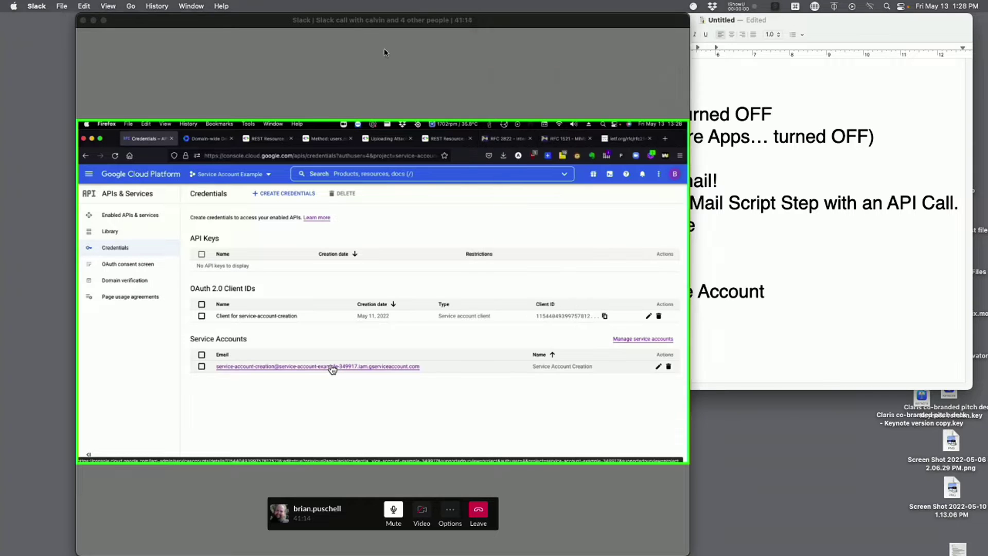
- Open the Service Account Creation account's details, highlight its email address, and view its KEYS
left_click(104, 21)
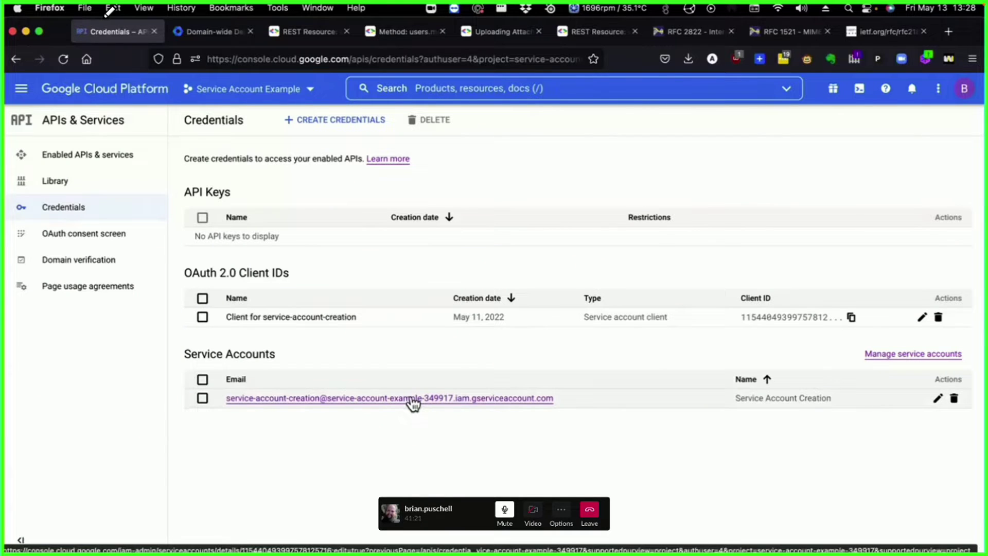
left_click(412, 399)
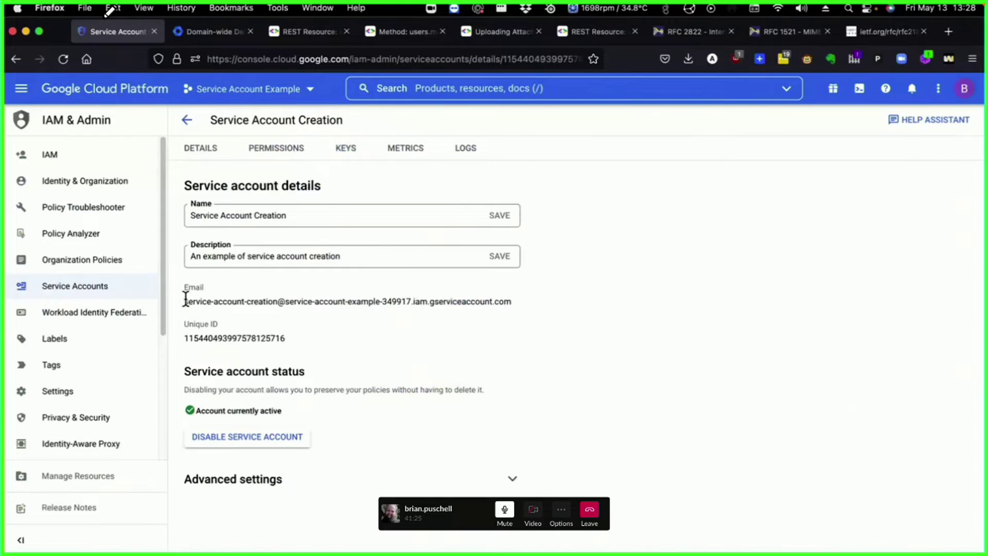
left_click_drag(184, 301, 528, 307)
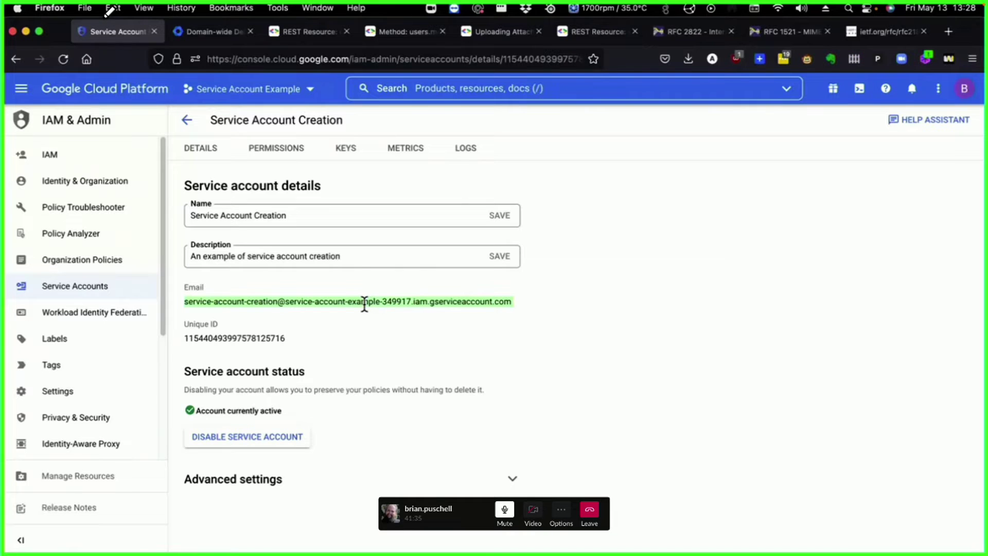
left_click(344, 155)
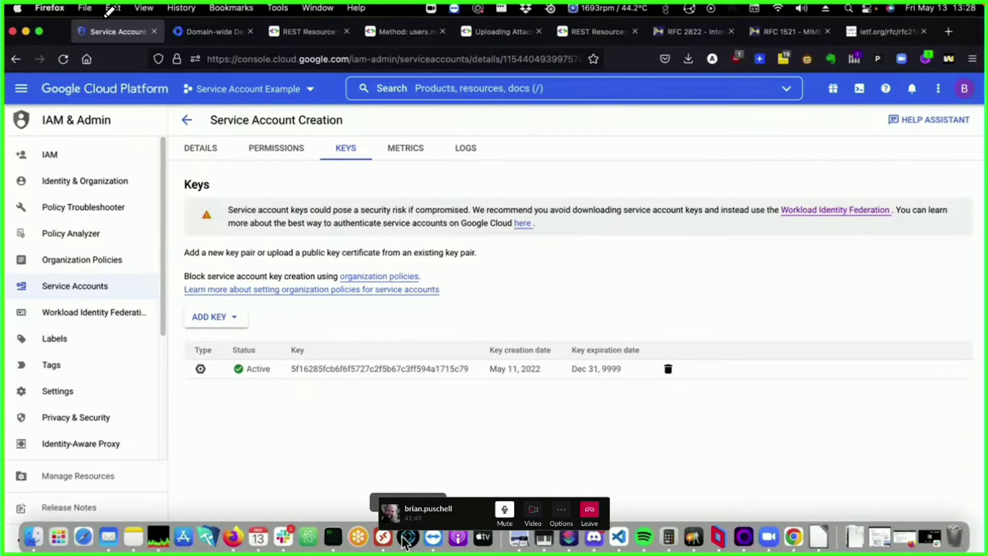
- Bring the SEND MAIL JWT Settings window forward and scroll through its Private Key field
left_click(407, 538)
left_click(309, 280)
scroll(290, 276, "down", 3)
scroll(290, 276, "up", 1)
scroll(297, 324, "down", 3)
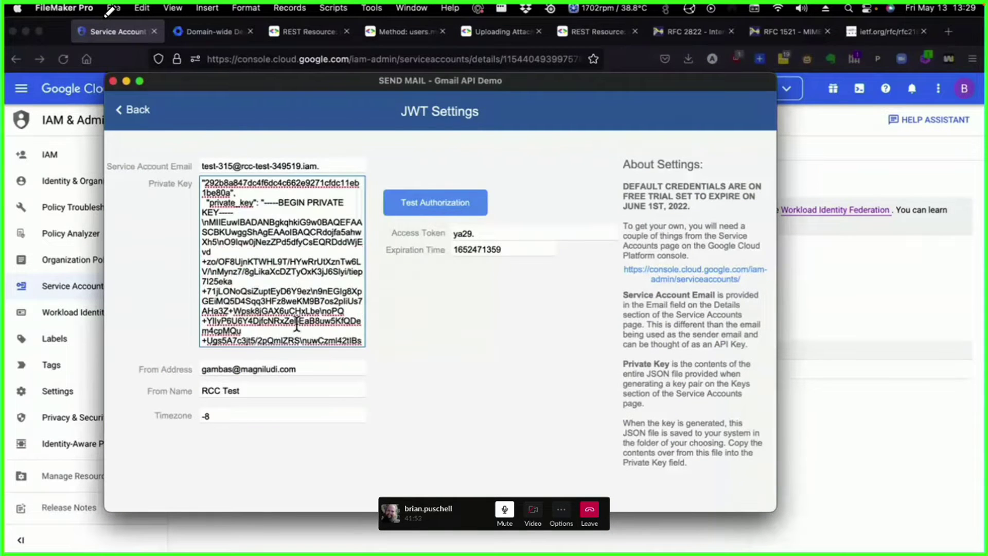
scroll(297, 324, "down", 3)
scroll(299, 329, "up", 6)
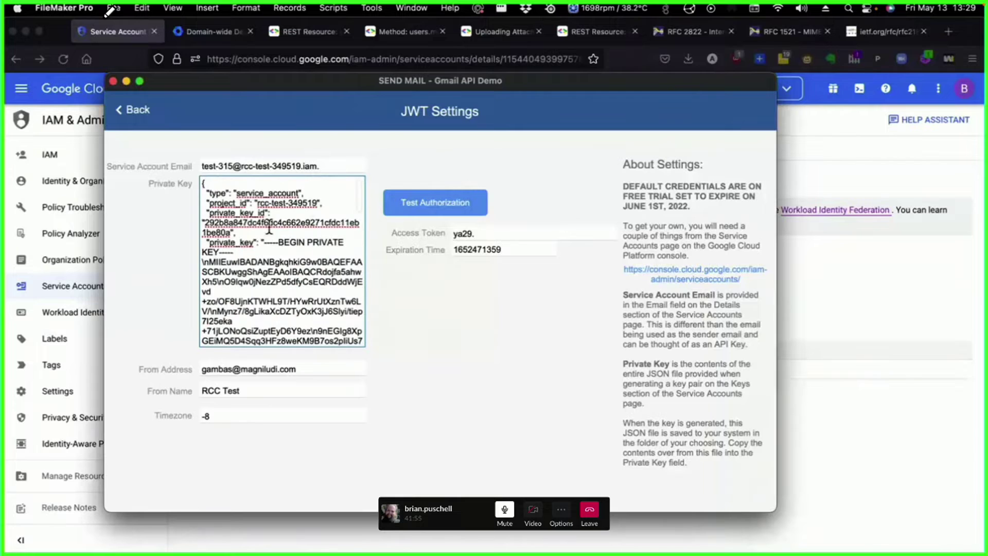
- Open the downloaded service-account JSON key file in VS Code, then bring JWT Settings back in front
mouse_move(332, 541)
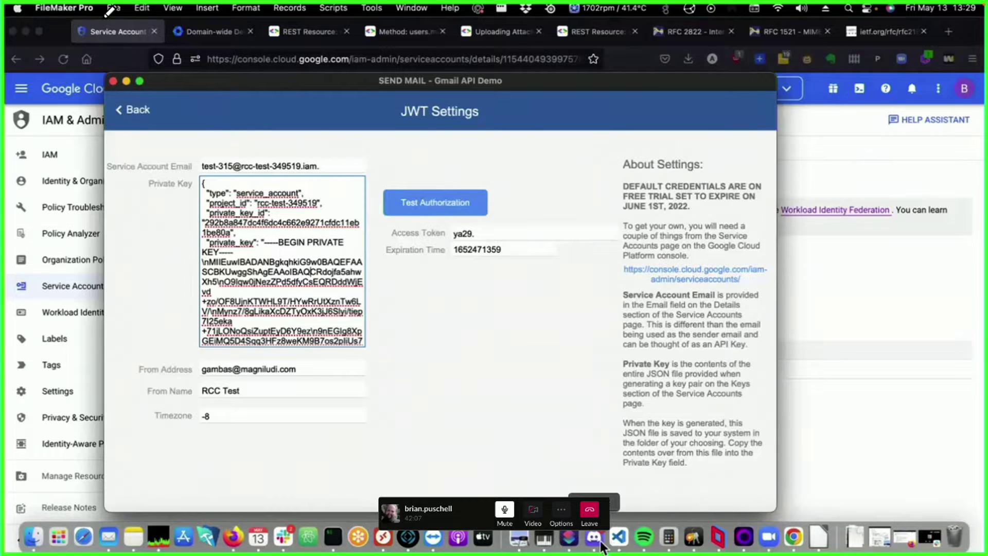
left_click(619, 537)
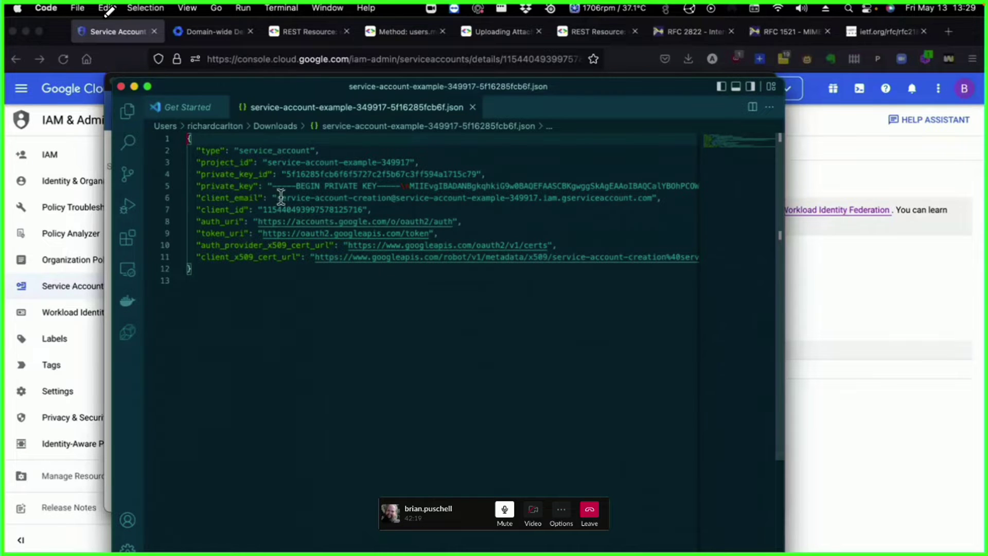
left_click_drag(315, 90, 335, 184)
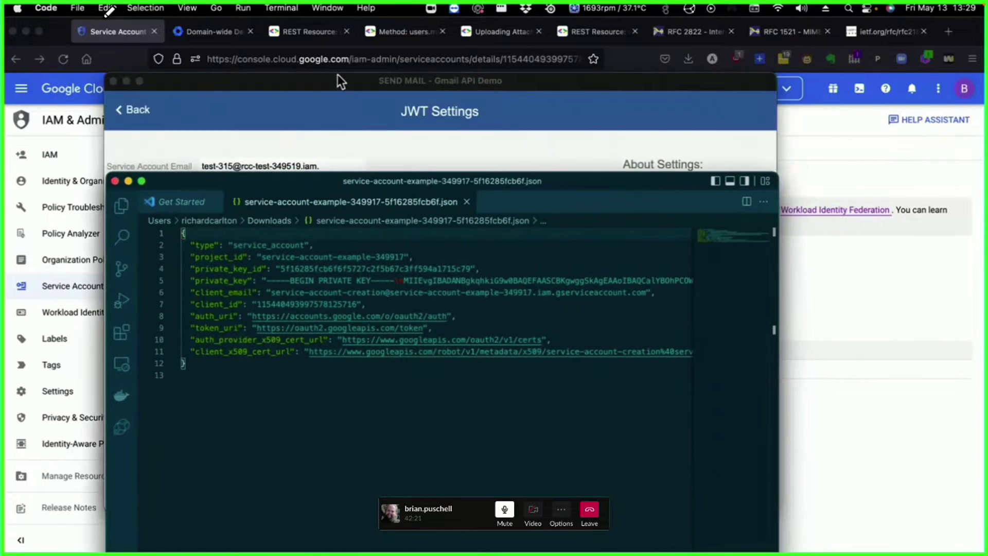
left_click(334, 88)
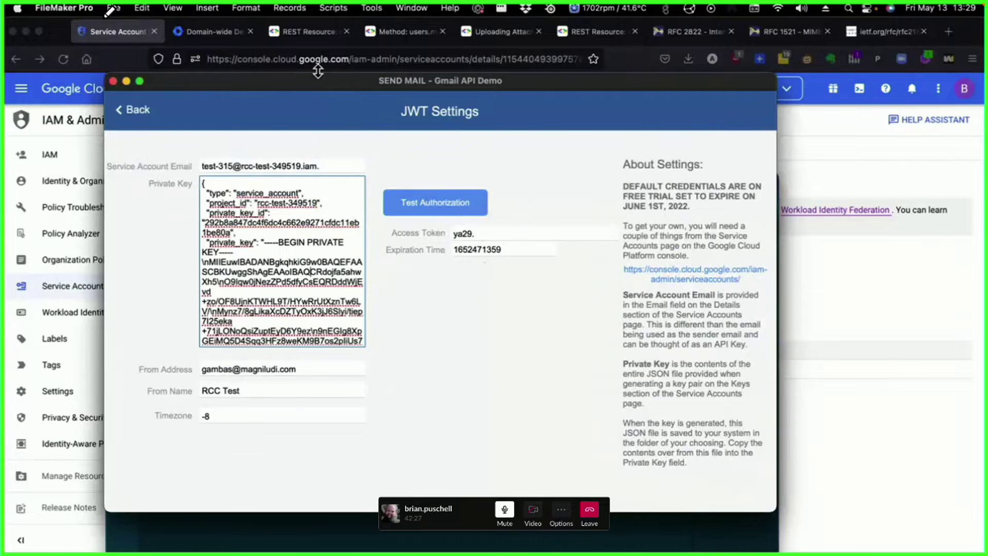
left_click_drag(316, 83, 367, 89)
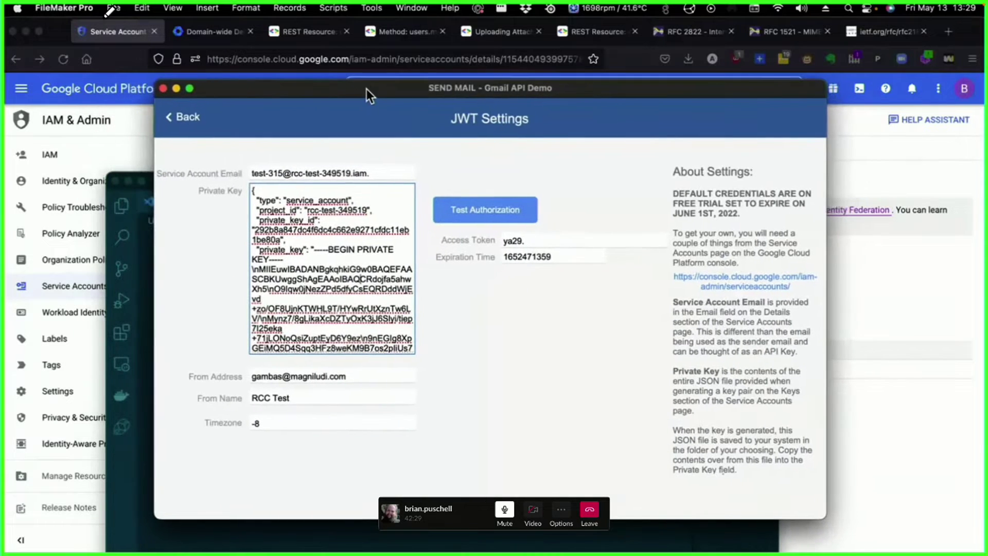
left_click(114, 9)
- Open the Script Workspace on the Build JWT Token script and select its $claim_set step
mouse_move(142, 8)
mouse_move(333, 8)
left_click(335, 32)
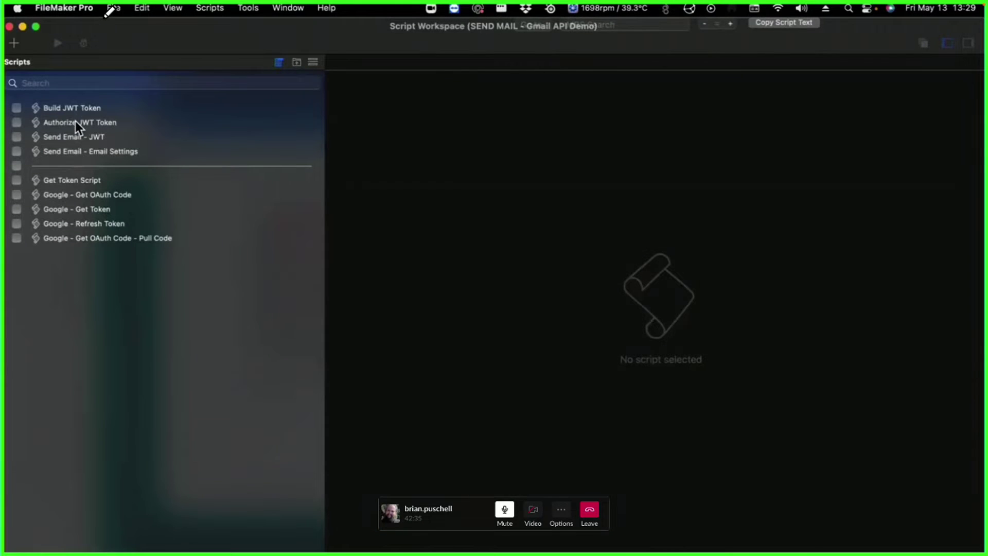
left_click(69, 108)
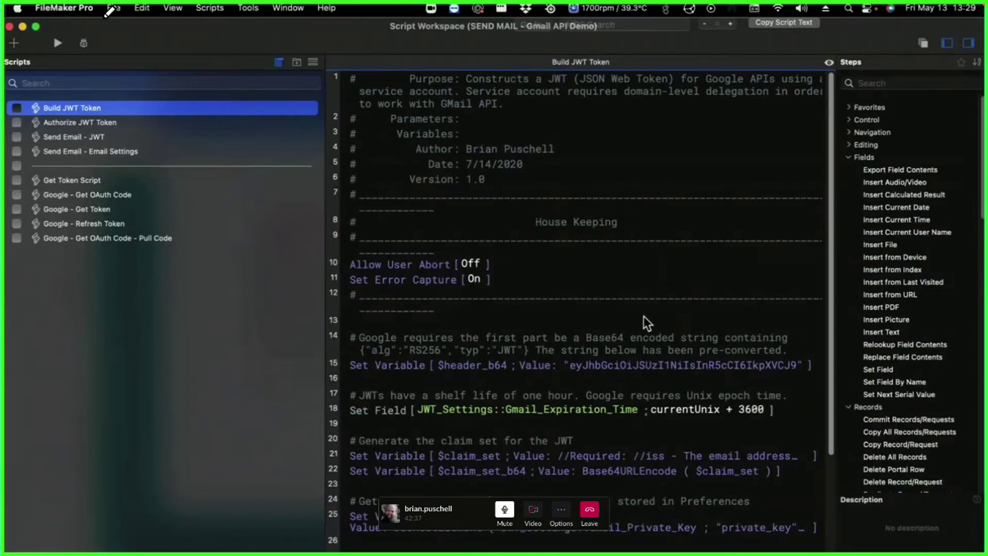
scroll(644, 316, "down", 1)
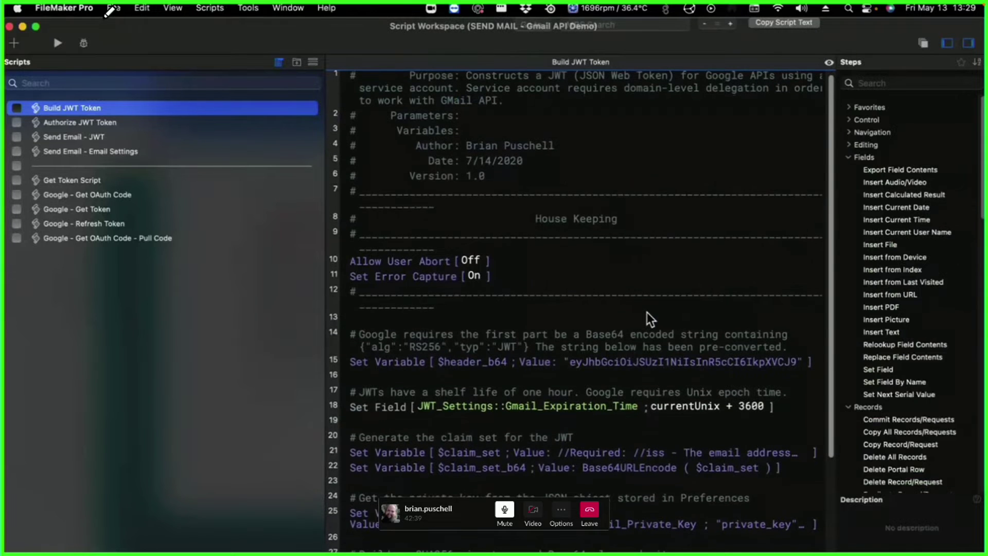
scroll(647, 312, "down", 5)
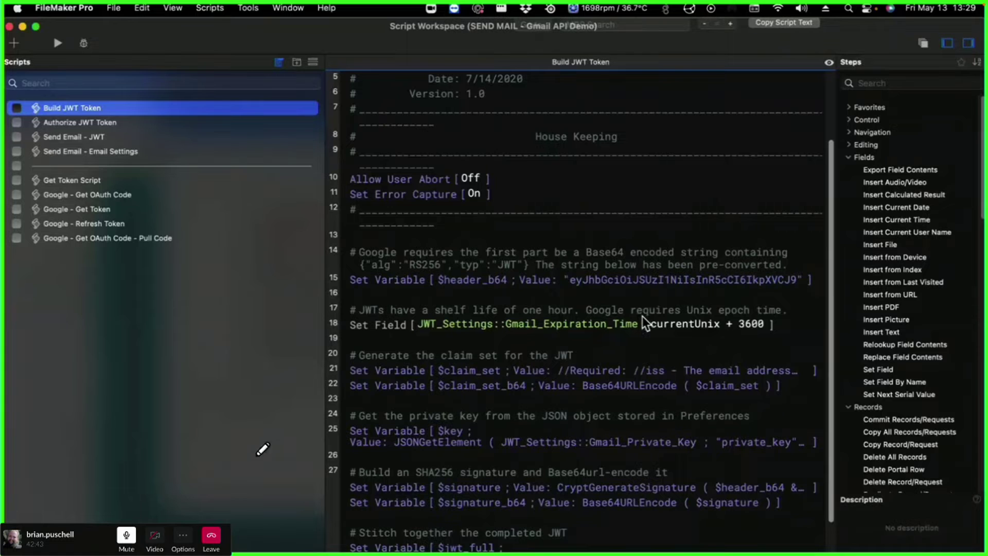
left_click(592, 370)
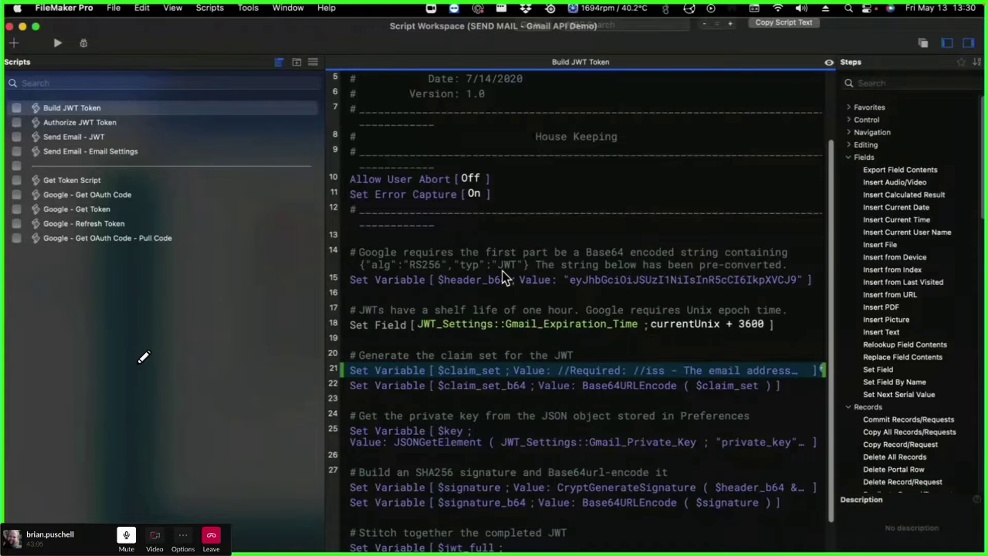
- Review the $claim_set JSONSetElement calculation through the sub claim and confirm it with OK twice
double_click(523, 373)
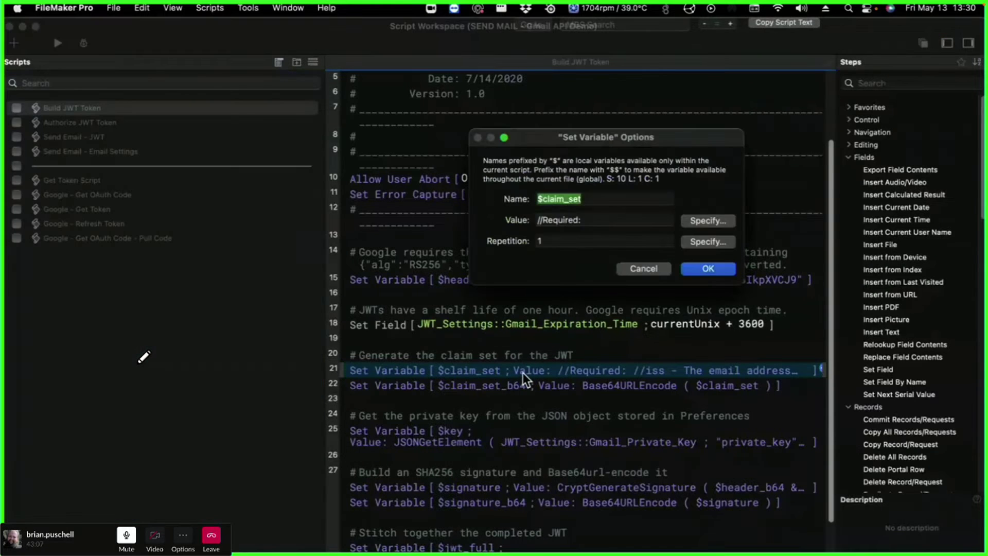
left_click(696, 218)
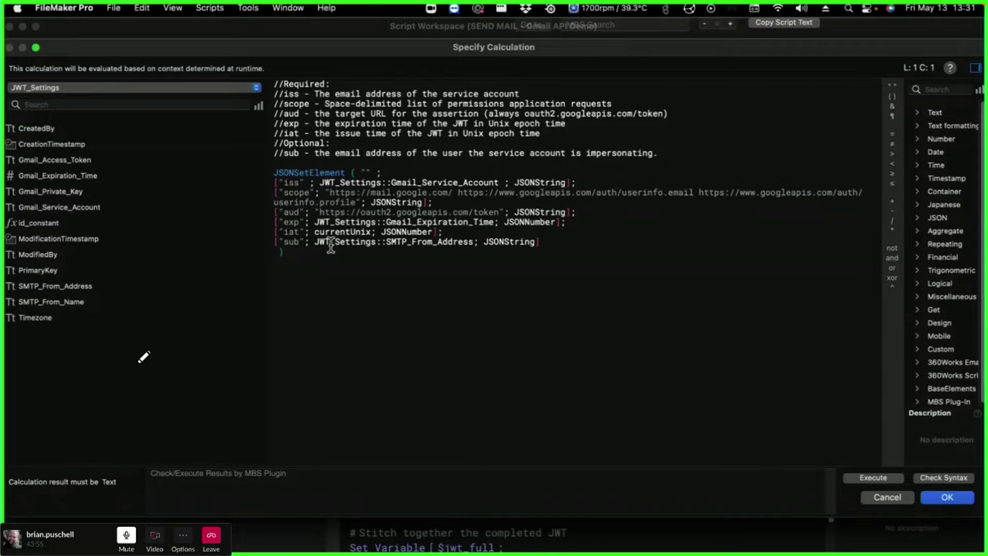
left_click(432, 242)
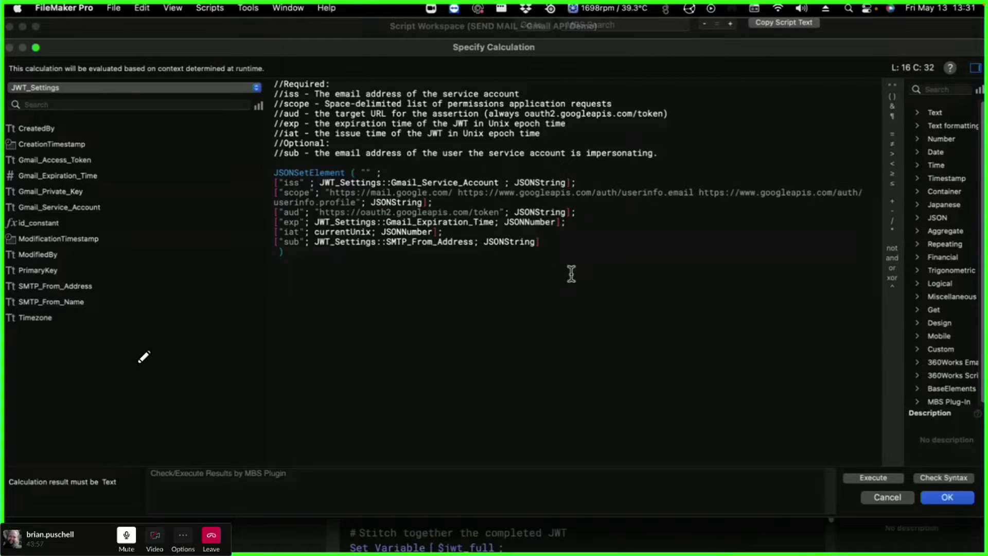
left_click(948, 497)
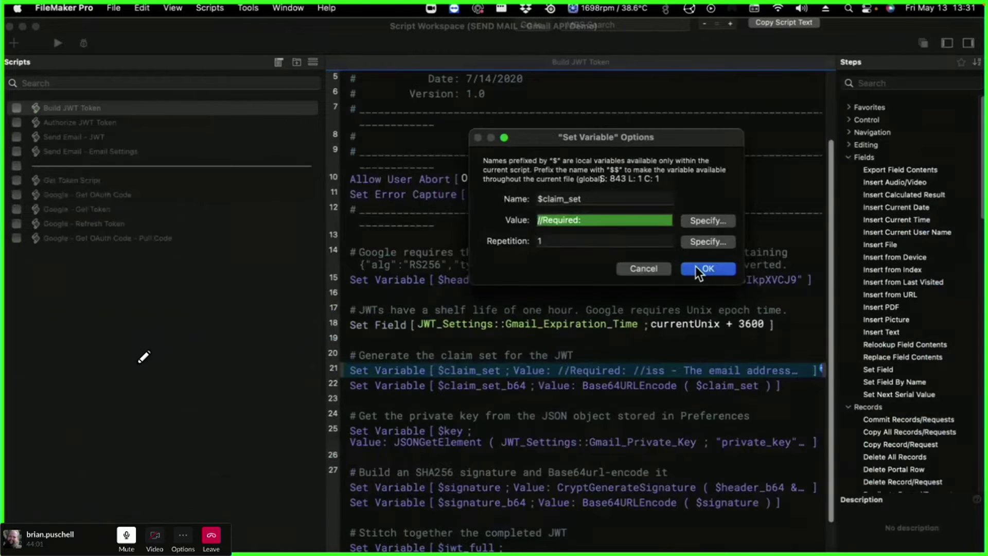
left_click(707, 269)
mouse_move(435, 36)
left_mouse_down()
mouse_move(520, 471)
mouse_move(481, 404)
mouse_move(456, 113)
mouse_move(437, 32)
left_mouse_up()
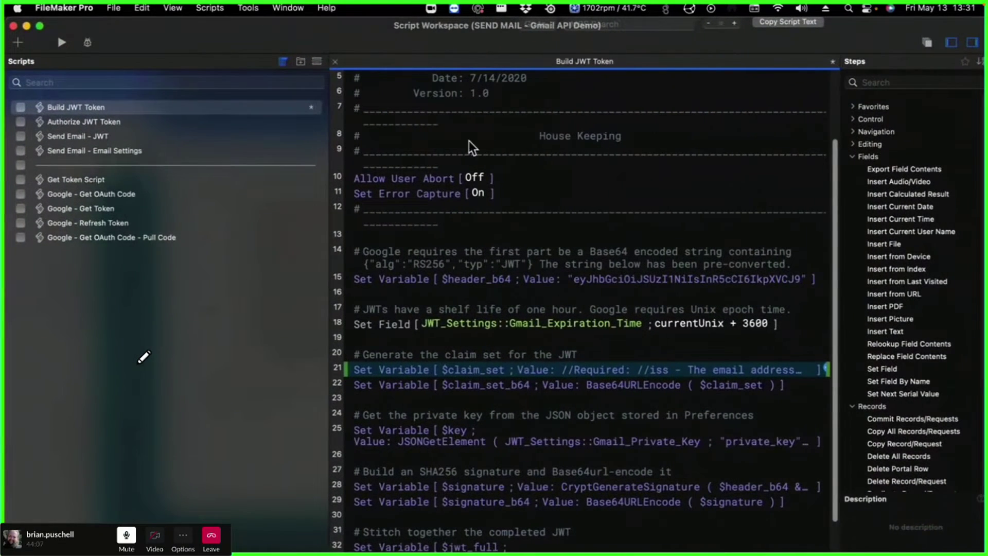
- Glance at Authorize JWT Token, then scroll back through Build JWT Token and close the workspace
scroll(652, 438, "down", 2)
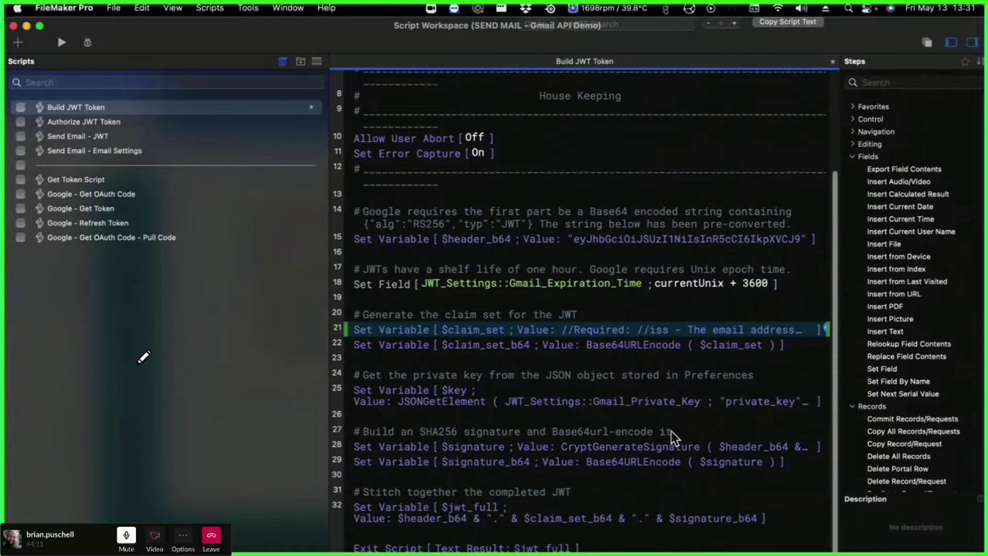
left_click(75, 123)
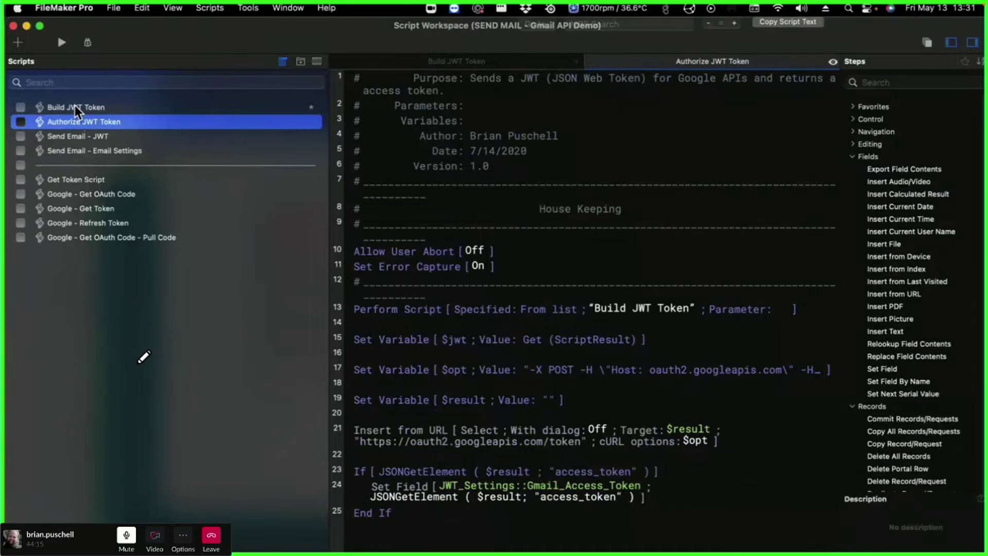
left_click(75, 107)
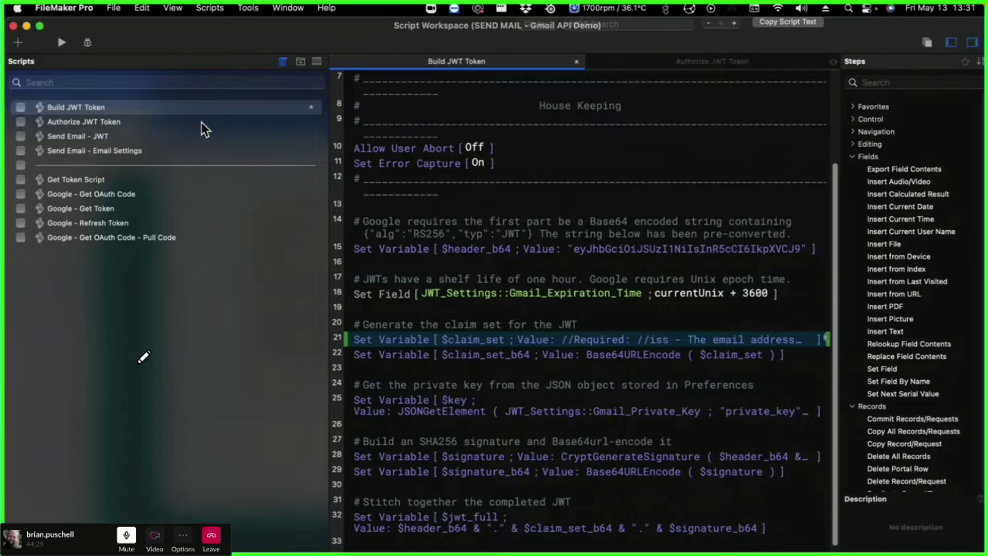
scroll(503, 282, "down", 1)
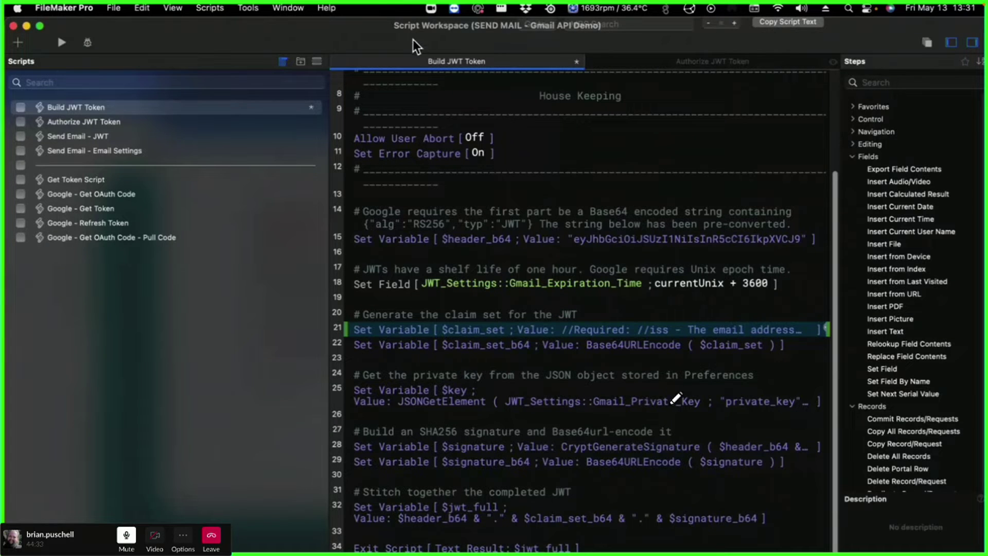
left_click_drag(413, 38, 408, 36)
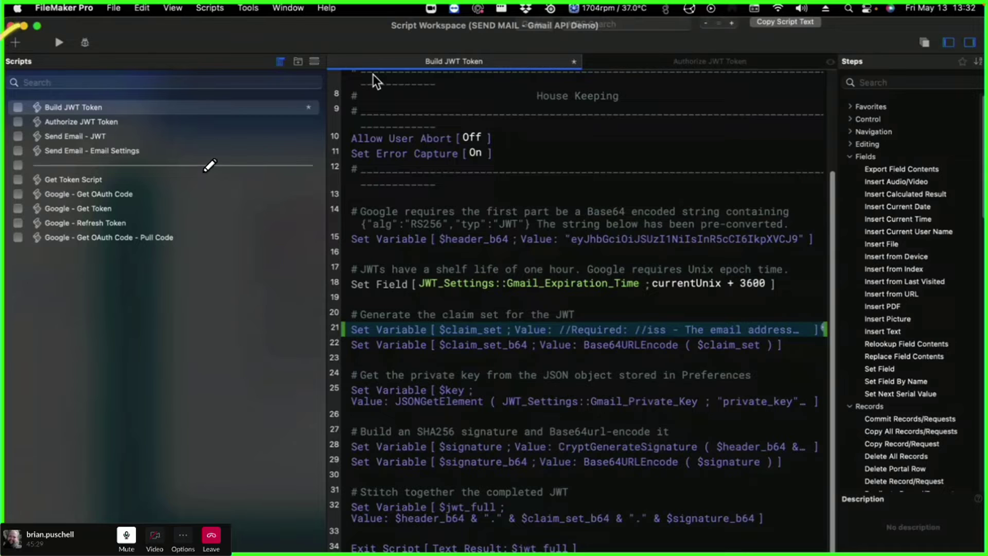
left_click(10, 26)
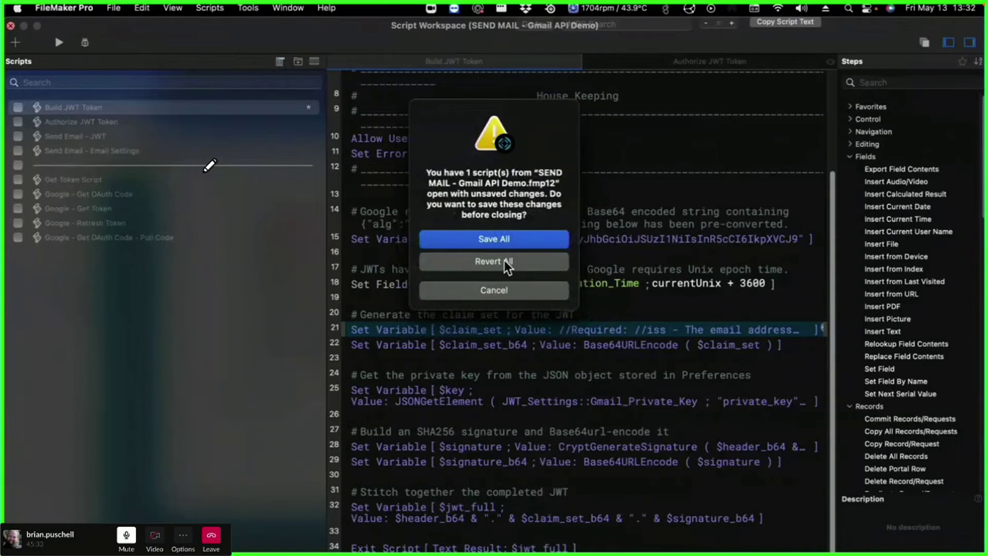
- Revert all unsaved script edits, leave the Private Key field, and show every open window
left_click(506, 263)
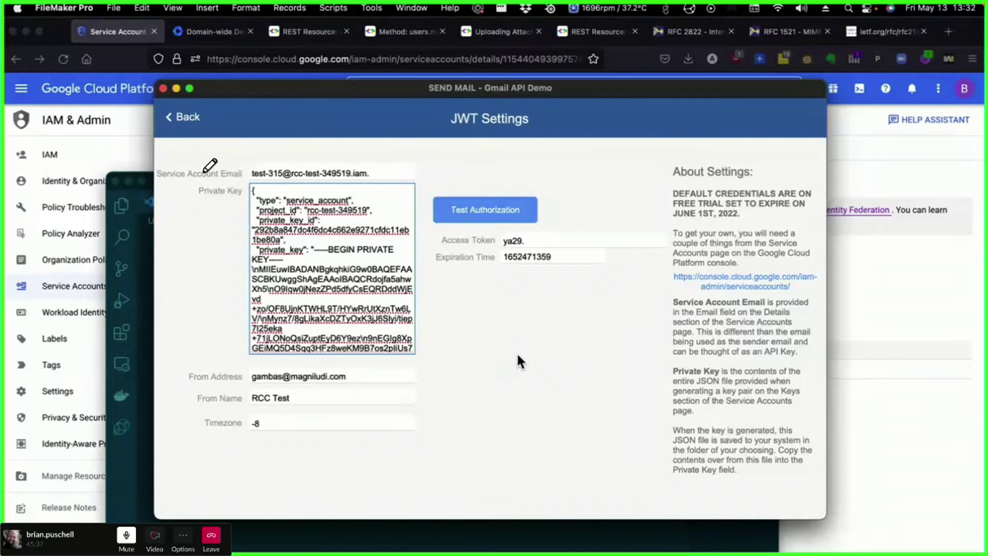
left_click(619, 371)
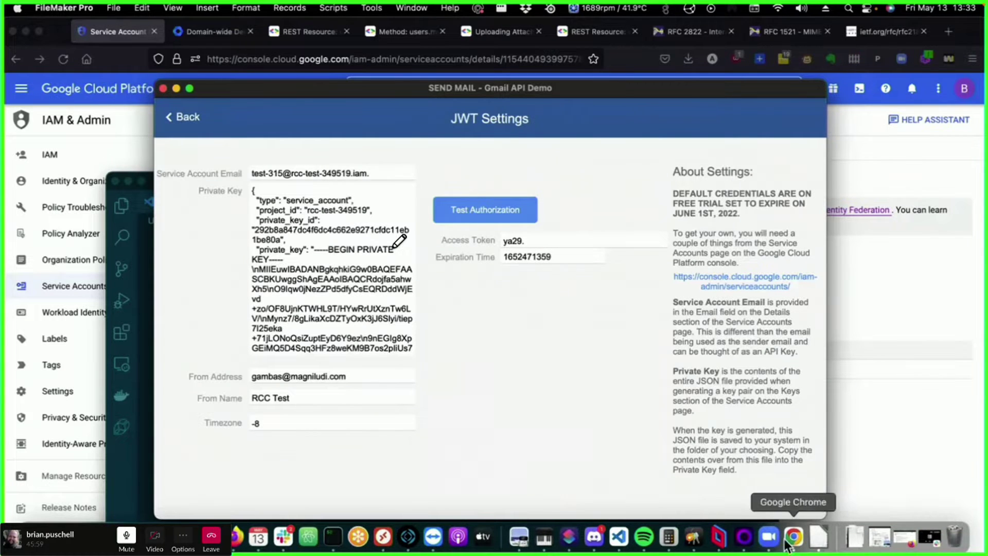
key("ctrl+Up")
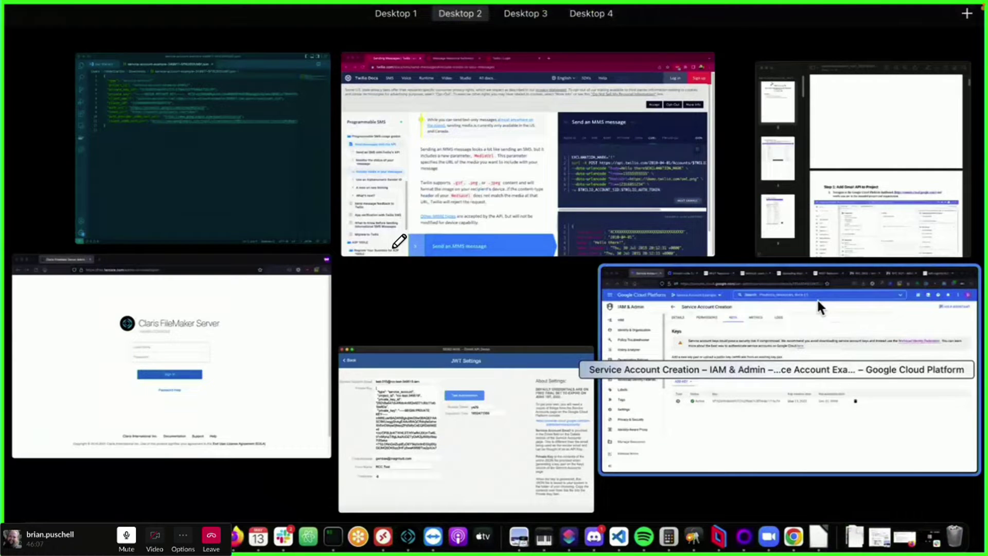
key("Escape")
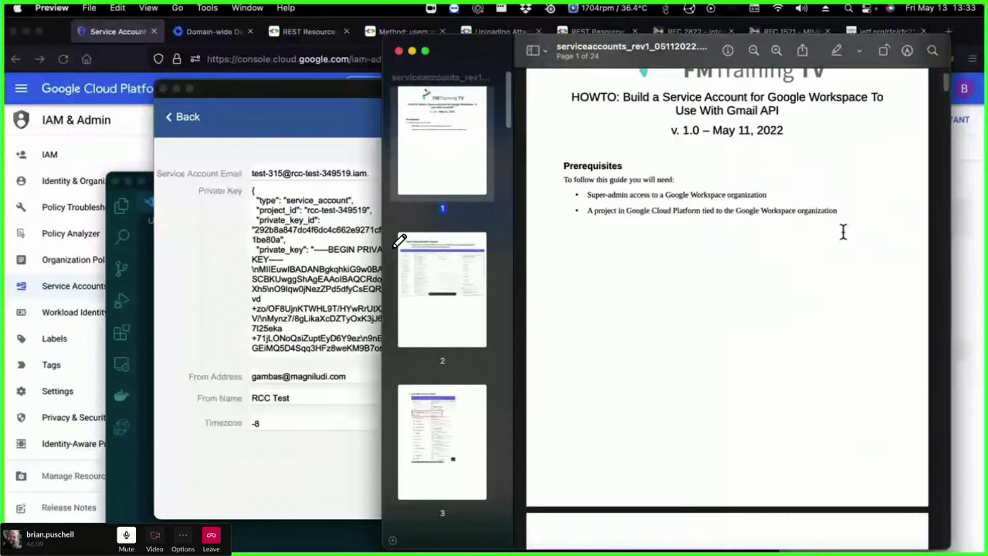
- Scroll the Preview service-account guide down to page 5's Step 2: Create the Service Account
scroll(844, 232, "down", 5)
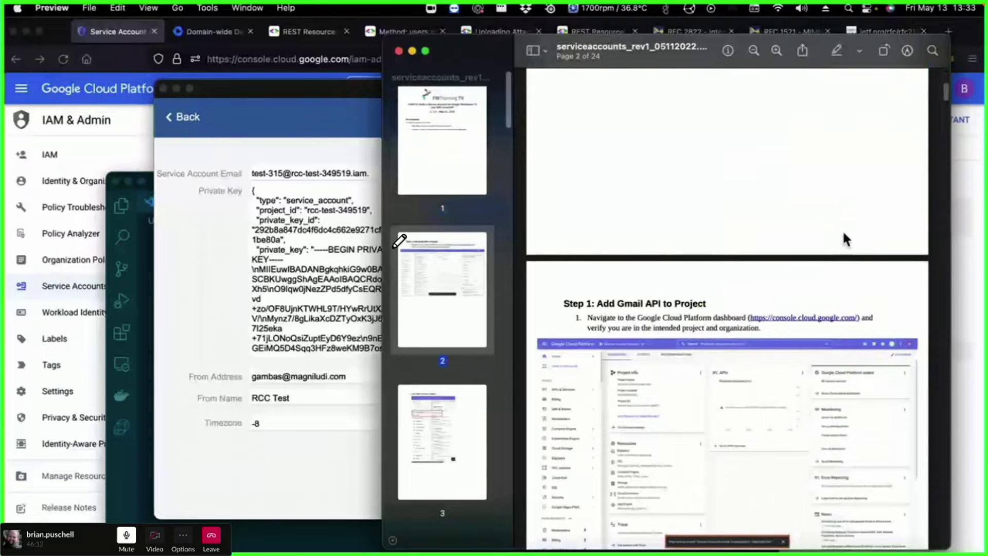
scroll(843, 233, "down", 1)
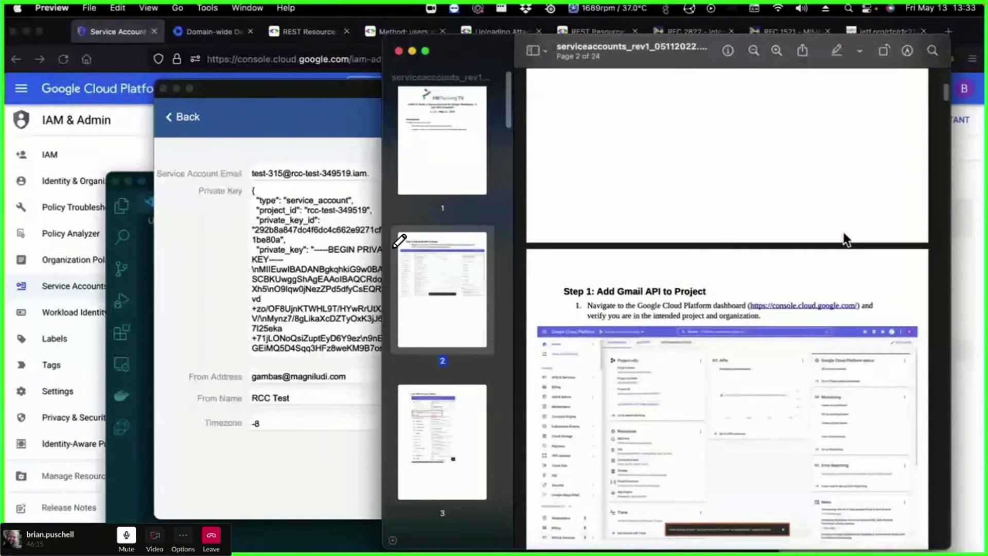
scroll(844, 239, "down", 5)
scroll(728, 420, "down", 8)
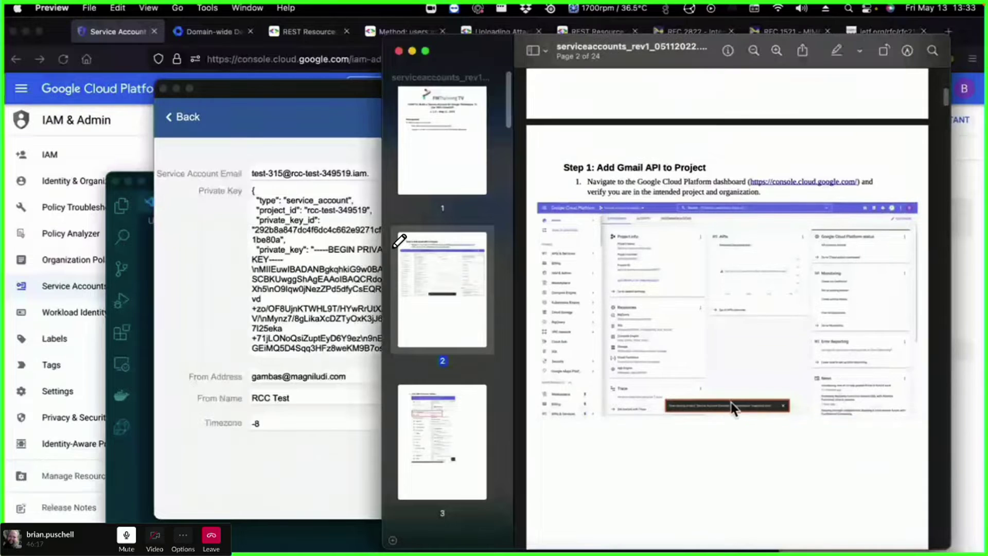
scroll(740, 392, "down", 12)
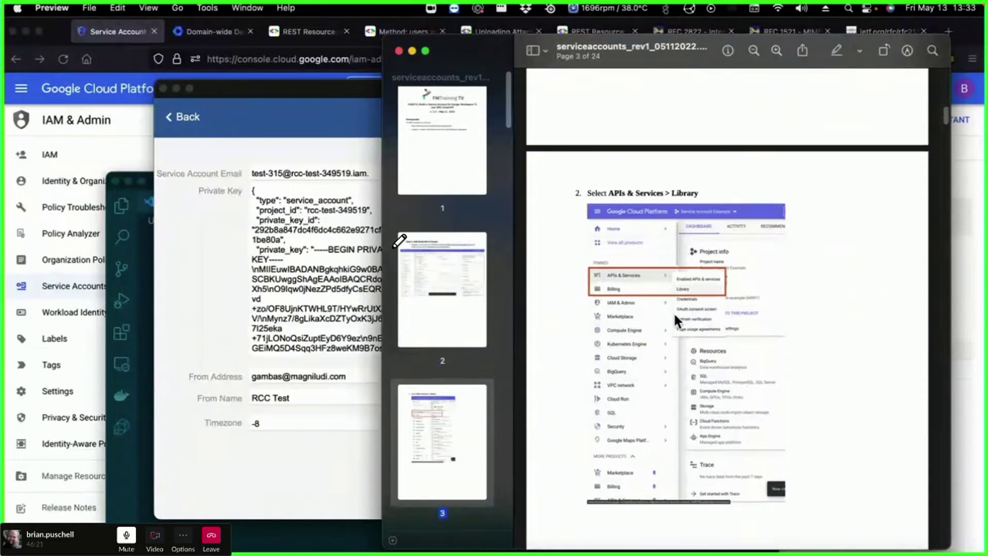
scroll(673, 311, "down", 7)
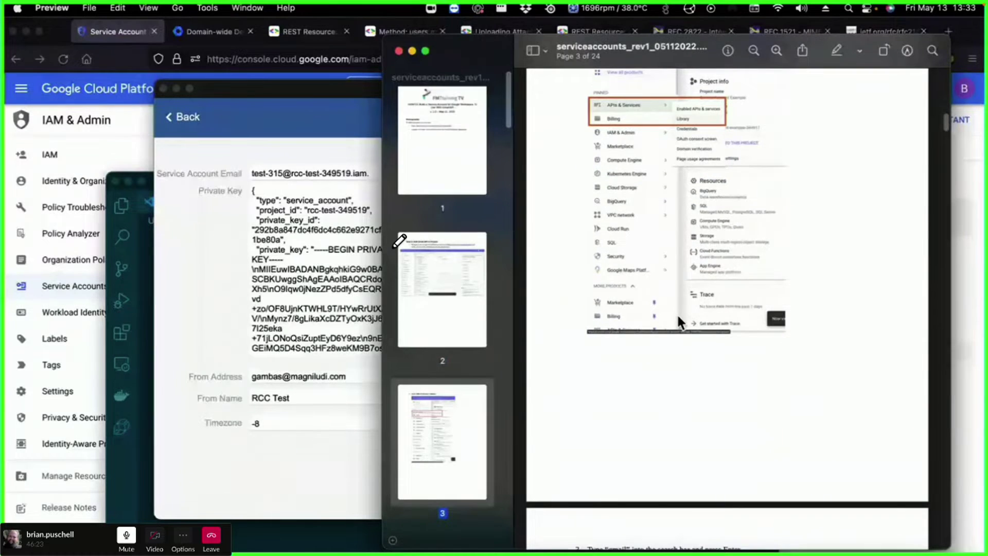
scroll(677, 313, "down", 12)
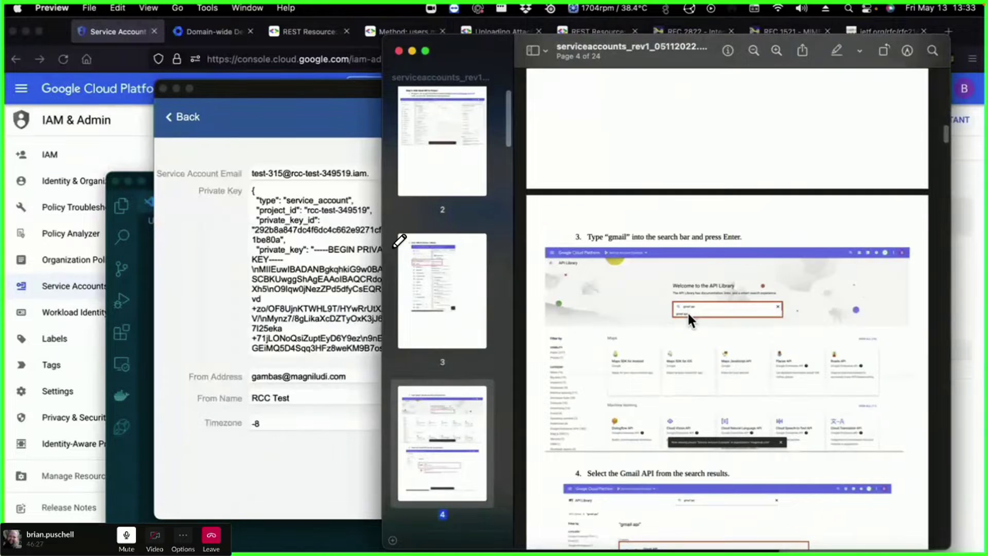
scroll(687, 311, "down", 4)
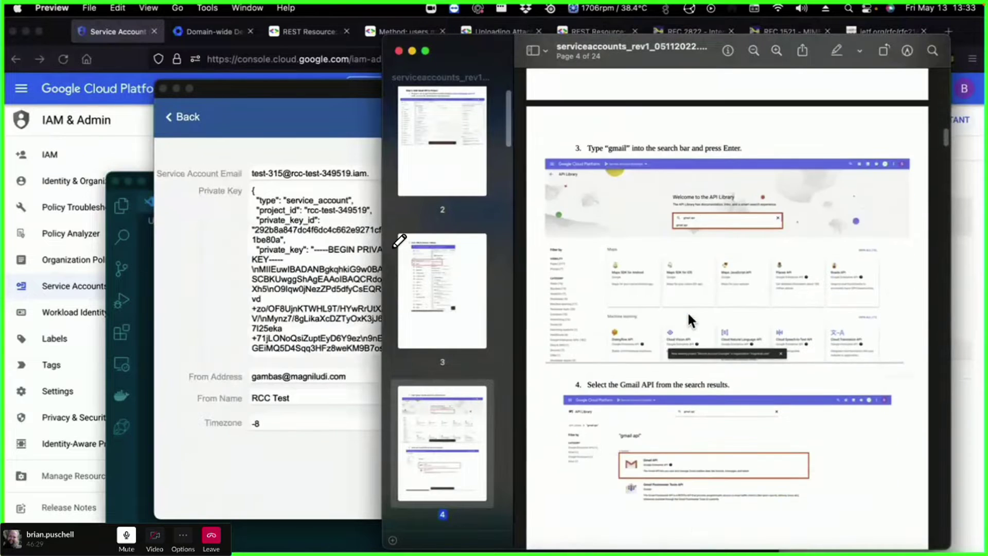
scroll(688, 311, "down", 14)
scroll(687, 312, "down", 14)
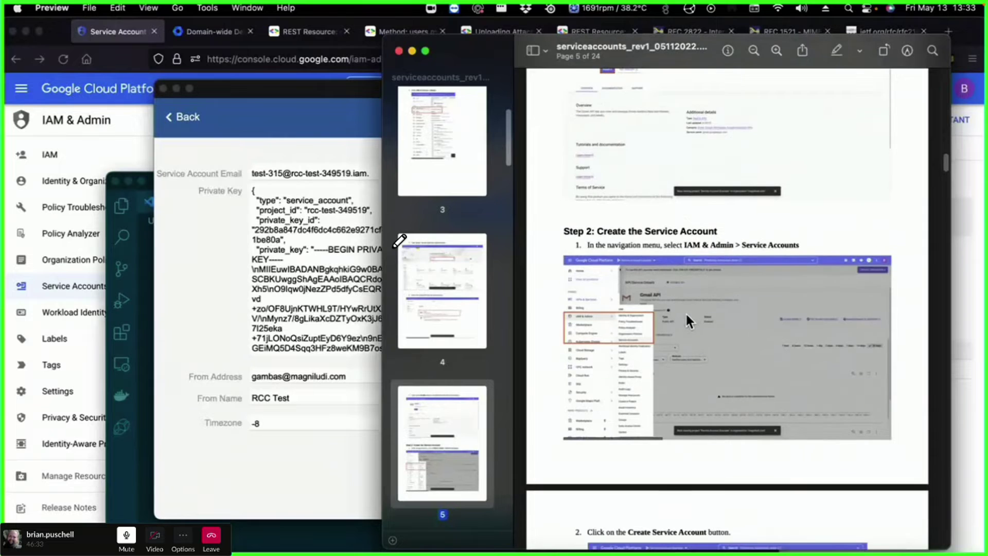
scroll(672, 322, "down", 7)
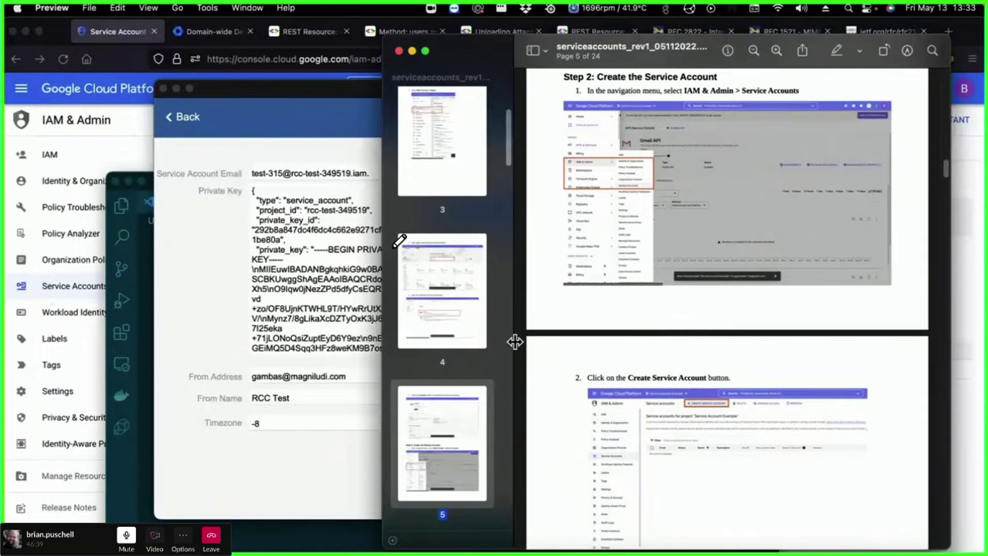
left_click(27, 81)
- Browse the Cloud Console navigation menu's IAM & Admin and Billing entries and product list
left_click(19, 91)
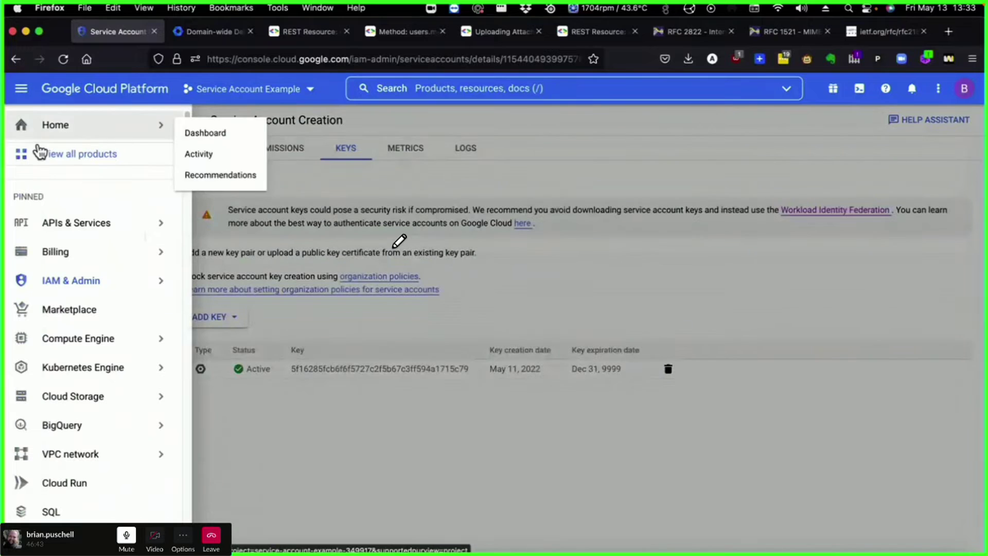
mouse_move(61, 283)
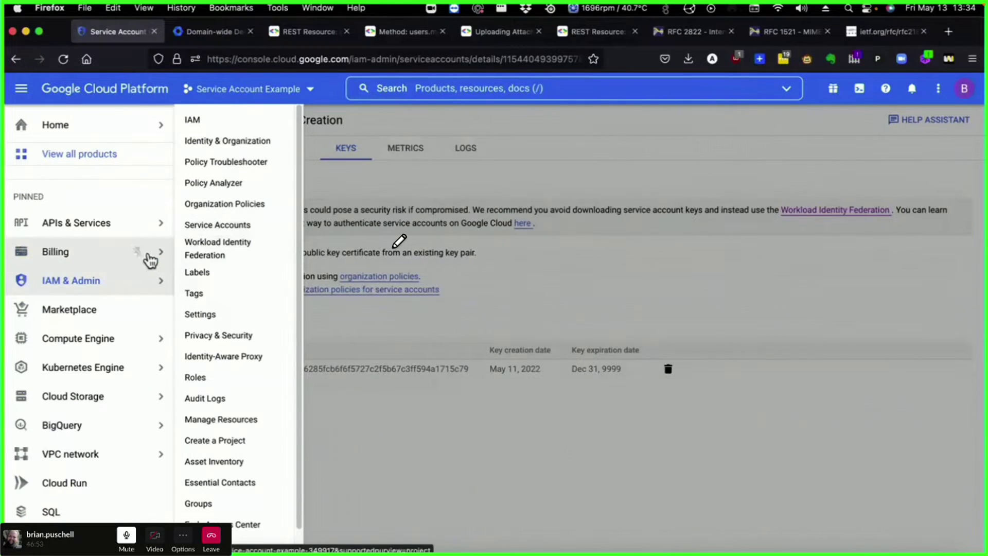
mouse_move(143, 263)
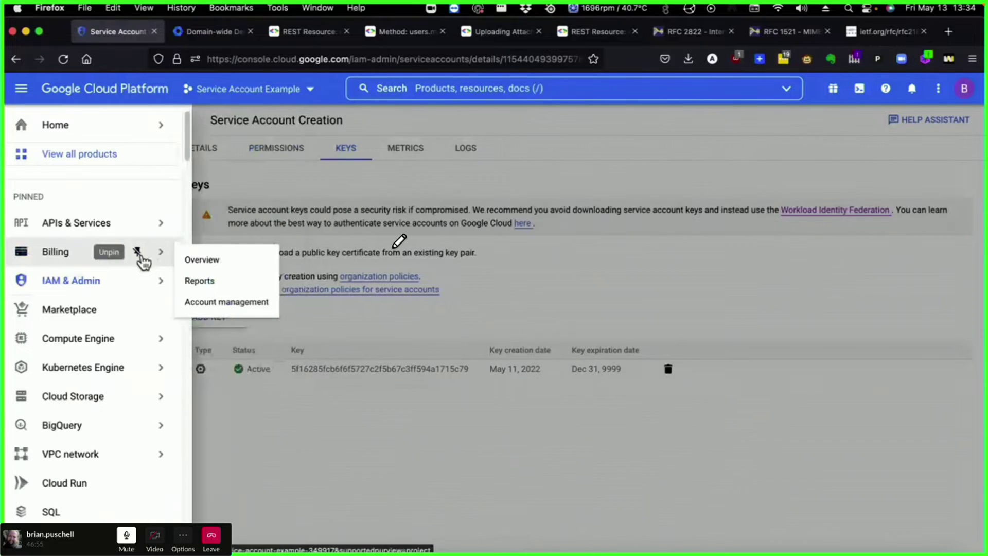
scroll(95, 396, "down", 10)
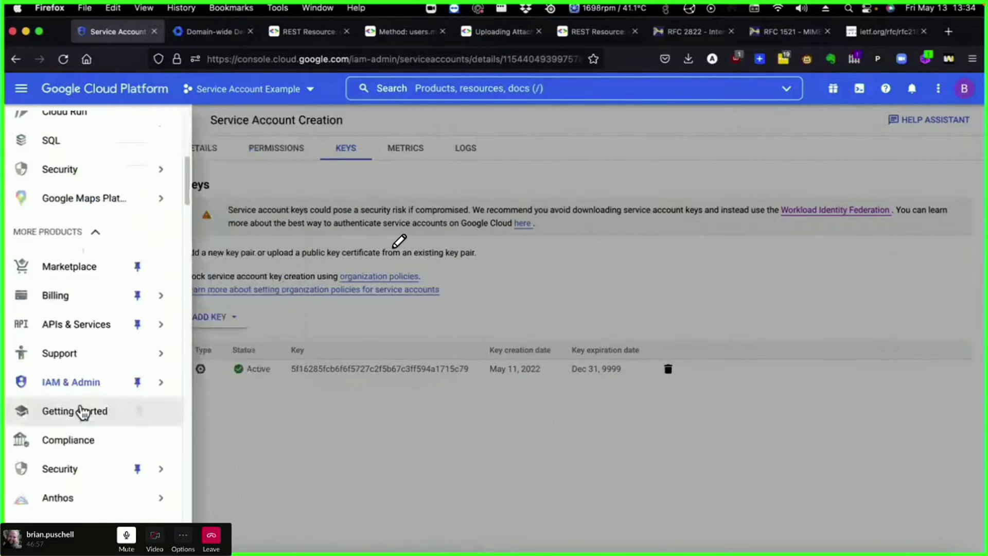
scroll(83, 412, "down", 15)
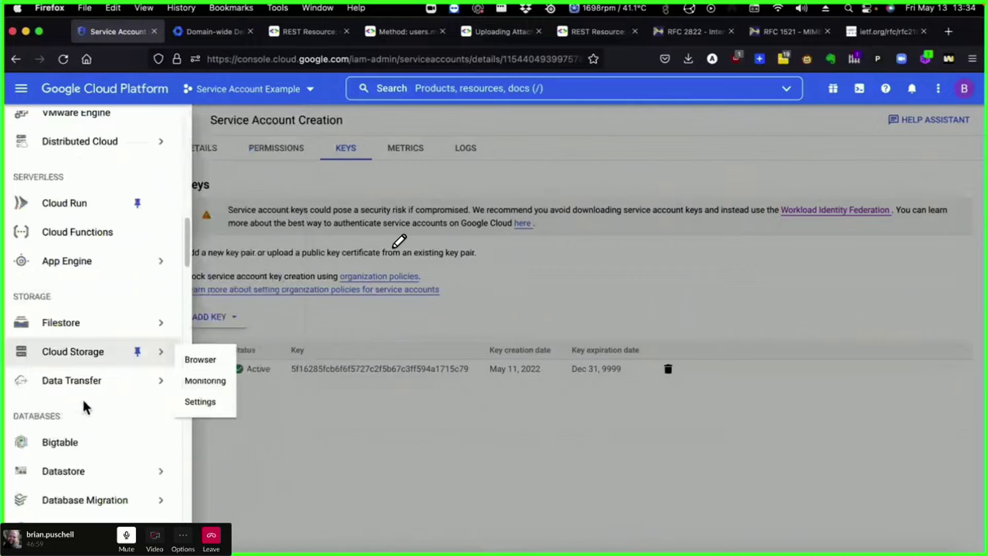
scroll(95, 368, "down", 5)
scroll(126, 335, "up", 15)
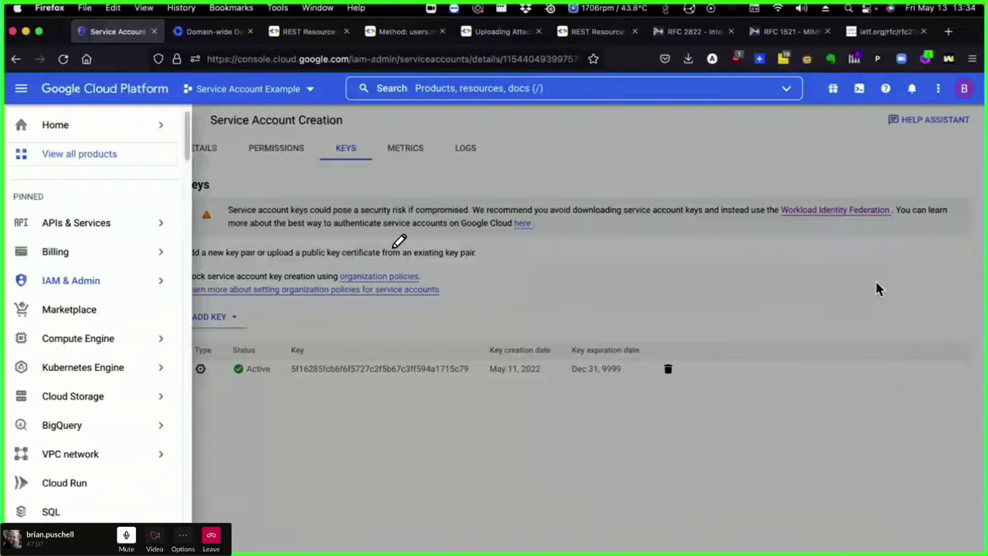
key("ctrl+Up")
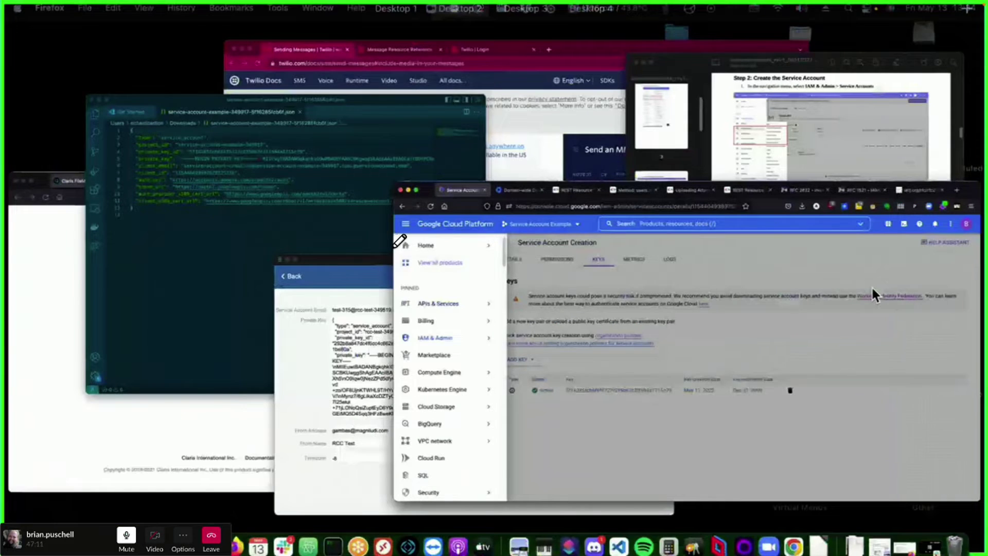
key("ctrl+Up")
- Scroll the service-account guide down to page 8's Step 3, Create an OAuth Consent Screen
scroll(770, 268, "down", 2)
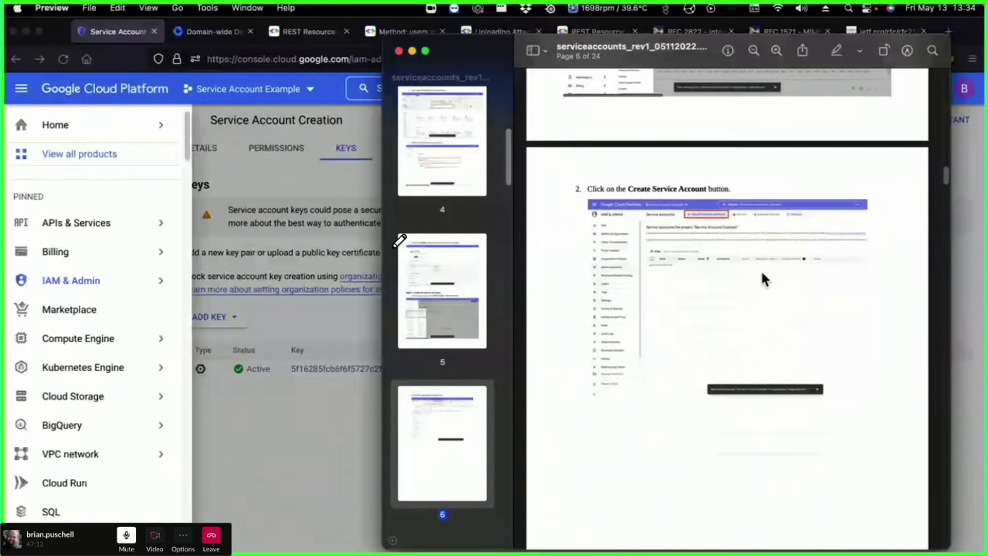
scroll(761, 270, "down", 10)
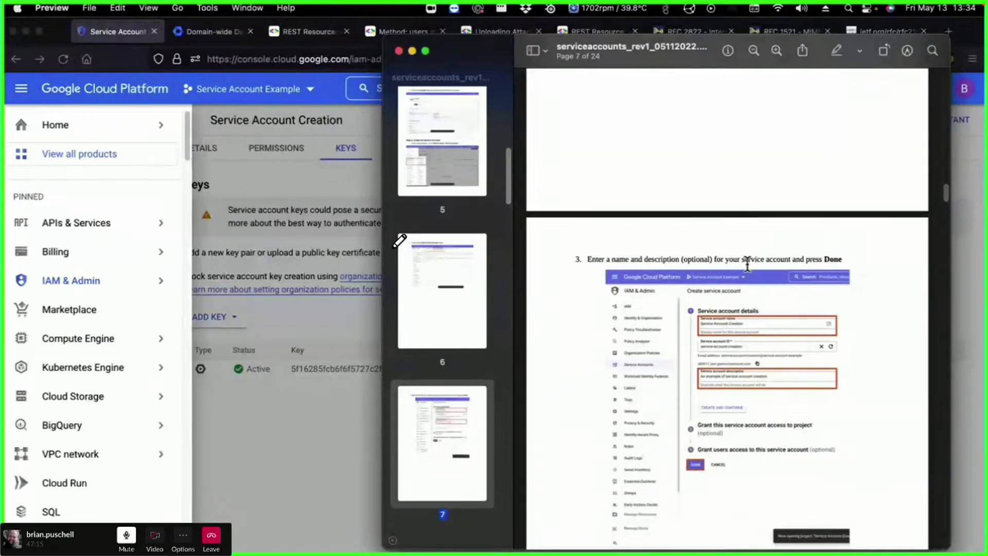
scroll(747, 264, "down", 3)
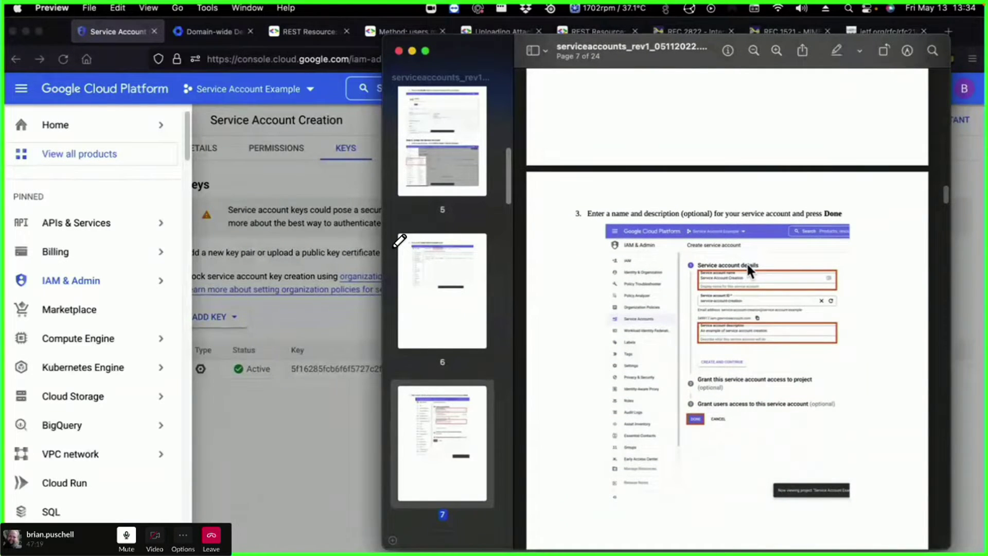
scroll(746, 262, "down", 1)
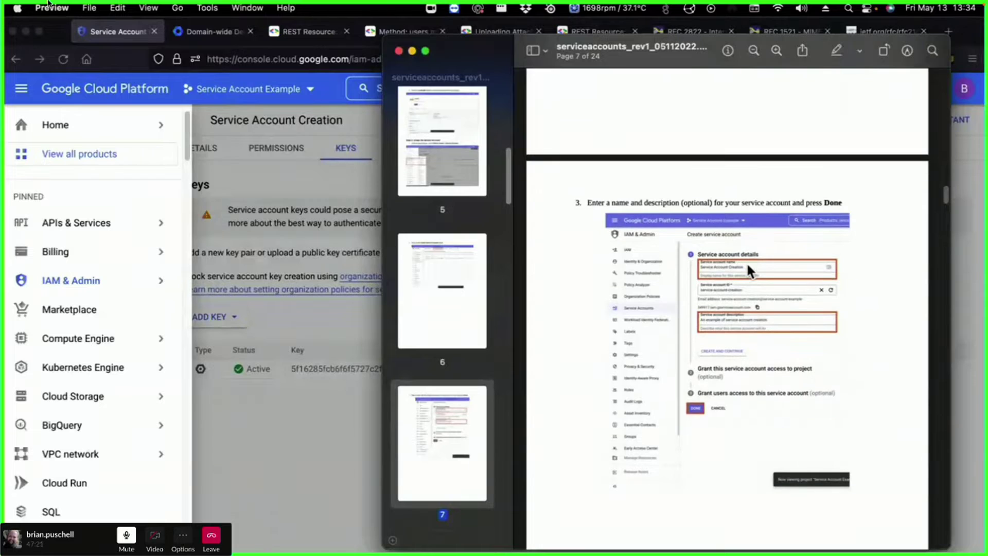
- Take the call window out of full screen and park it toward the desktop's right side
left_click(28, 20)
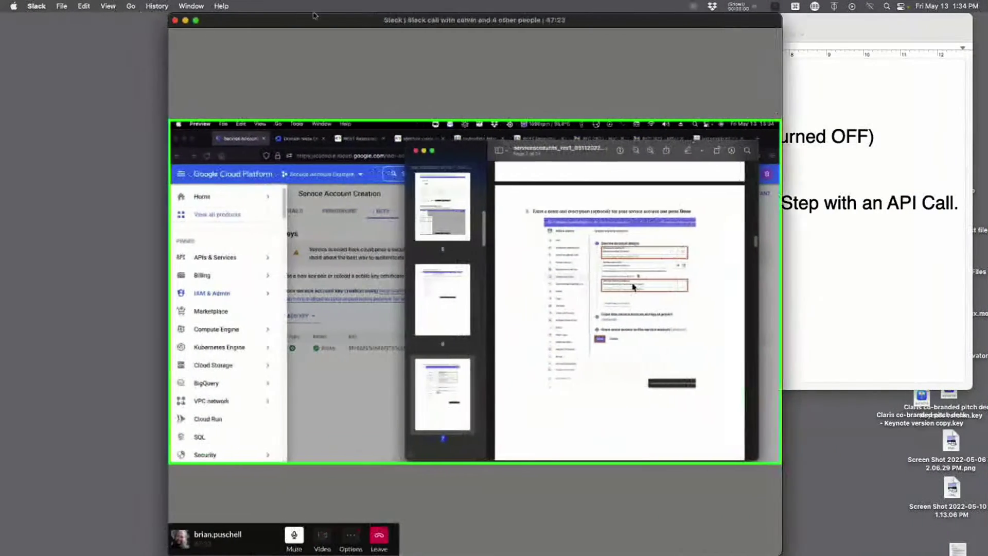
left_click_drag(313, 15, 517, 3)
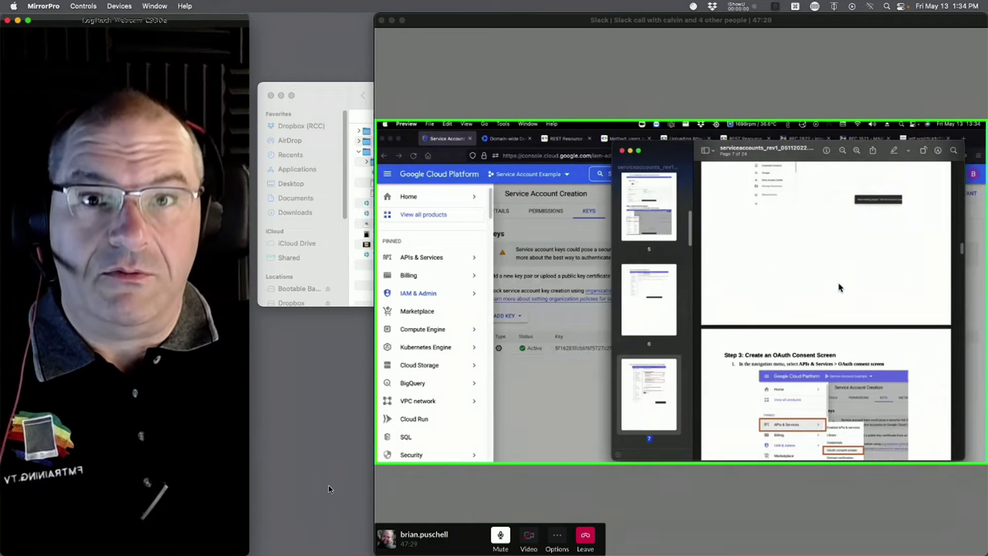
left_click_drag(504, 20, 376, 2)
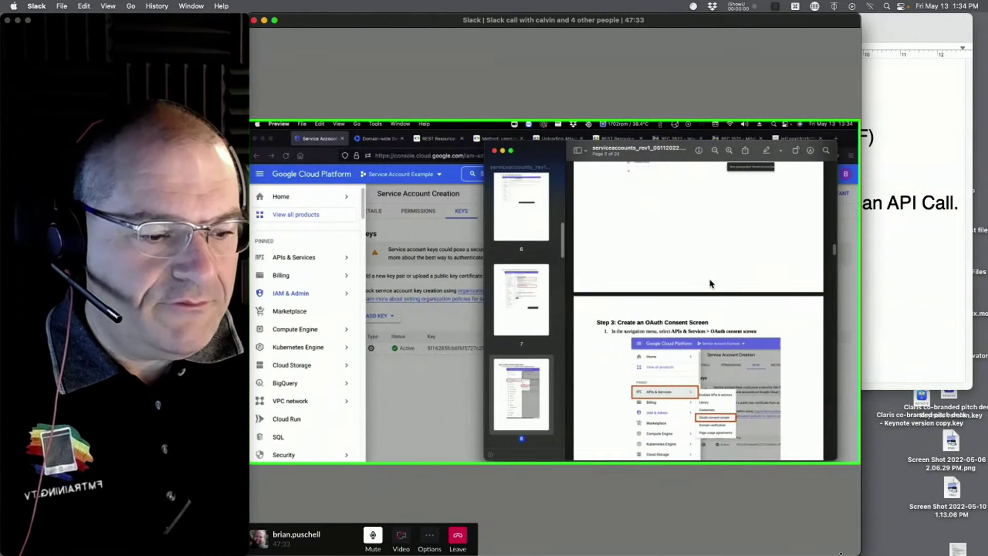
- Stretch the call window to the screen's right edge and move the shared PDF guide down to uncover the console
left_click_drag(855, 554, 986, 555)
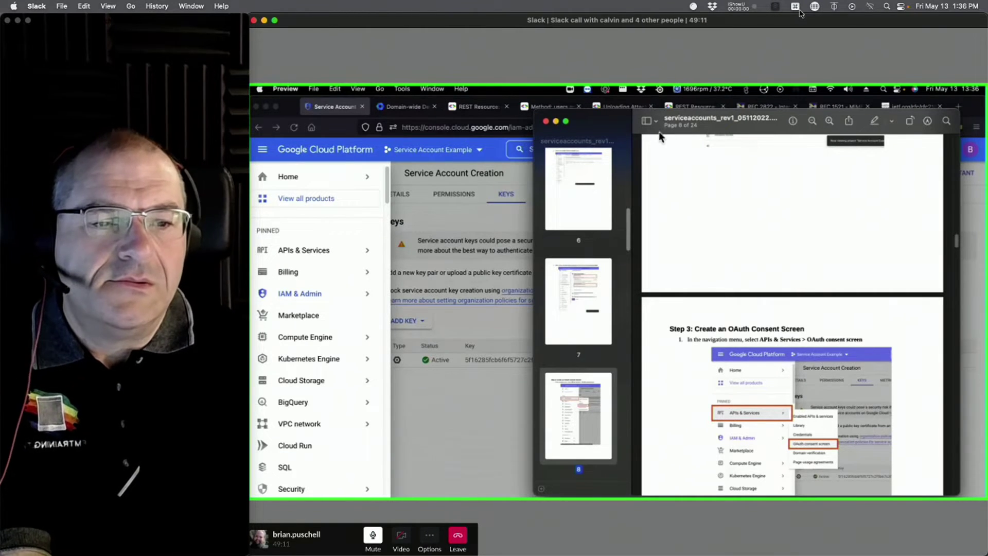
left_click_drag(611, 119, 610, 188)
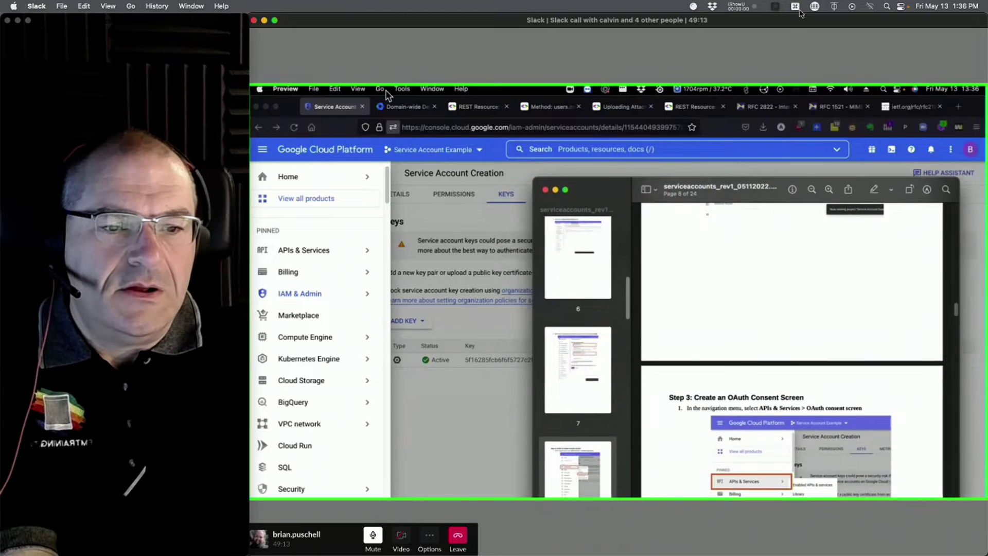
- Switch to Domain-wide Delegation, close the service account details panel, and return to Admin home
left_click(404, 106)
left_click(404, 106)
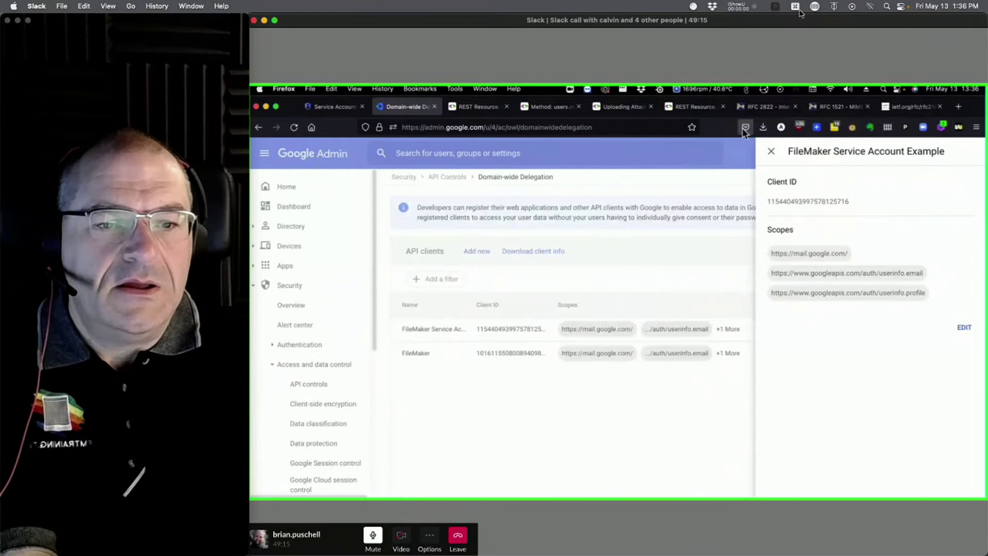
left_click(772, 151)
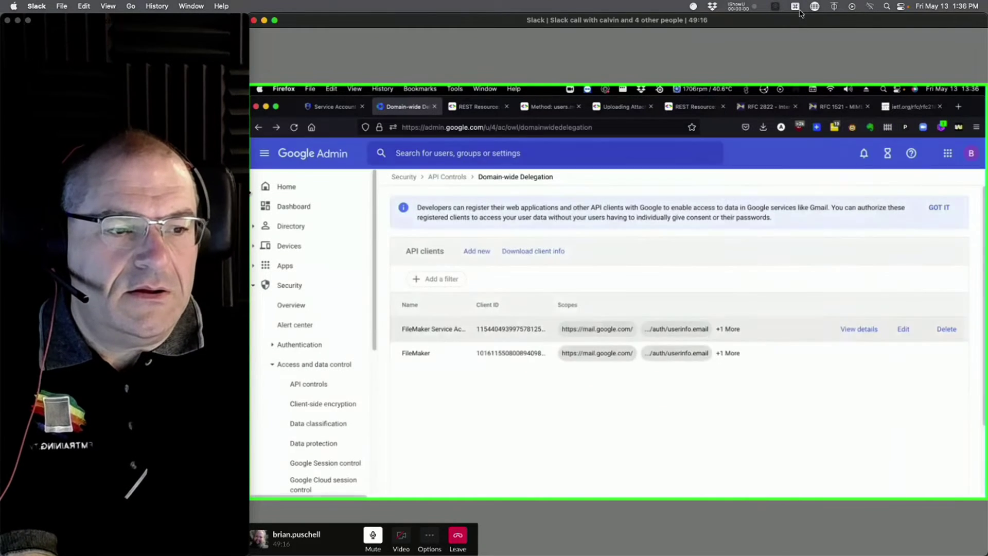
left_click(285, 187)
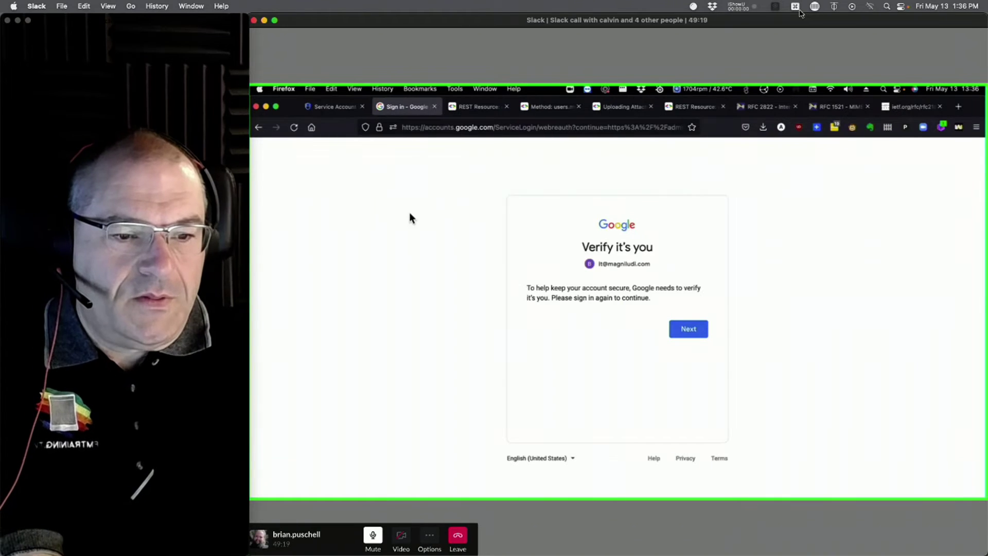
- Re-verify the admin sign-in with the saved Google password and open the Users list
left_click(690, 329)
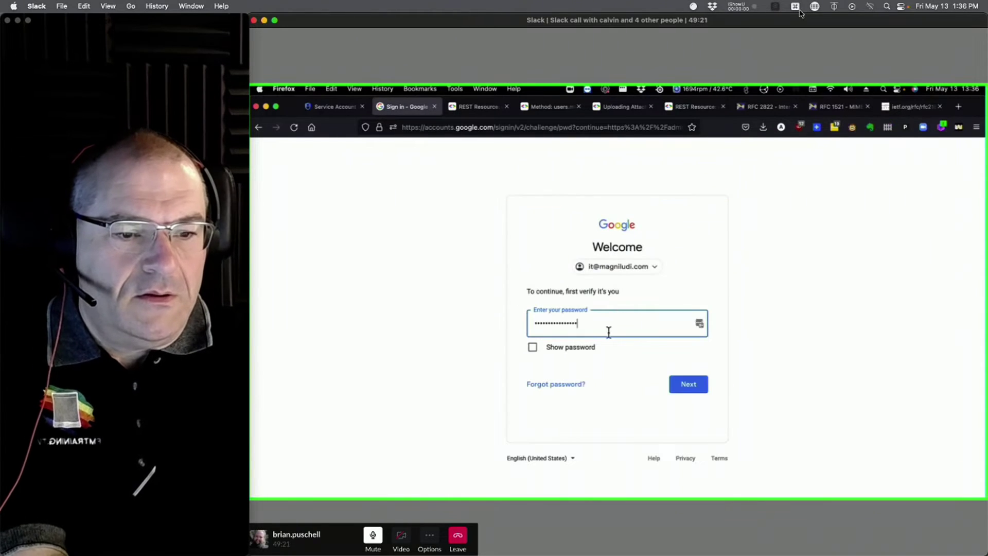
left_click(690, 391)
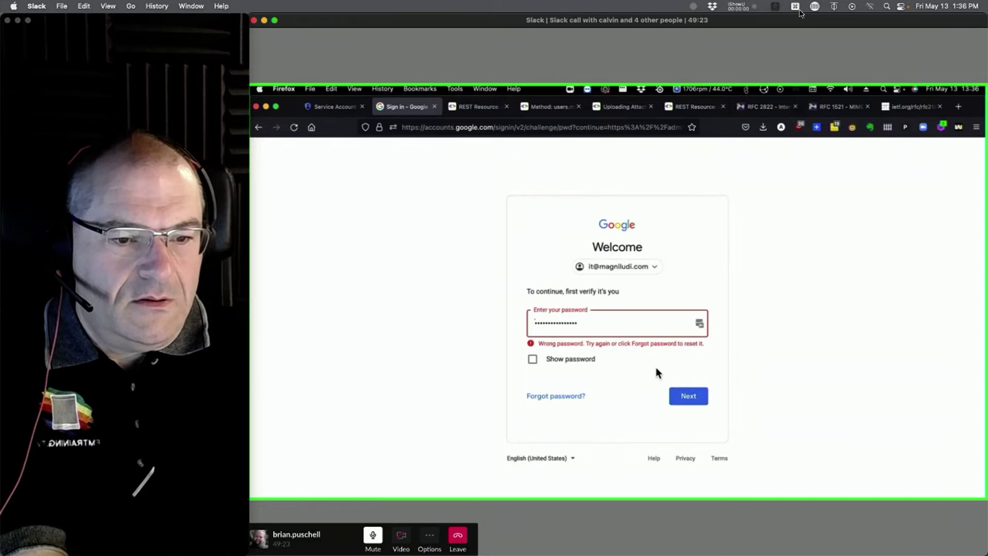
left_click(700, 324)
scroll(663, 433, "down", 8)
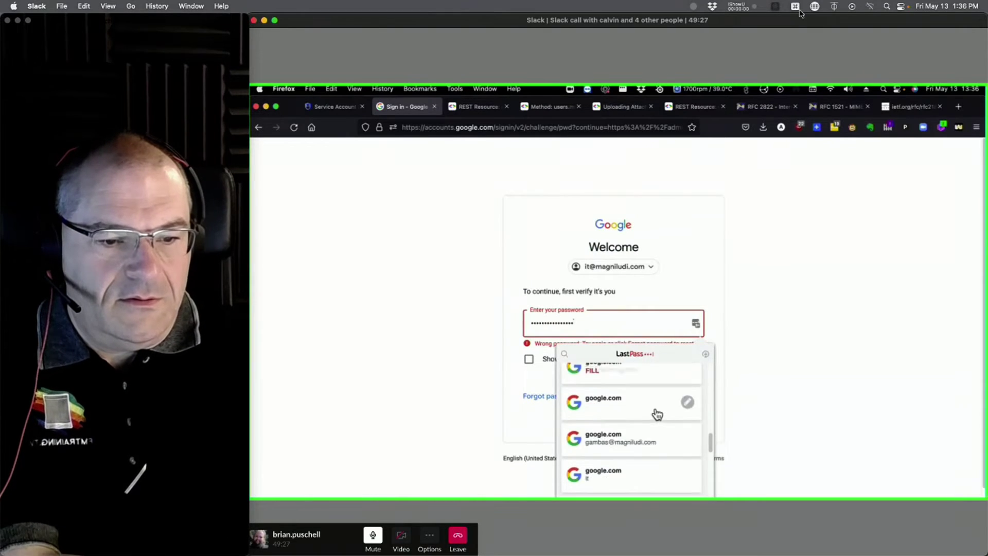
left_click(623, 413)
left_click(689, 385)
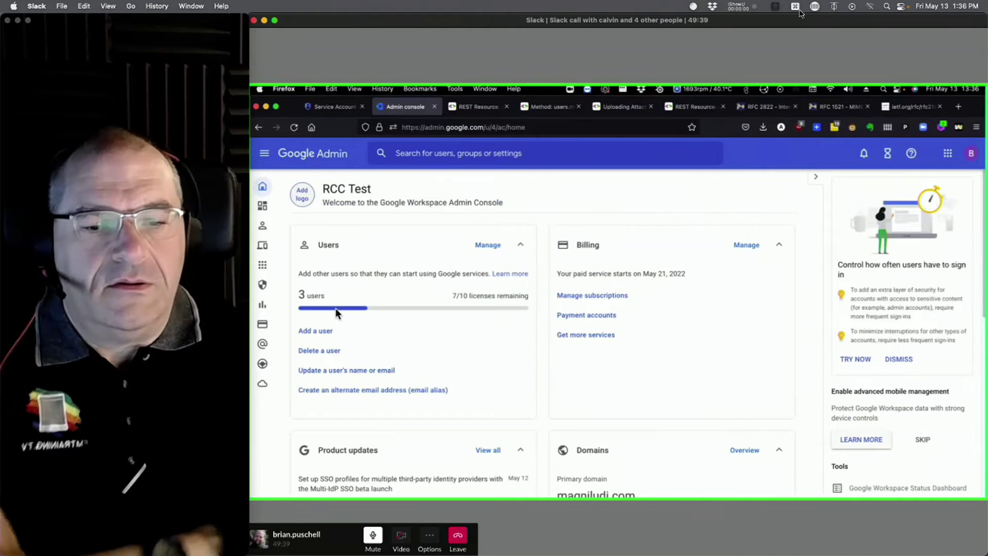
left_click(482, 246)
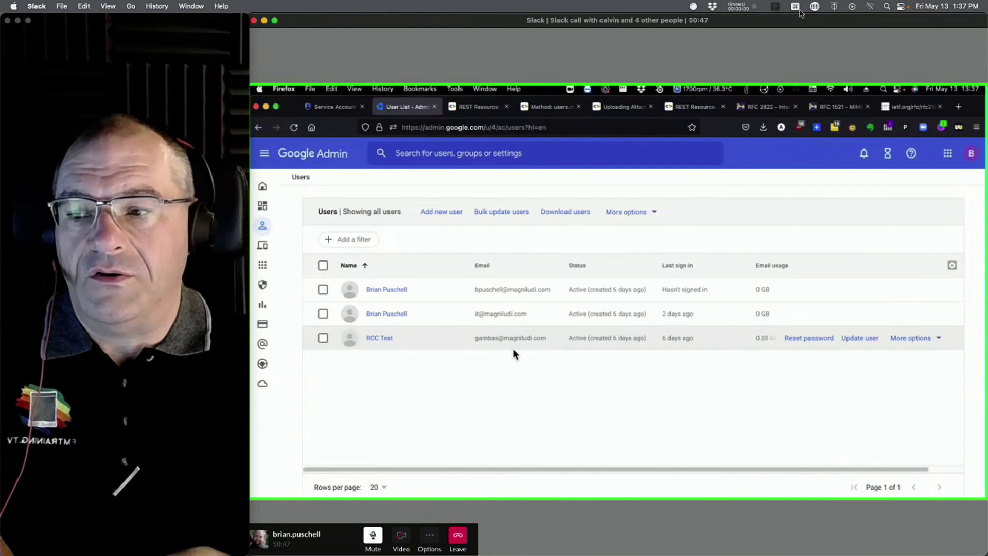
mouse_move(262, 376)
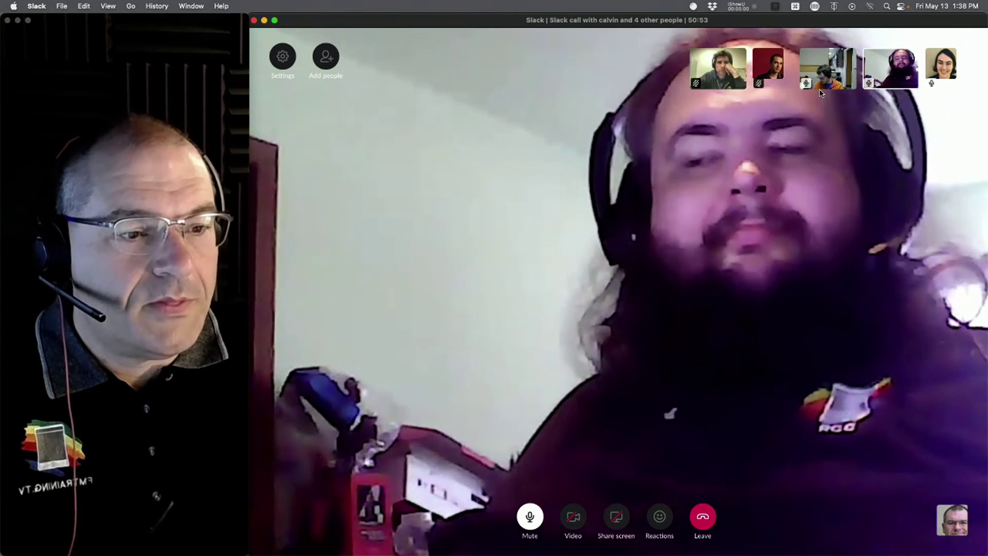
- Pin the sharing participant's tile and make the call full screen on the SES demo
left_click(831, 81)
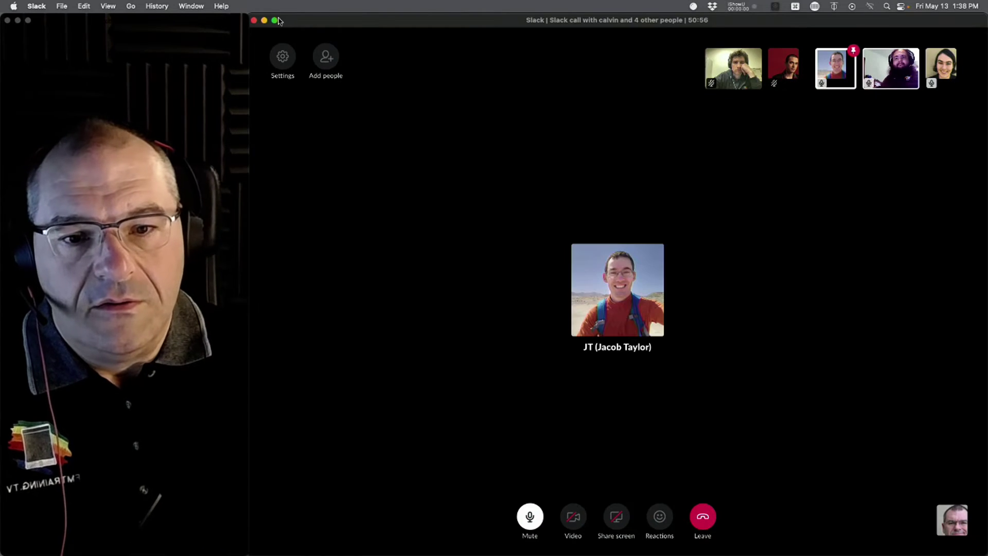
left_click(277, 20)
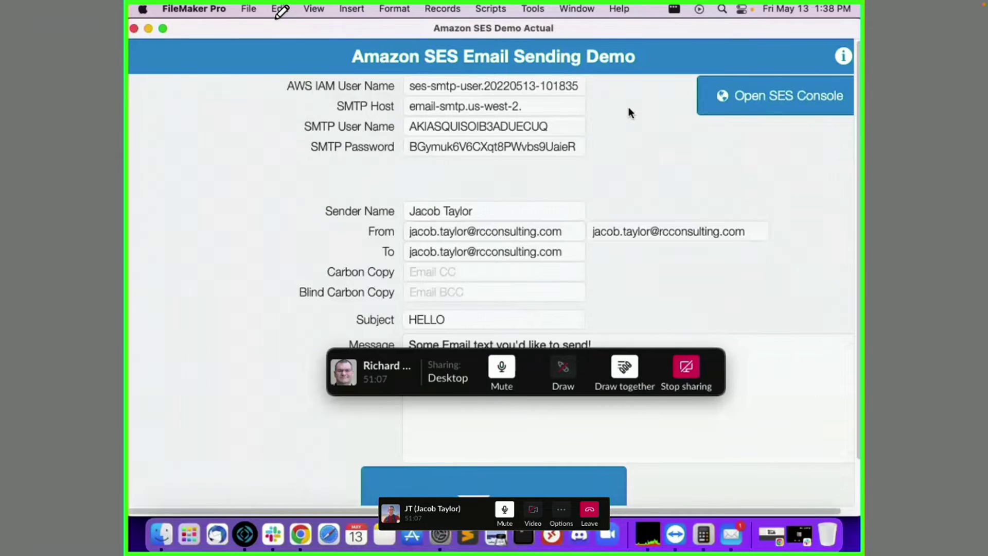
- Exit the call's full screen, bring the FileMaker demo forward, and lower the call window to reveal the notes
mouse_move(63, 2)
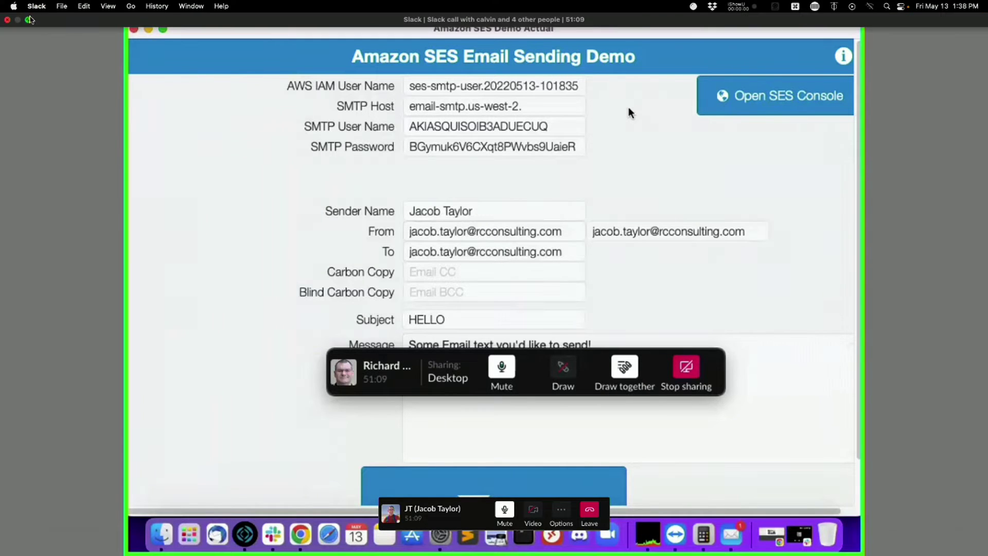
left_click(29, 20)
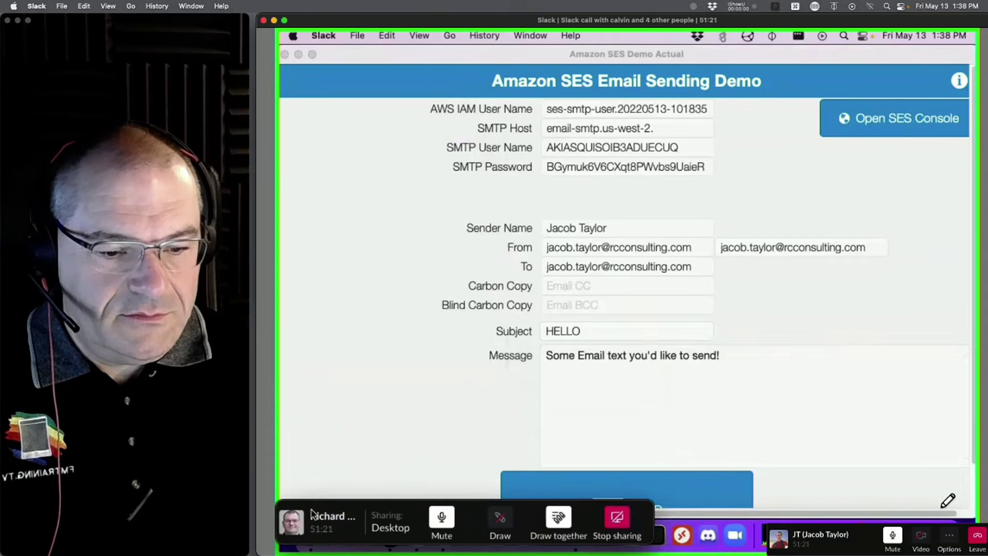
left_click(366, 382)
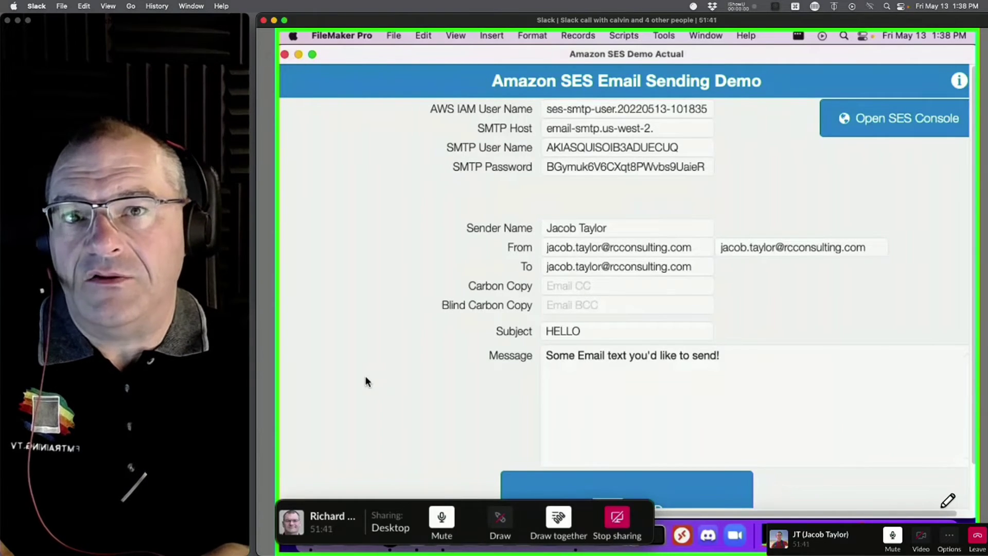
left_click_drag(869, 20, 865, 329)
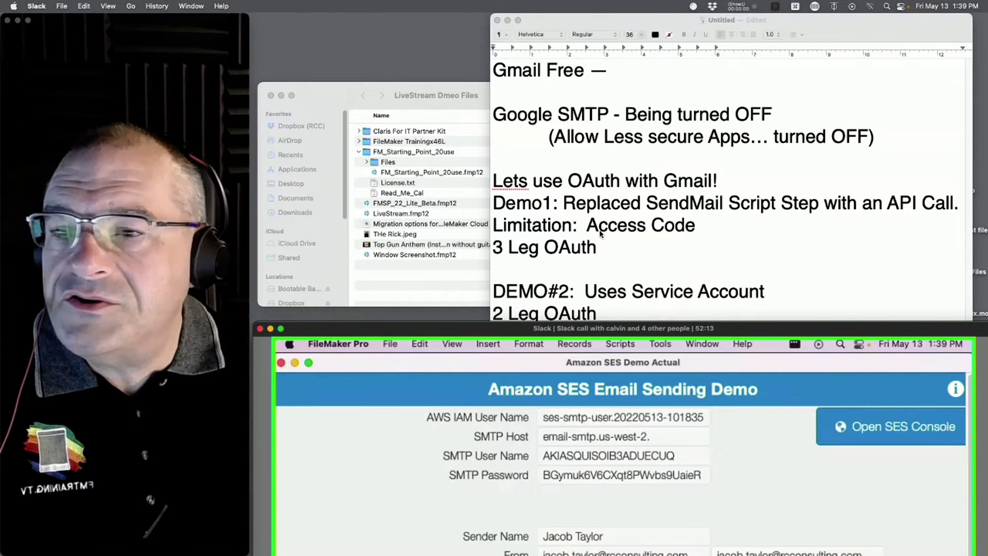
- Tag the 2 Leg and 3 Leg OAuth lines with each presenter's name plus 'Demo' in parentheses
left_click(685, 315)
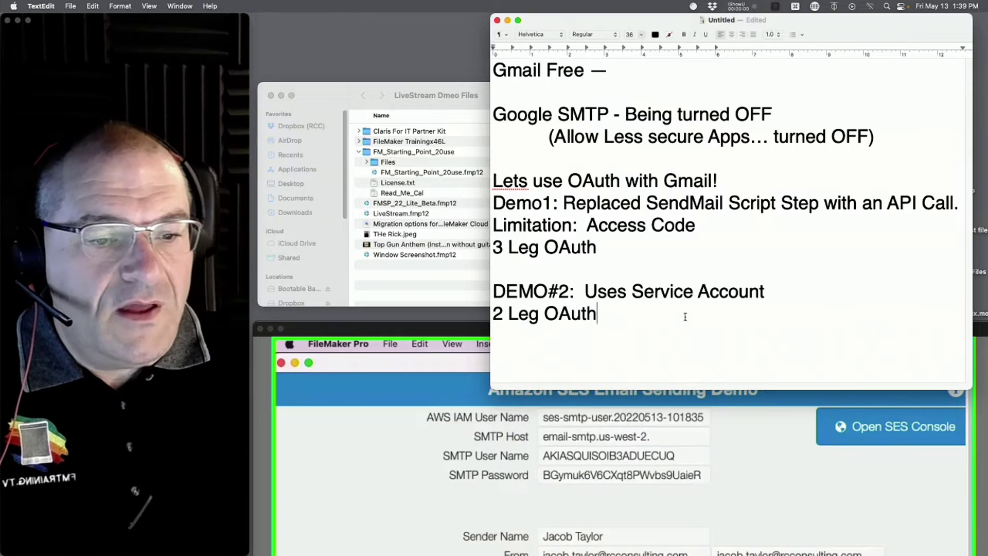
type("(BRia")
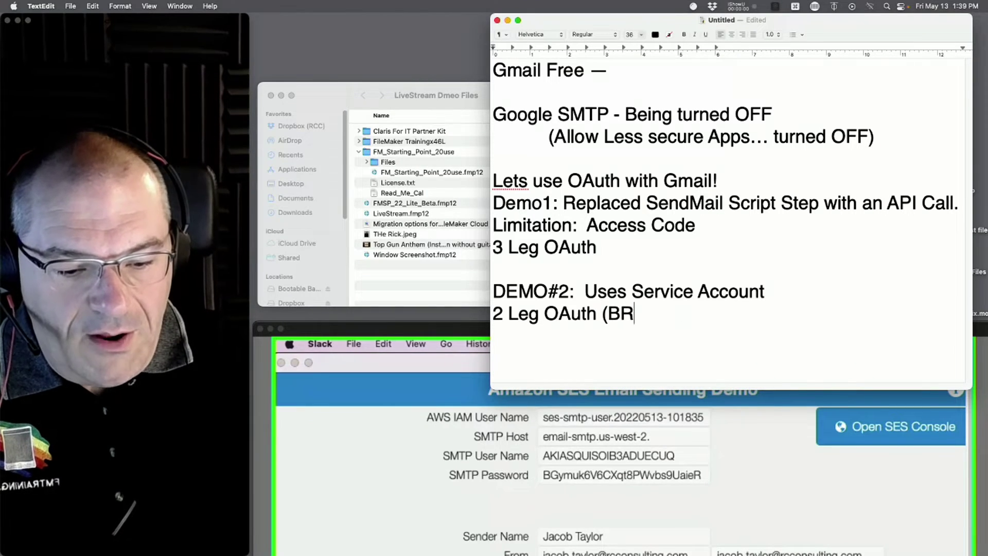
key("BackSpace")
key("BackSpace")
key("BackSpace")
type("rian)")
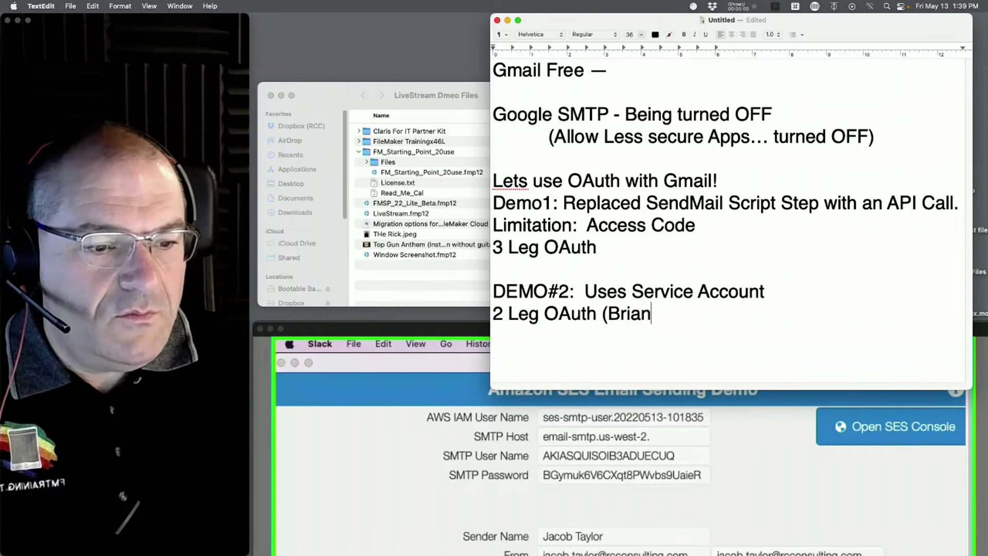
key("BackSpace")
type("Demo)")
key("Up")
key("Up")
key("Up")
type("(Cale")
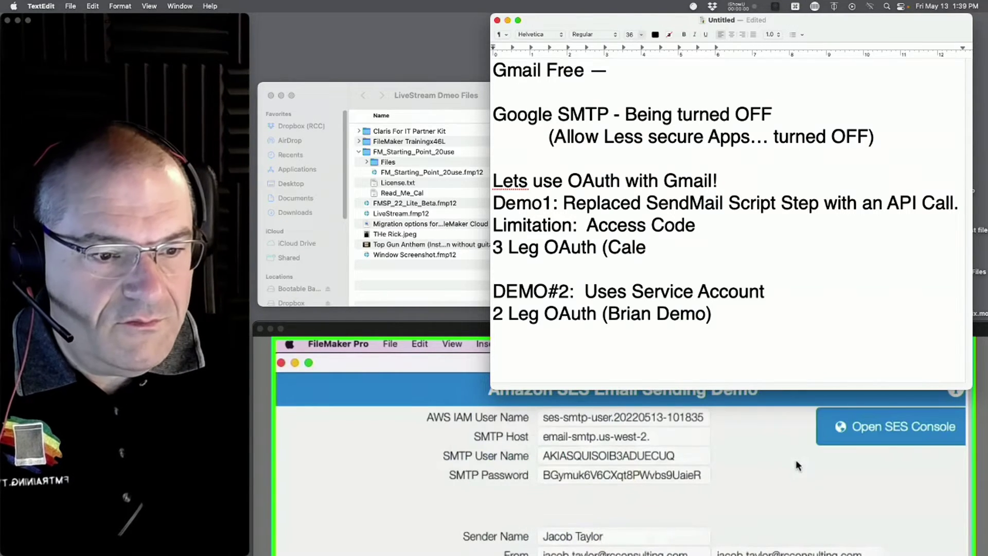
key("BackSpace")
type("vin ")
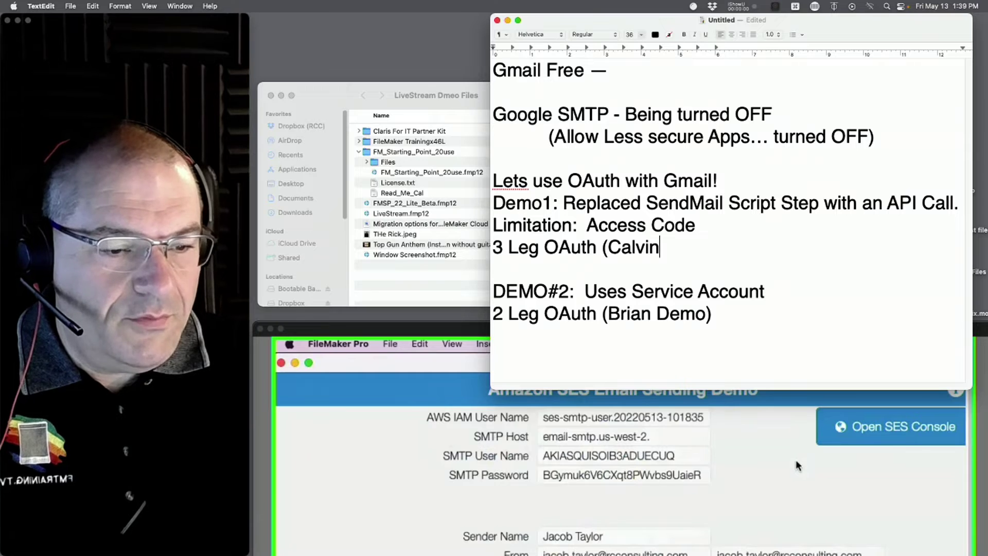
type("D")
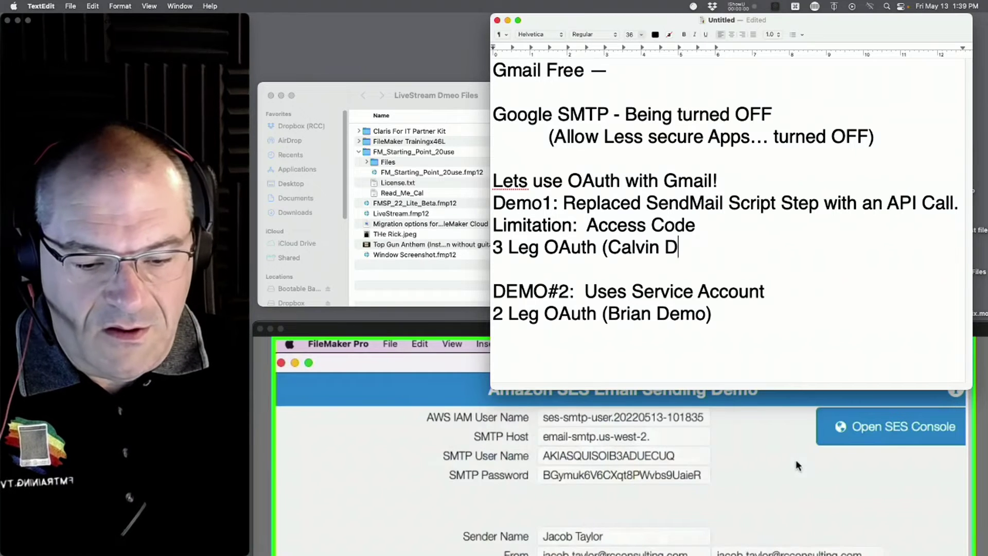
type("emo)")
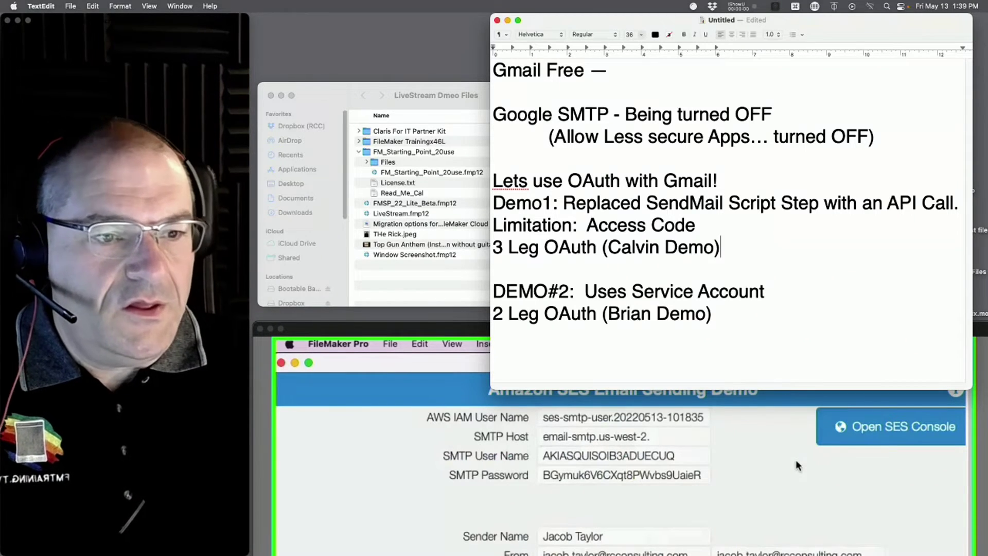
- Shrink the whole note to 24 pt
key("super+a")
left_click(642, 34)
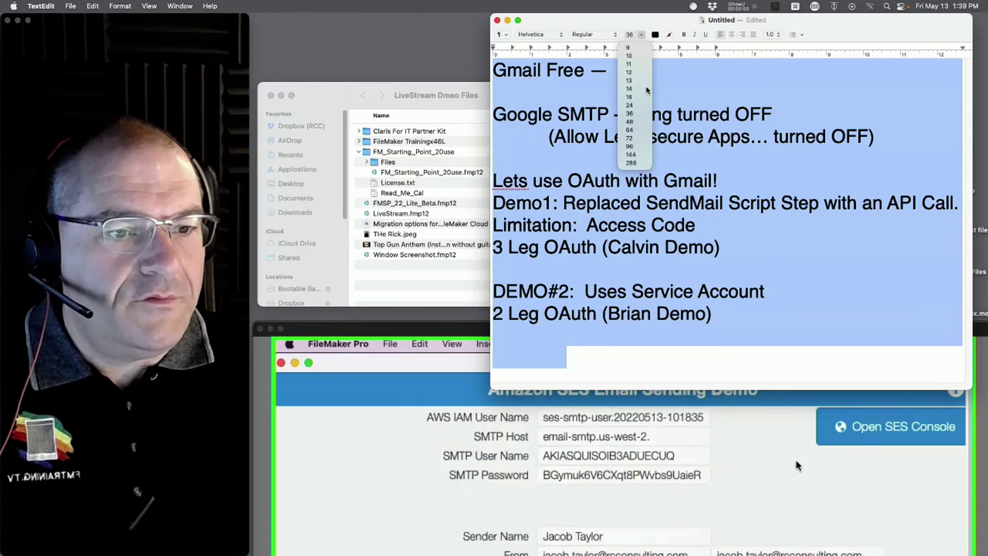
left_click(636, 106)
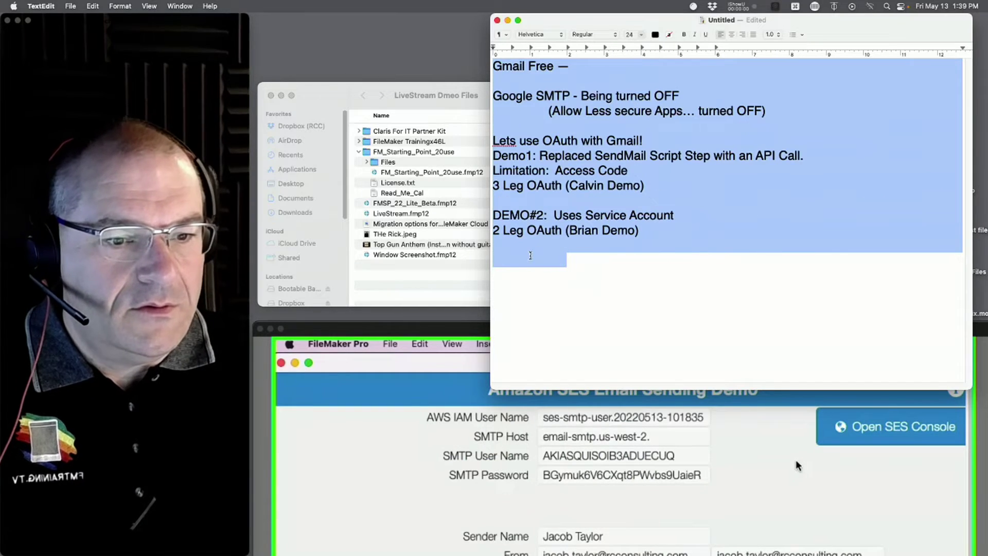
- Add a 'DEMO#3:' line crediting the presenter with '- Amazon SES', then save
left_click(530, 256)
left_click_drag(552, 214, 492, 215)
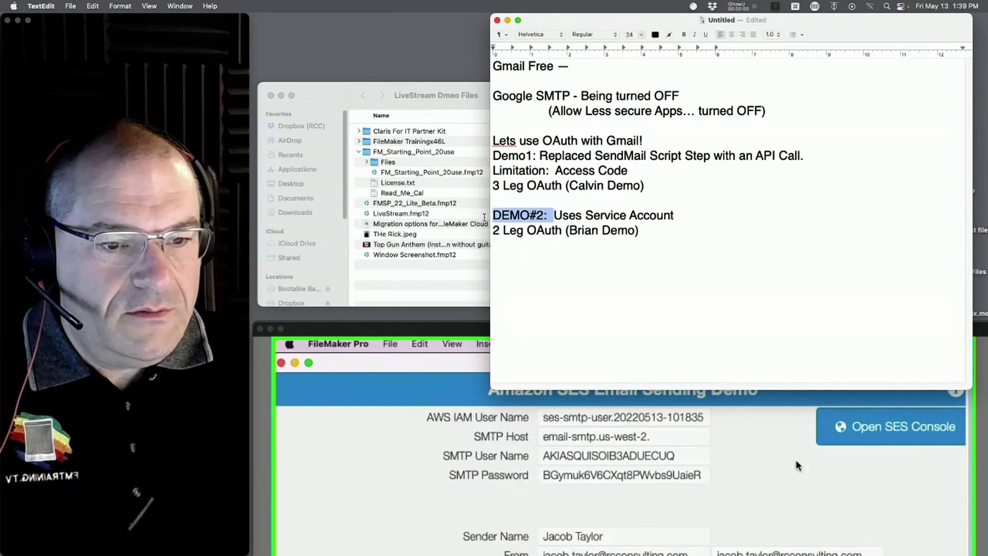
key("super+c")
left_click(505, 260)
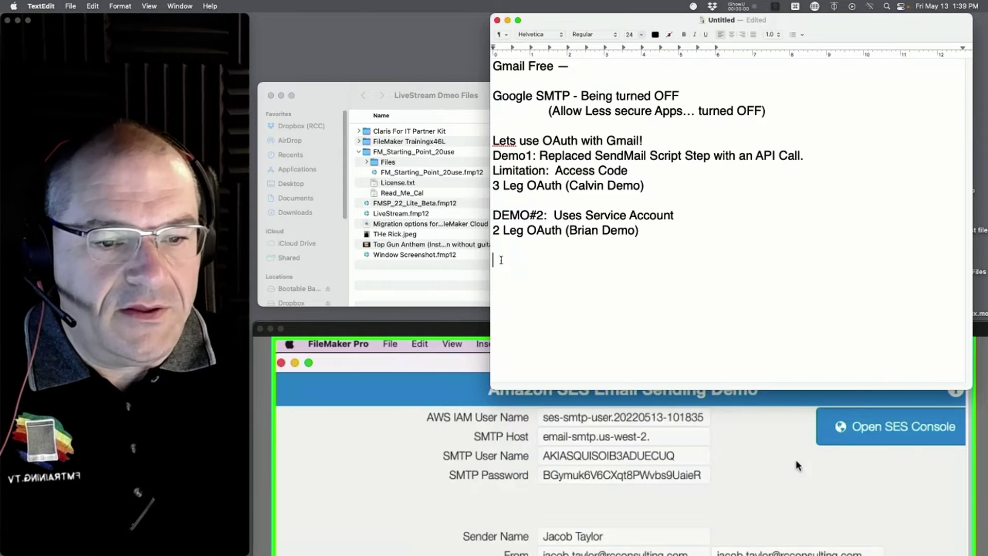
key("super+v")
key("Left")
key("Left")
key("shift+Left")
type("3")
key("Right")
key("Right")
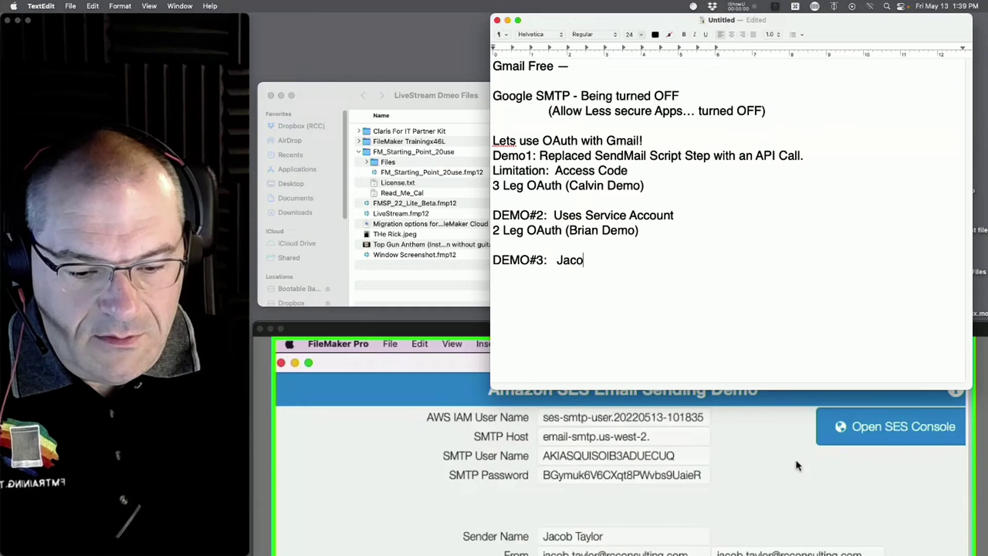
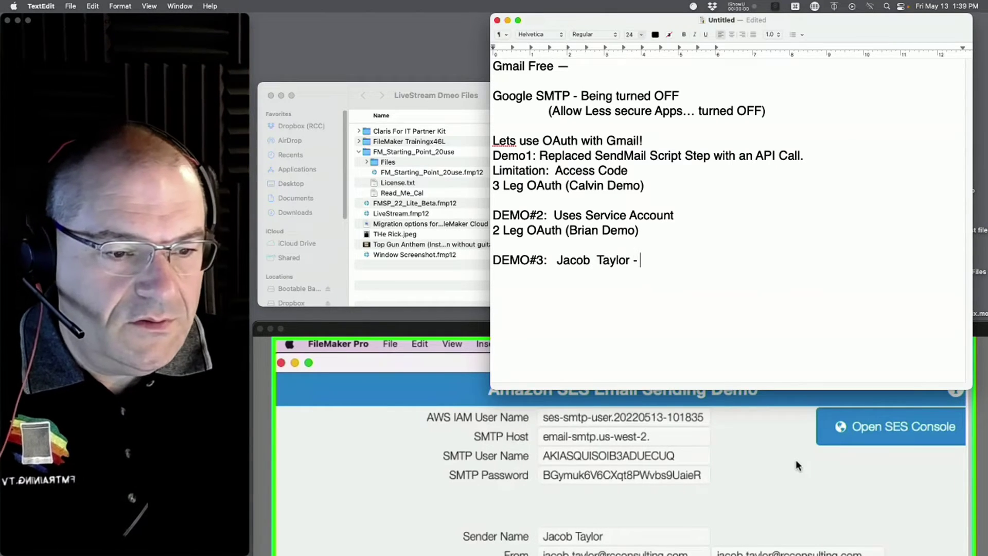
type("Amazon ")
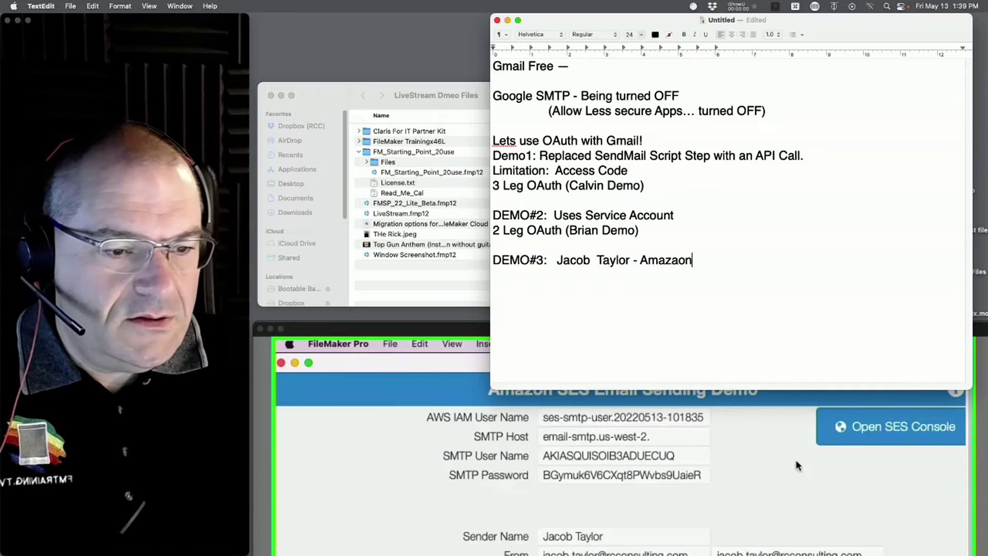
type("SES")
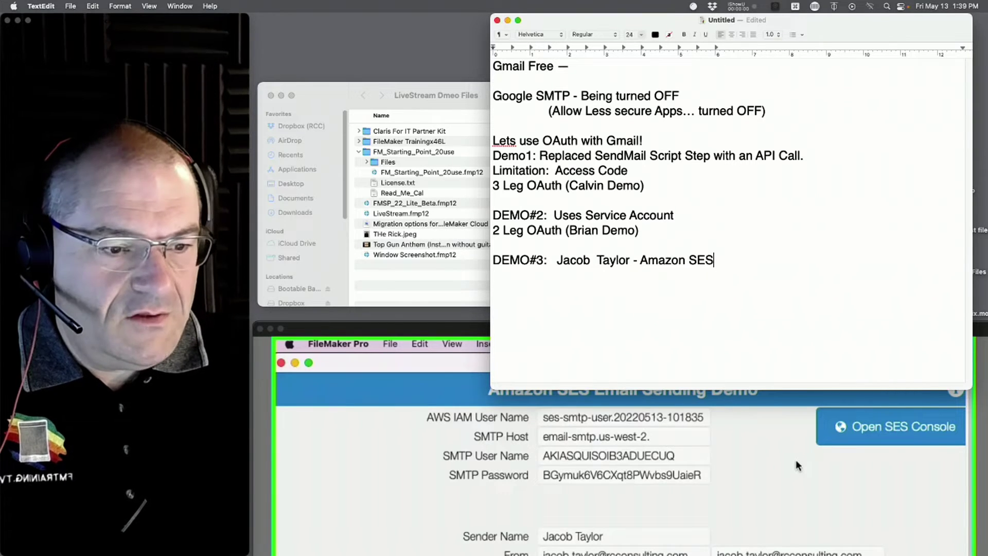
key("super+s")
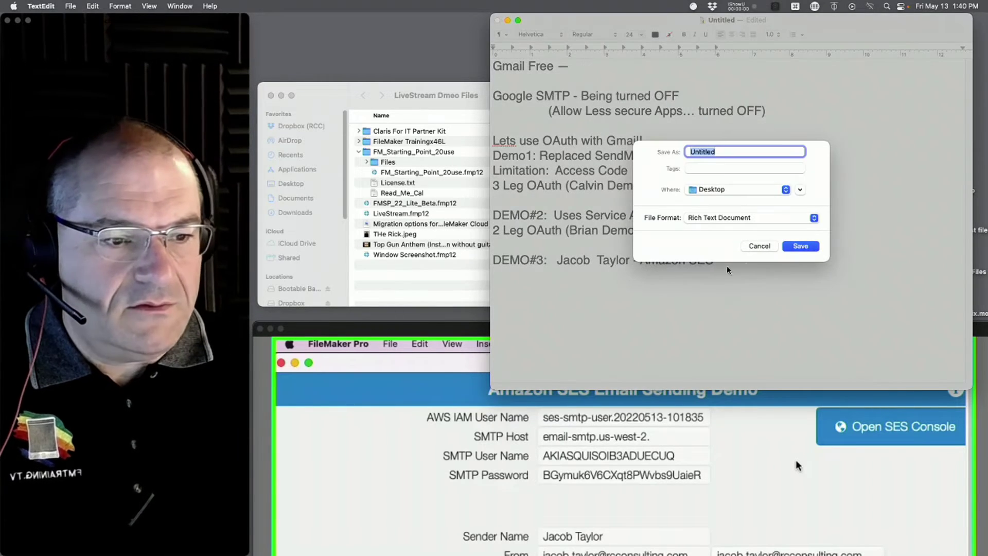
- Dismiss the save prompt without saving and bring the call window forward
left_click(773, 249)
left_click_drag(399, 328, 375, 3)
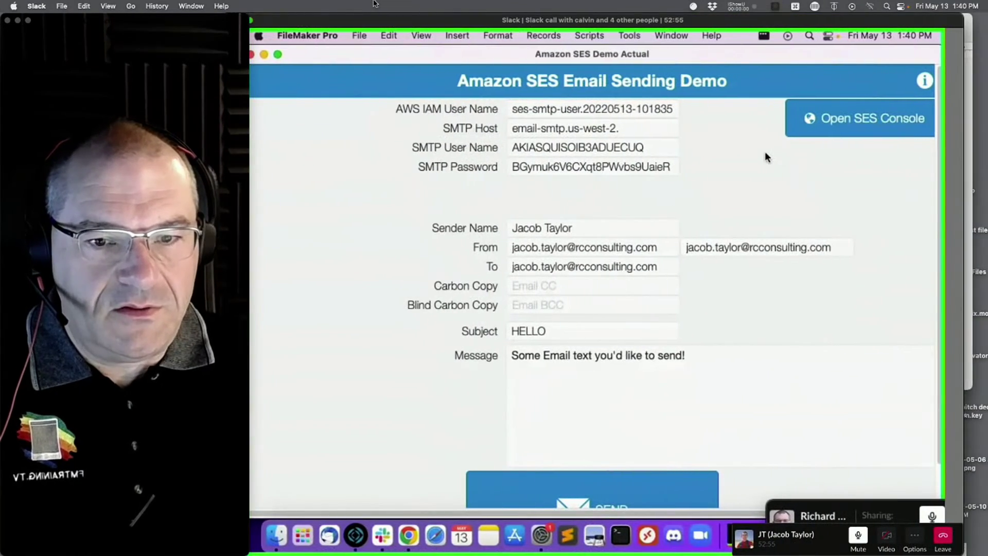
left_click_drag(274, 25, 292, 24)
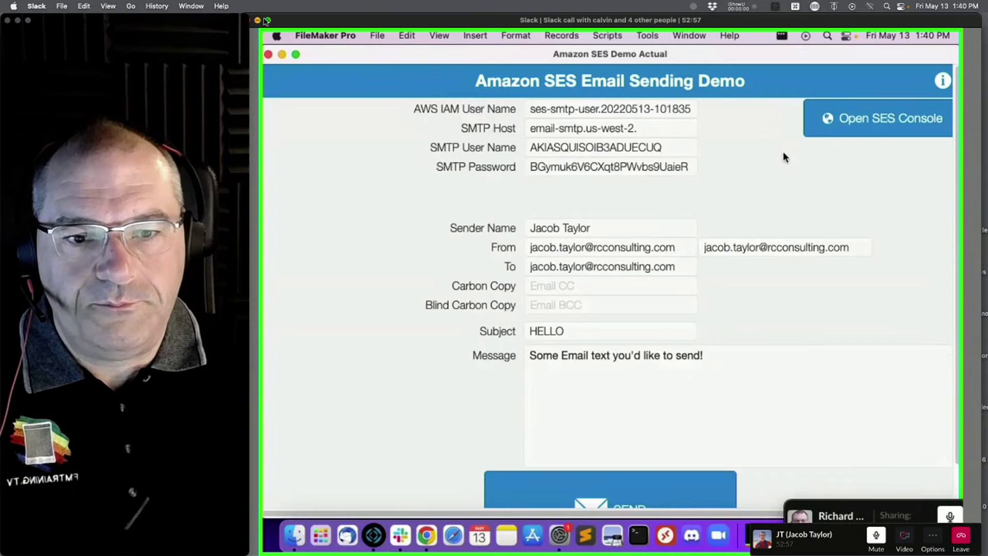
- Toggle the call window's full screen off again and move it left to reveal the notes
left_click(268, 20)
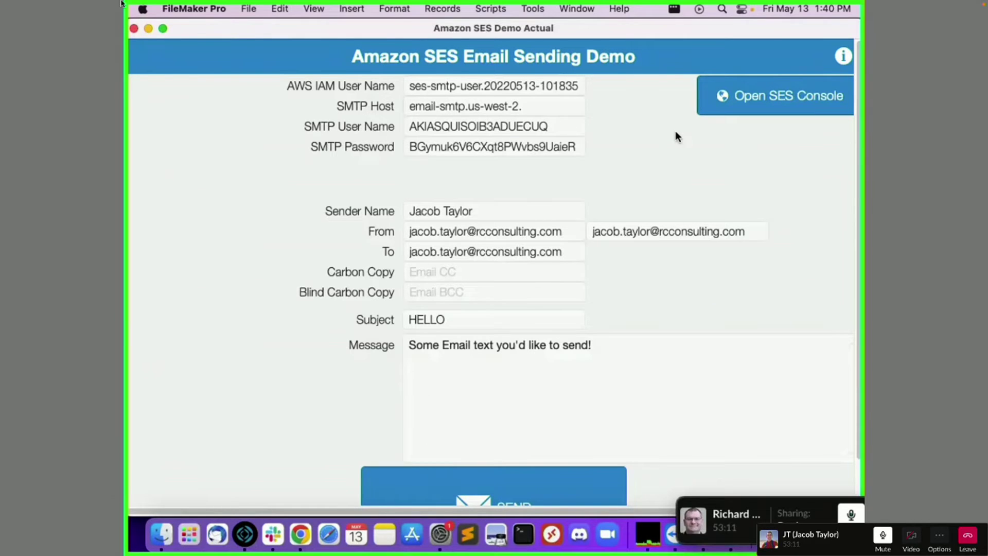
mouse_move(66, 7)
left_click(28, 20)
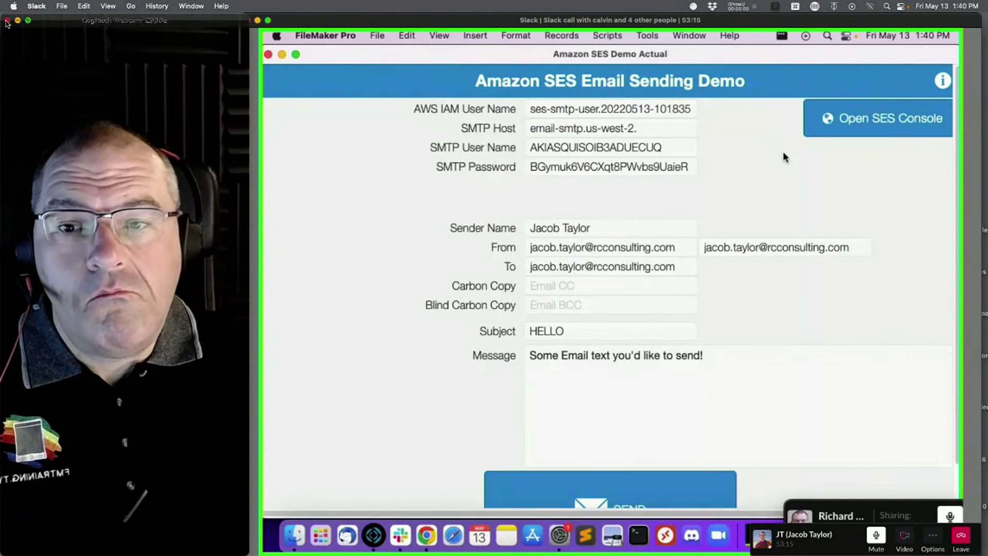
left_click_drag(399, 21, 82, 10)
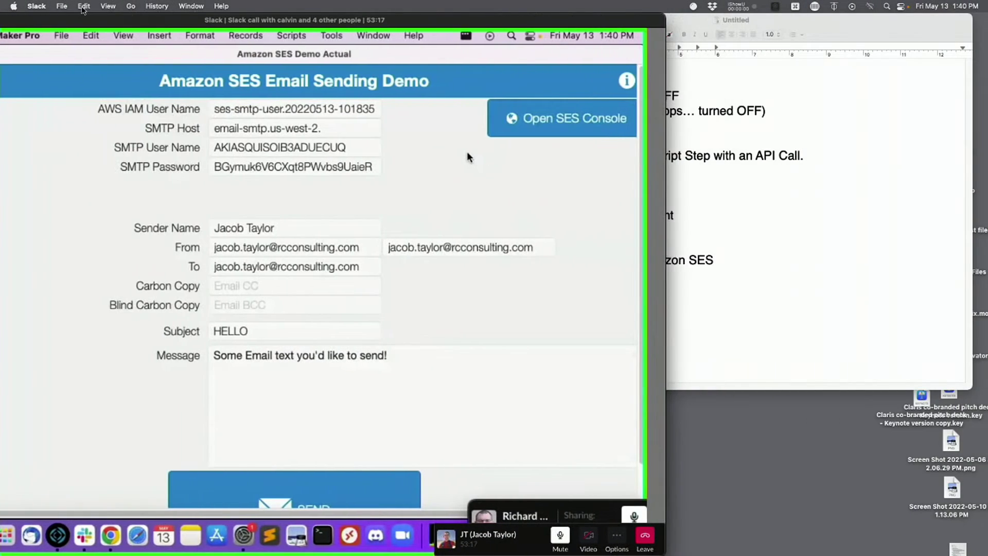
- Move the notes right and add 'Still Uses "SendMail" Script Step' under DEMO#3
left_click(720, 205)
left_click_drag(585, 20, 715, 21)
key("Return")
type("S")
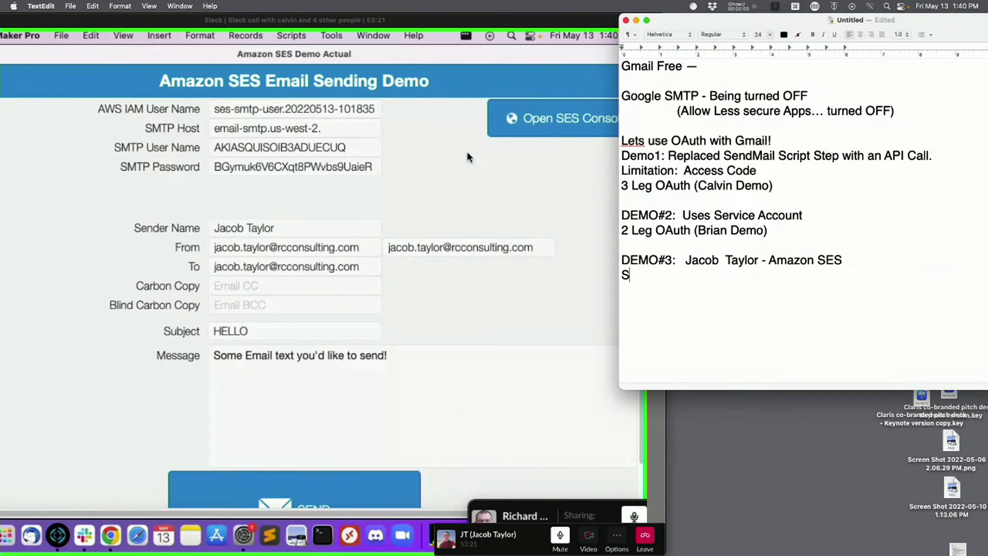
type("till Uses ")
type("\"")
type("Sen")
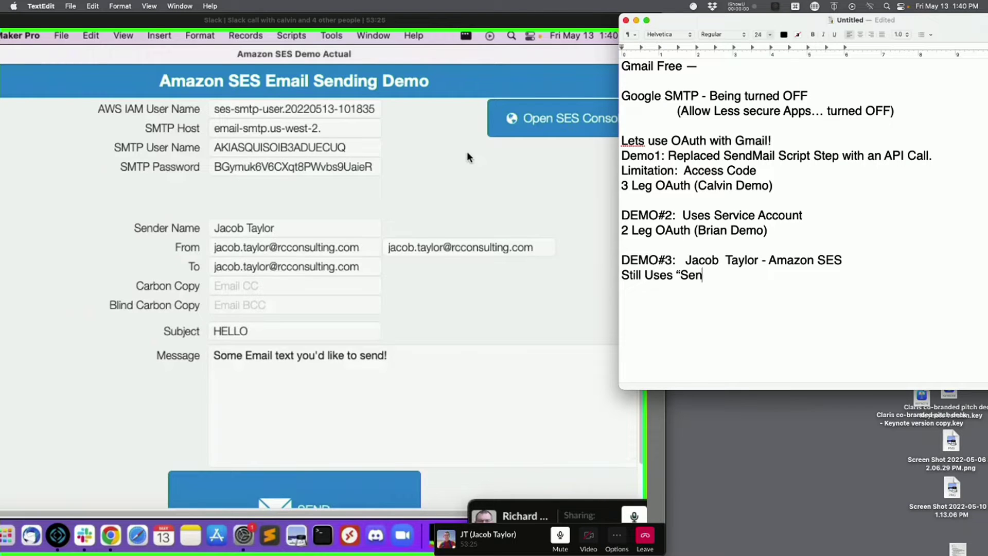
type("dMail\" Script Step")
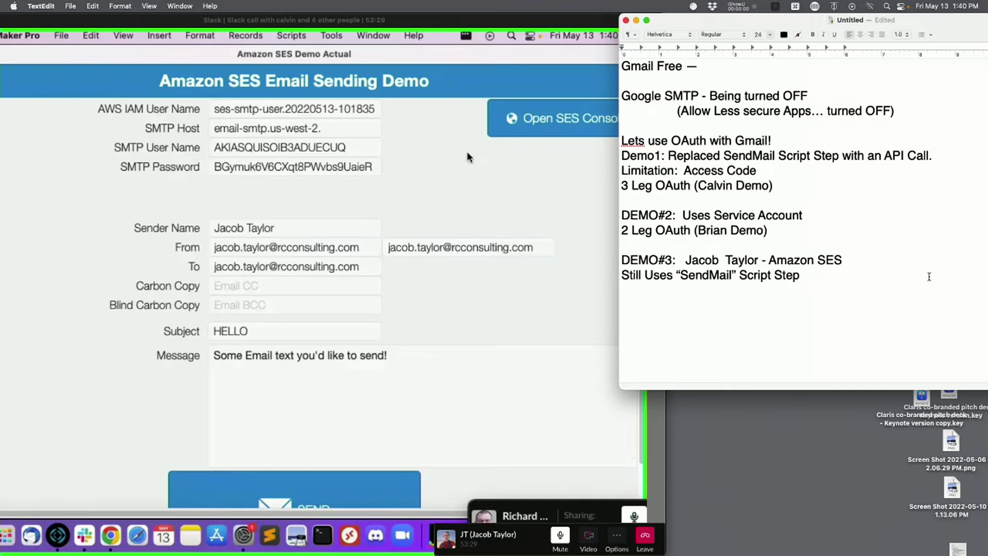
- Add a 'Uses API' line under both the 2 Leg and 3 Leg OAuth lines
left_click(803, 234)
key("Return")
type("Uses API")
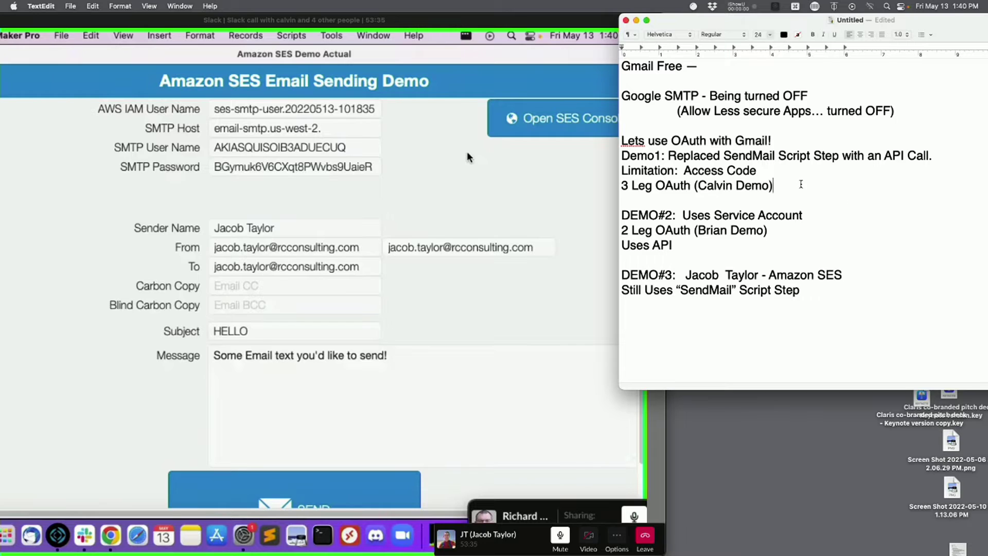
left_click(801, 184)
key("Return")
type("Uses API -")
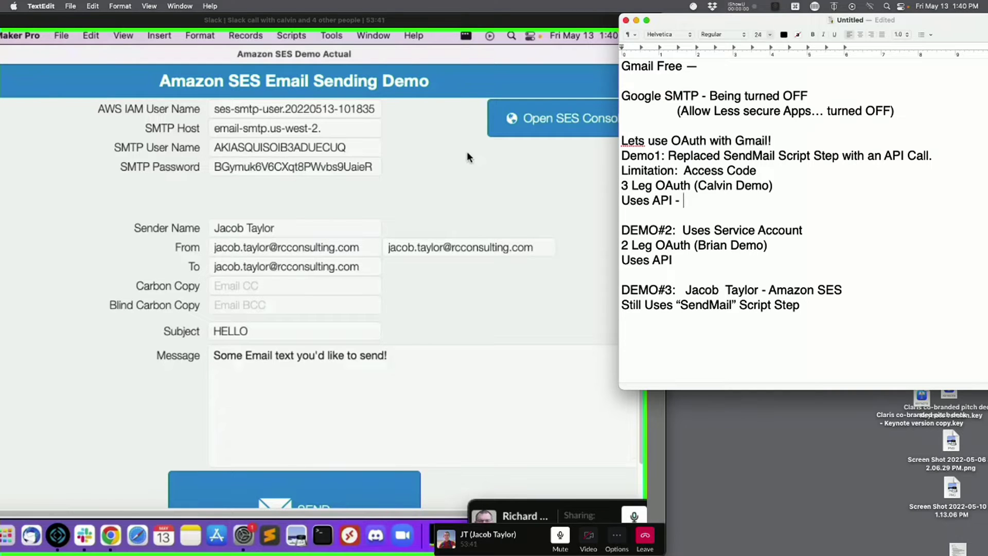
key("BackSpace")
- Append '(SMTP)' to the SendMail note and show the SES Verified identities page in Chrome
type("(SMTP)")
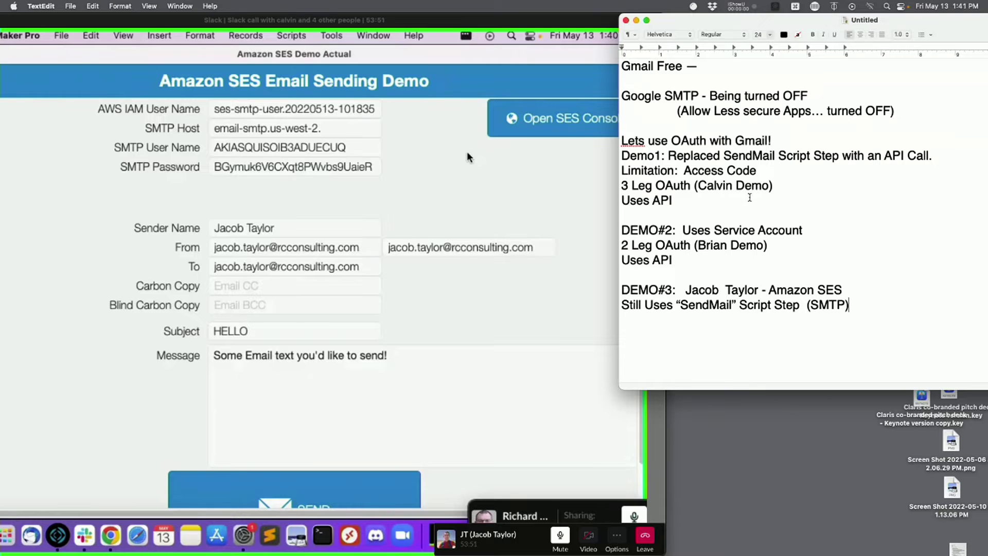
left_click(471, 234)
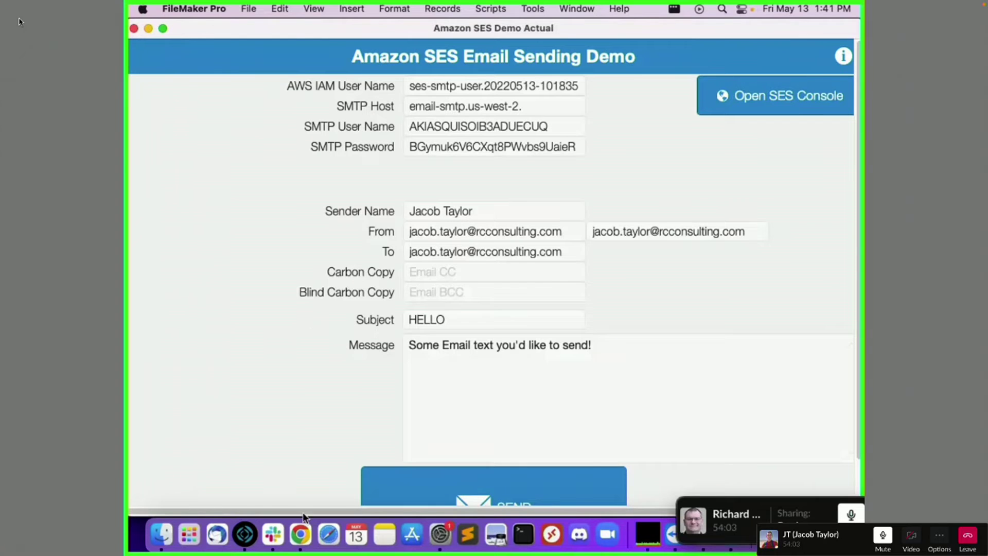
left_click(301, 534)
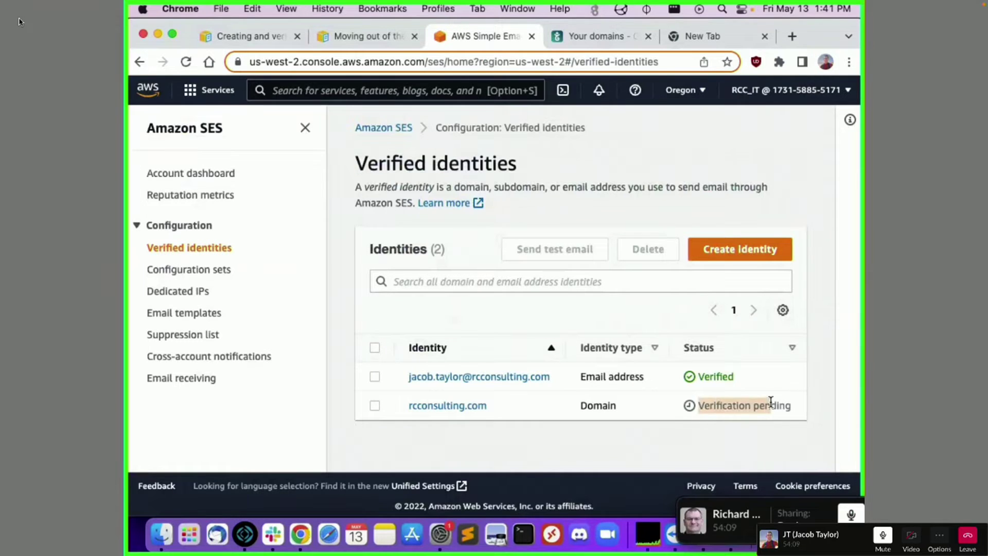
- Highlight the pending domain's 'Verification pending' status, then return to the notes below the (SMTP) line
left_click_drag(818, 409, 678, 406)
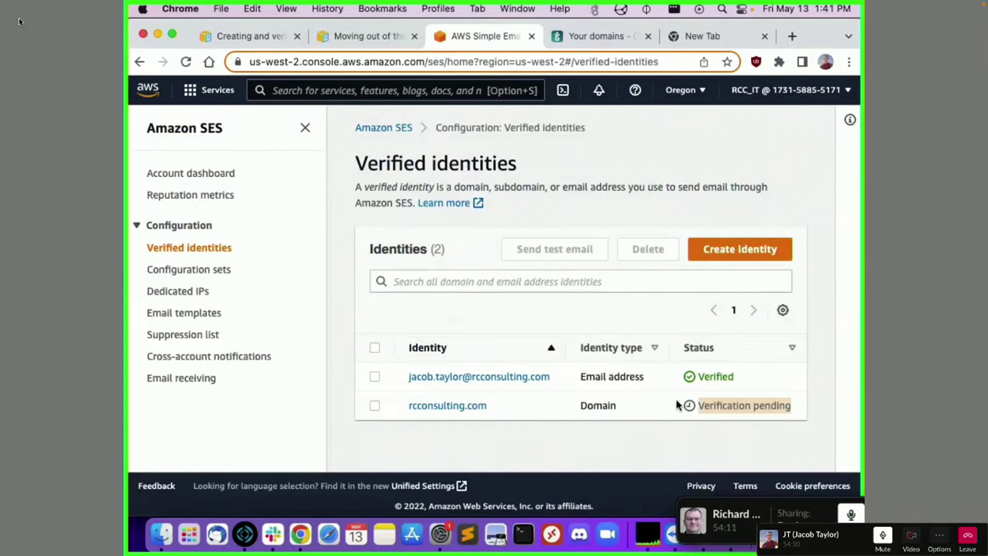
left_click(720, 399)
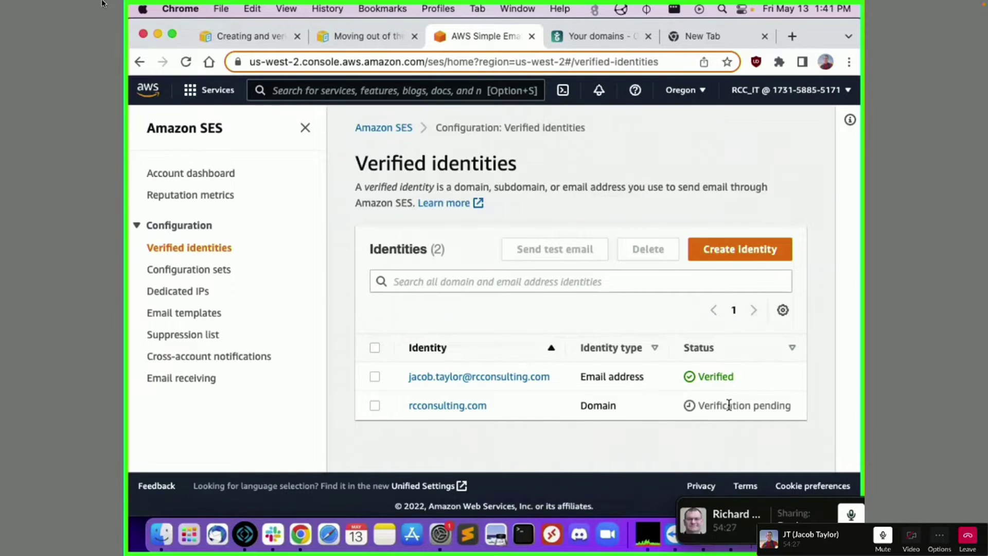
mouse_move(28, 1)
left_click(28, 20)
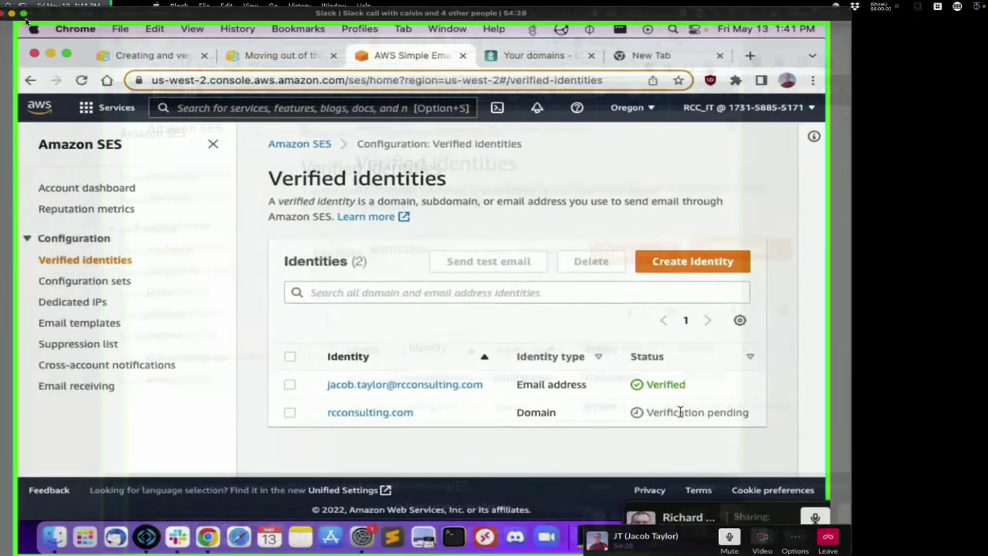
left_click(924, 353)
left_click(692, 324)
- Add an unindented 'Verified Identities - Domain or Email' line under DEMO#3 and shift the notes right
type("Veri")
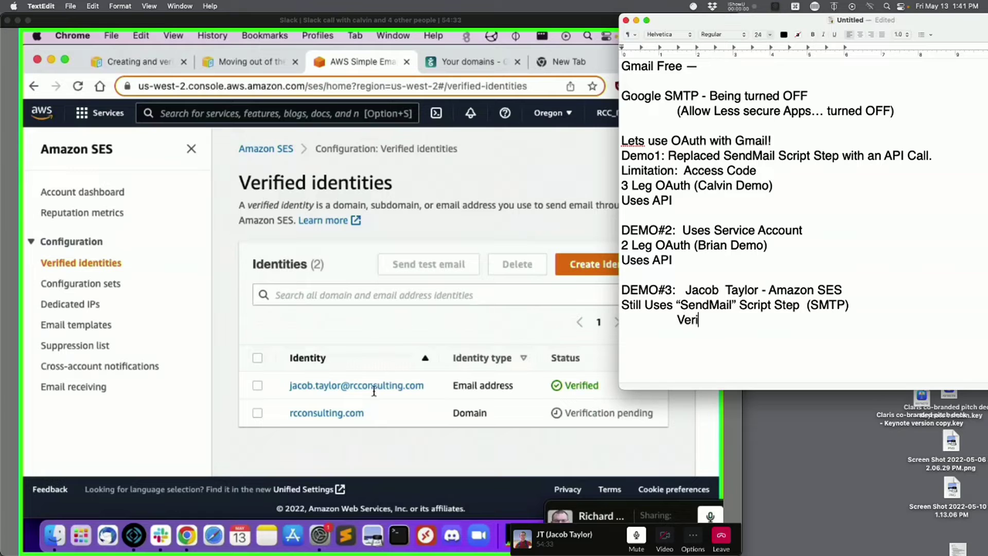
type("fied Identities")
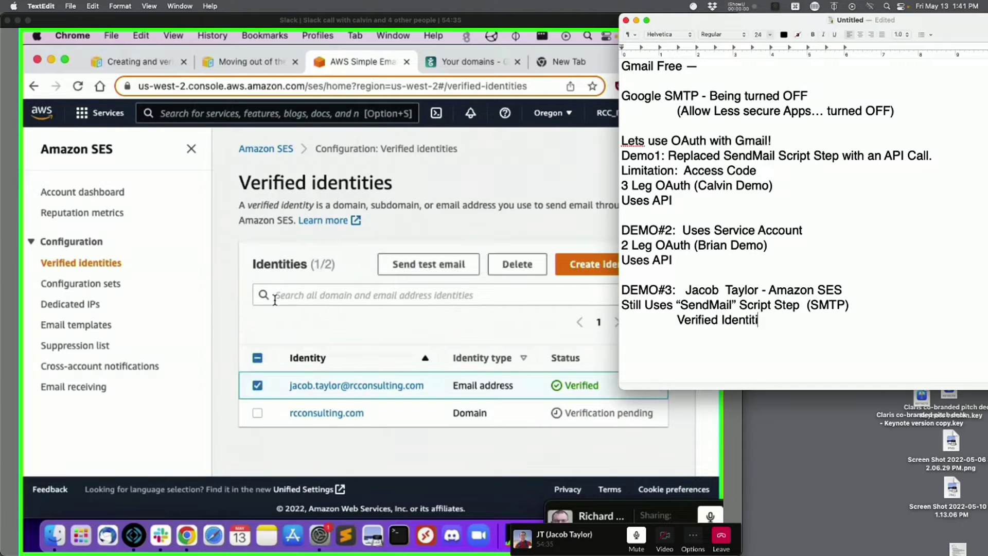
left_click(677, 322)
key("BackSpace")
key("BackSpace")
key("BackSpace")
key("BackSpace")
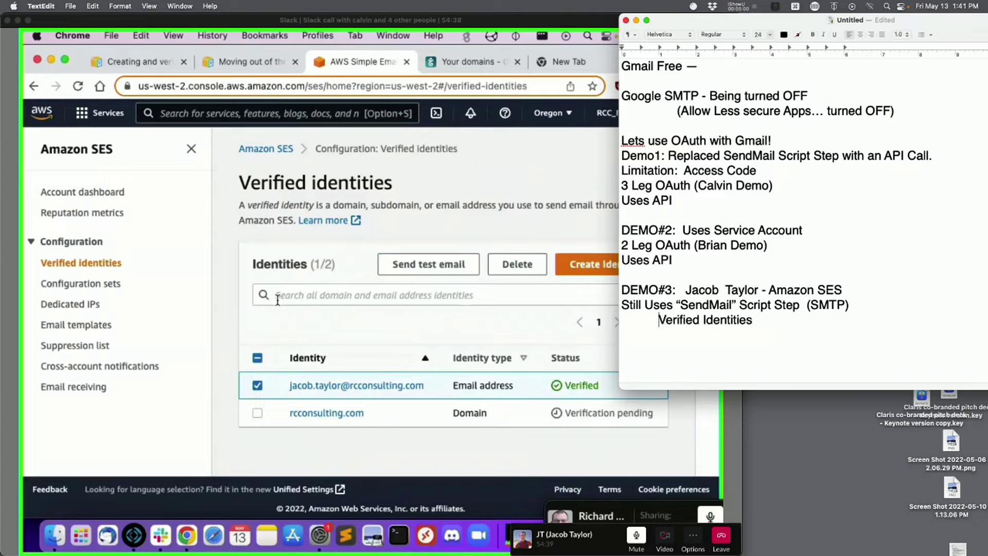
key("Return")
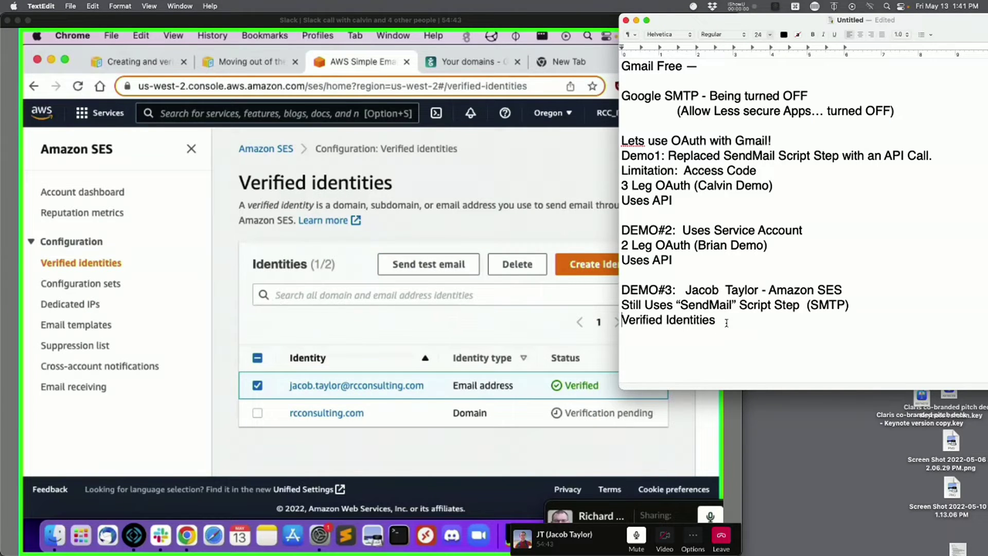
type("- For Person")
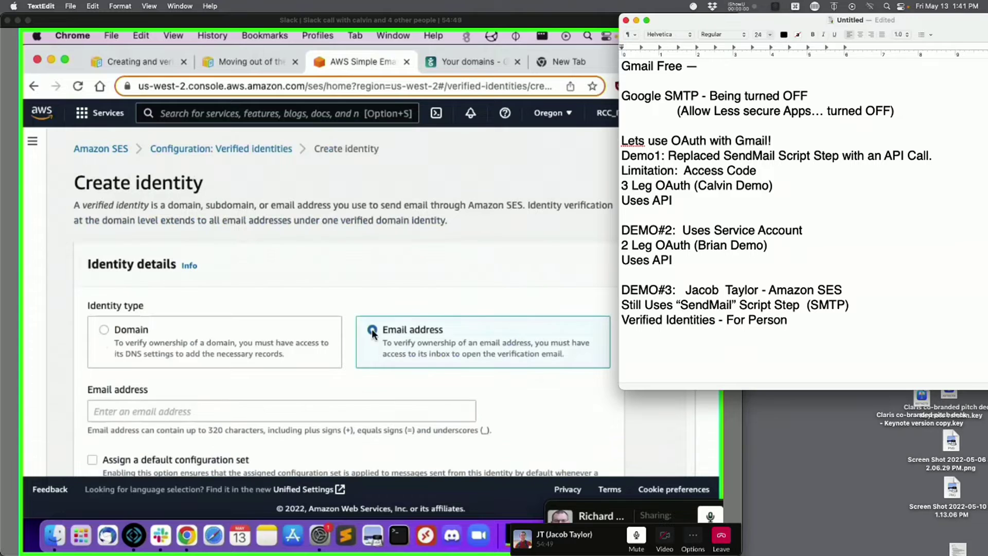
key("BackSpace")
key("BackSpace")
key("BackSpace")
key("BackSpace")
key("BackSpace")
key("BackSpace")
key("BackSpace")
key("BackSpace")
key("BackSpace")
key("BackSpace")
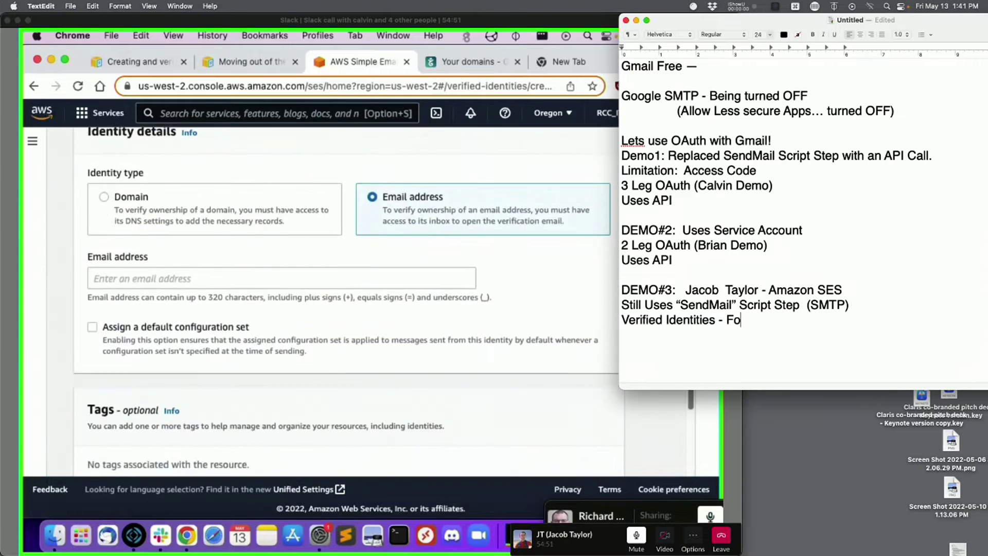
type("Domain")
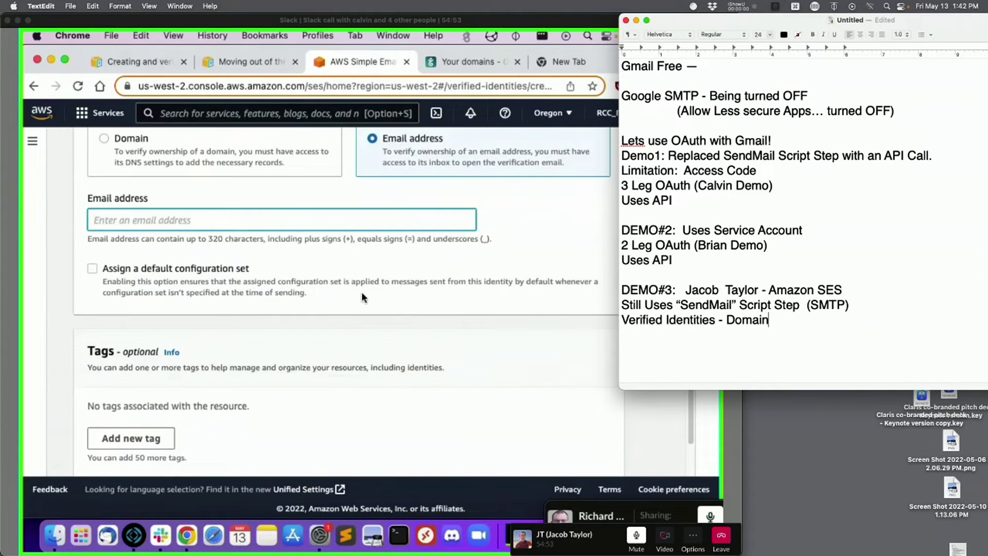
type(" or Email")
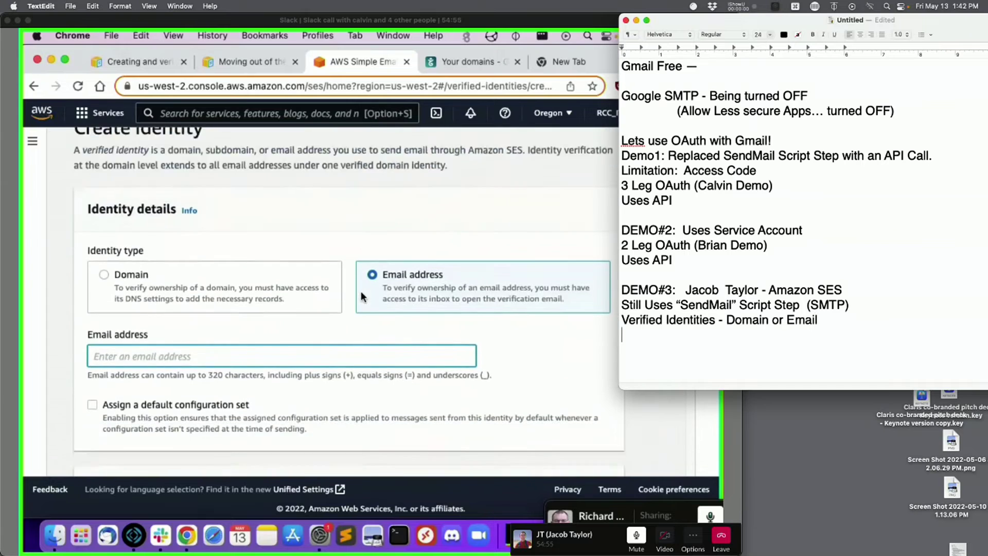
left_click_drag(747, 19, 843, 20)
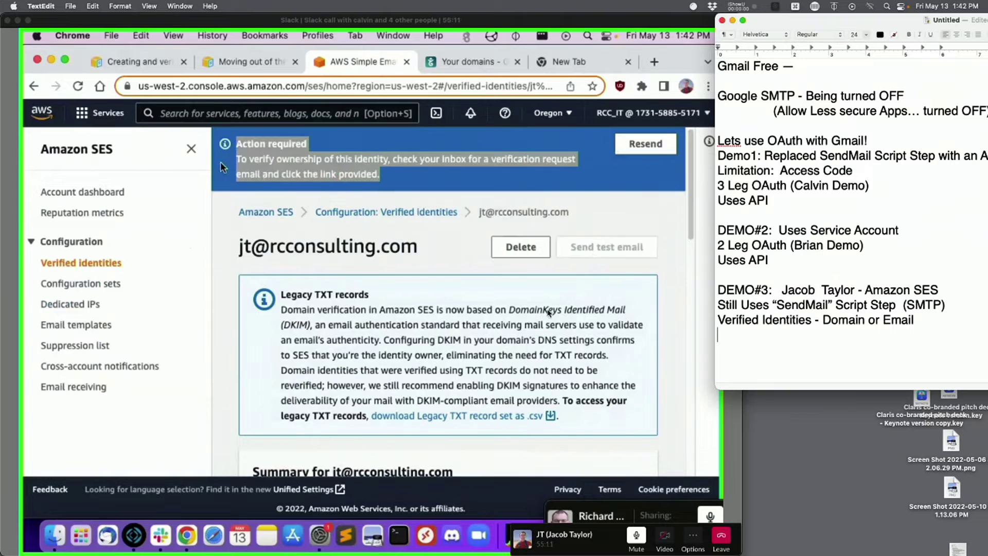
- Deselect the highlighted banner text on the Amazon SES page
left_click(301, 156)
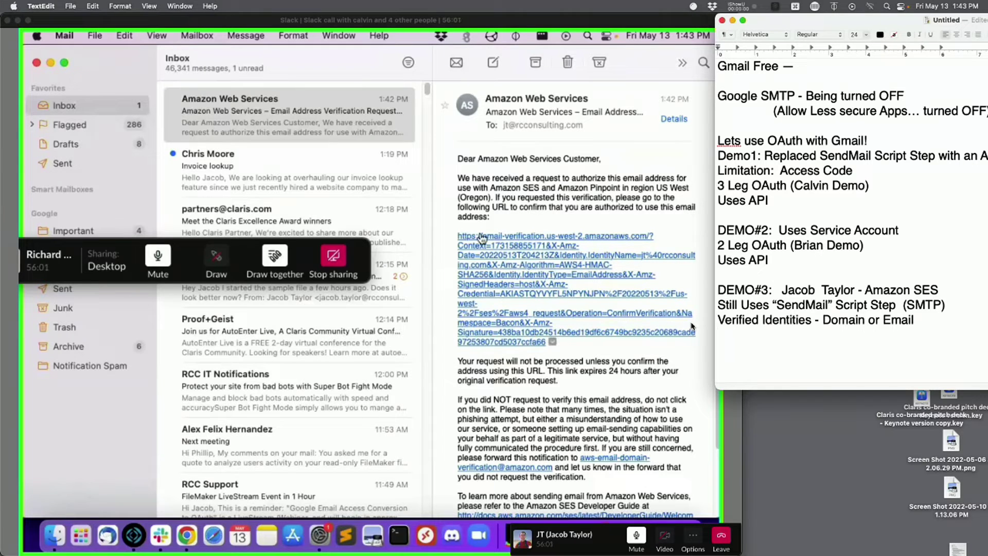
- Open the email's verification link, then return to the SES identity page to reload it
left_click(575, 234)
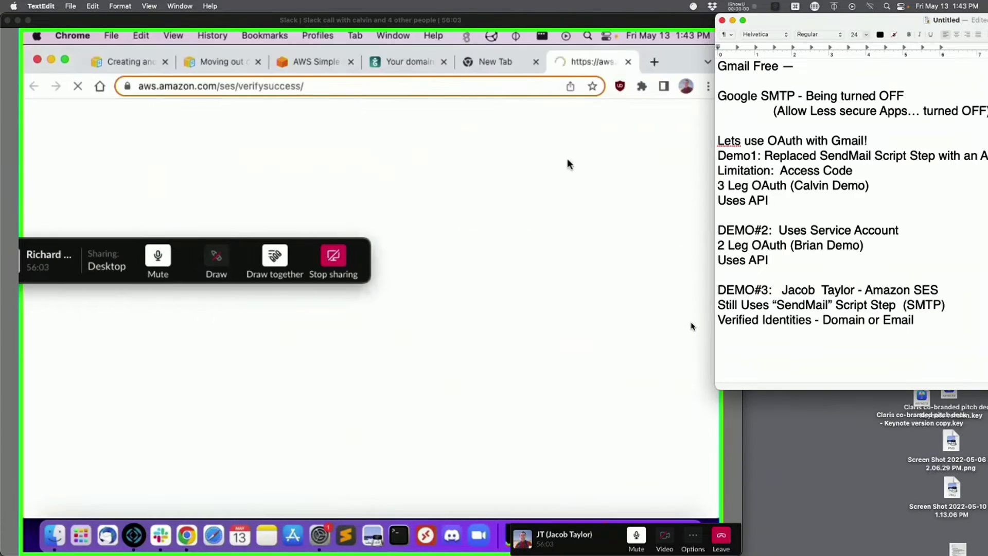
left_click_drag(102, 256, 437, 399)
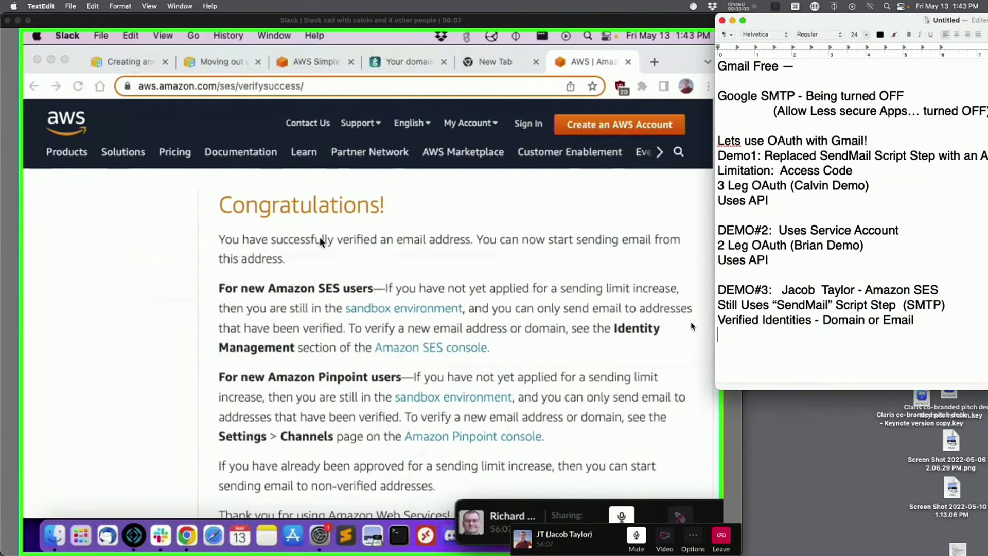
left_click(323, 59)
right_click(635, 212)
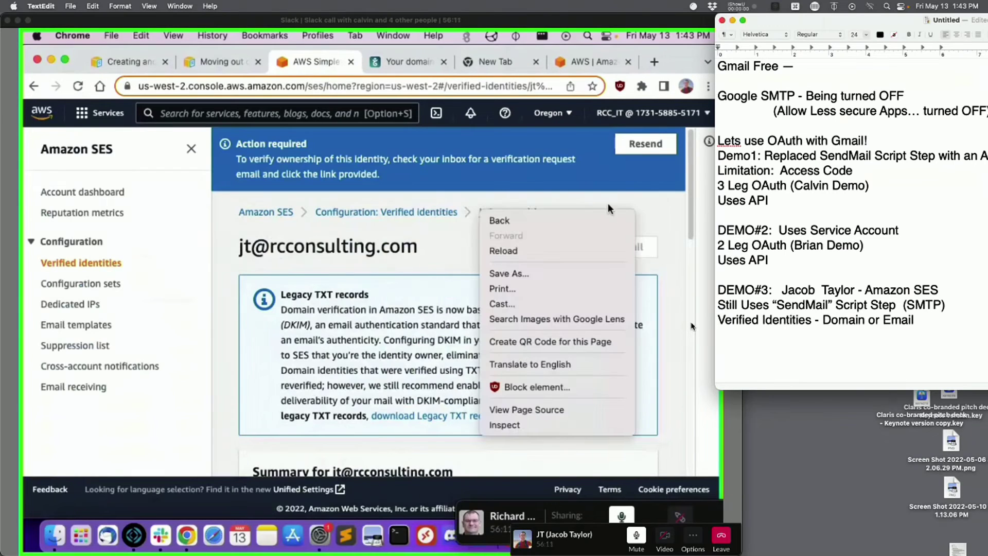
- Reload the identity page and confirm the new email address now shows as Verified
left_click(551, 250)
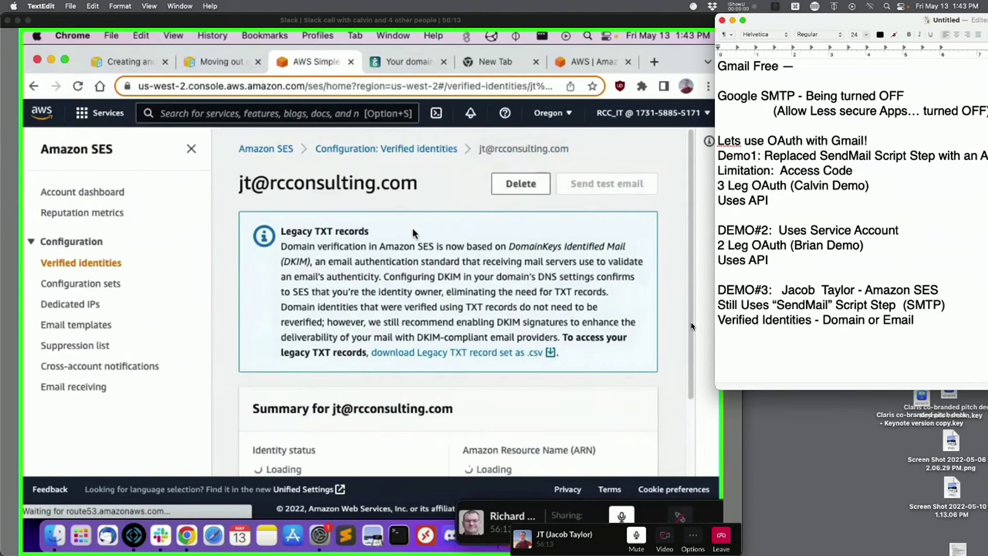
scroll(412, 226, "down", 5)
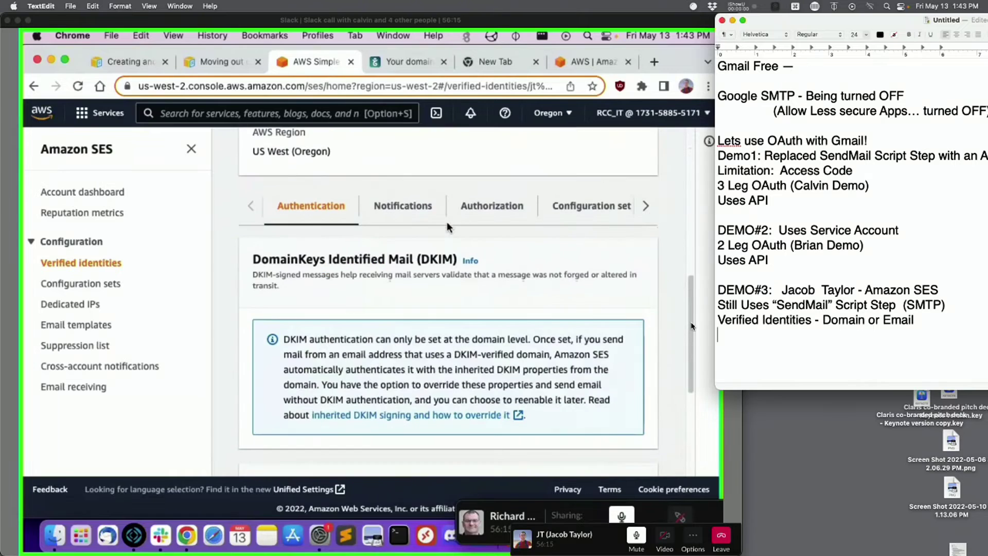
scroll(448, 224, "up", 10)
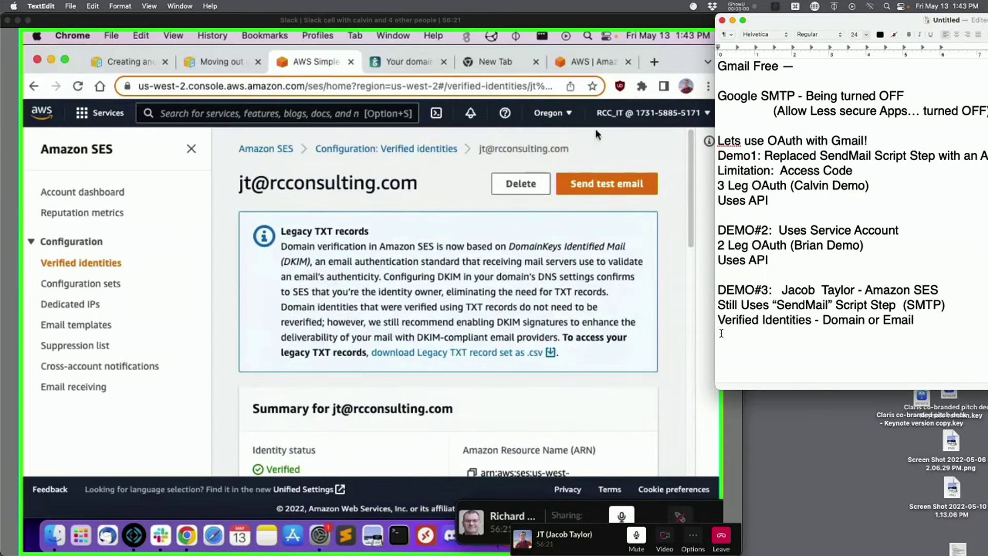
left_click(191, 148)
left_click_drag(696, 173, 681, 150)
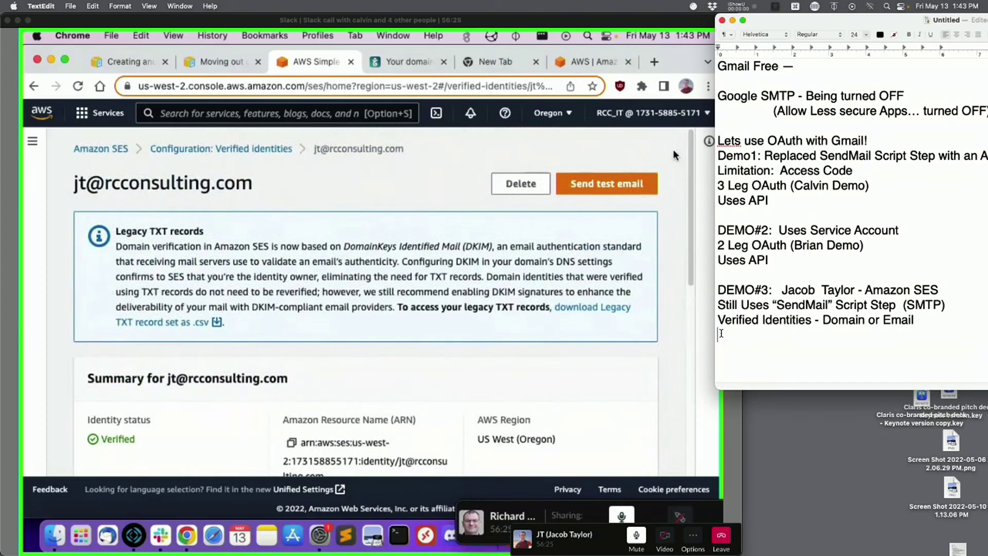
left_click_drag(74, 186, 277, 189)
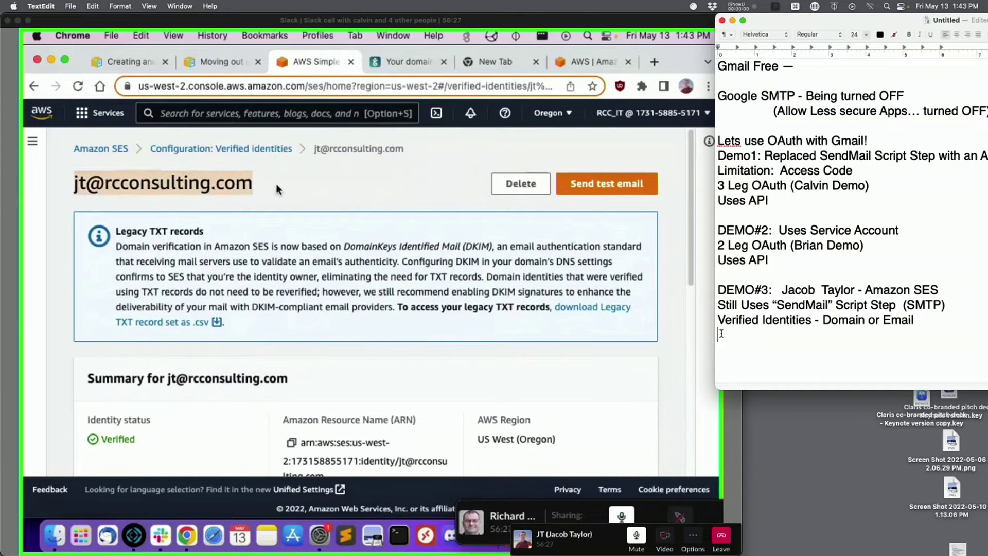
left_click(168, 175)
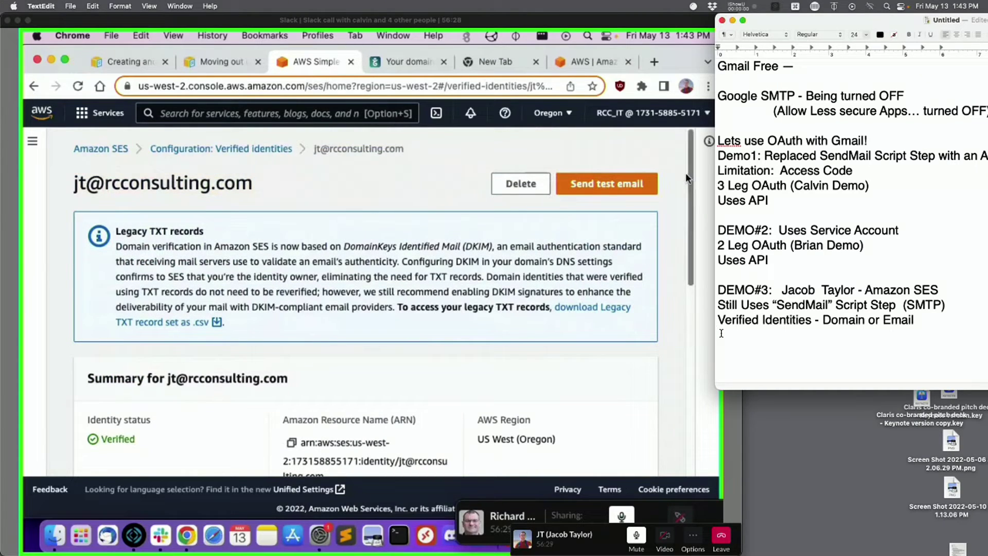
left_click_drag(688, 178, 695, 279)
- Review the identity's authorization policies, notification settings and DKIM authentication details
left_click(303, 309)
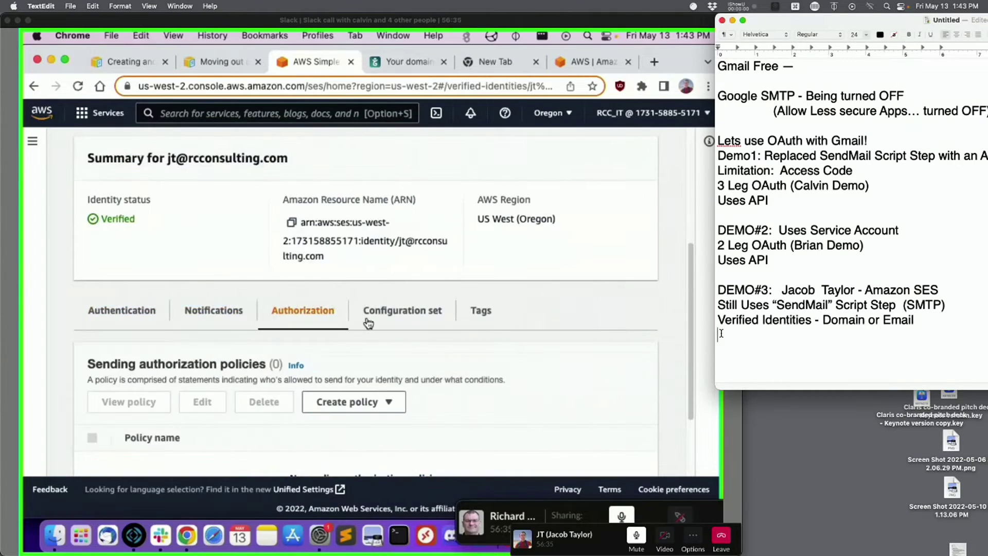
scroll(480, 319, "down", 1)
scroll(480, 320, "down", 2)
left_click(212, 243)
left_click(96, 243)
scroll(269, 261, "up", 6)
- Check the new address in Verified identities, then go to the SES Account dashboard
left_click(184, 149)
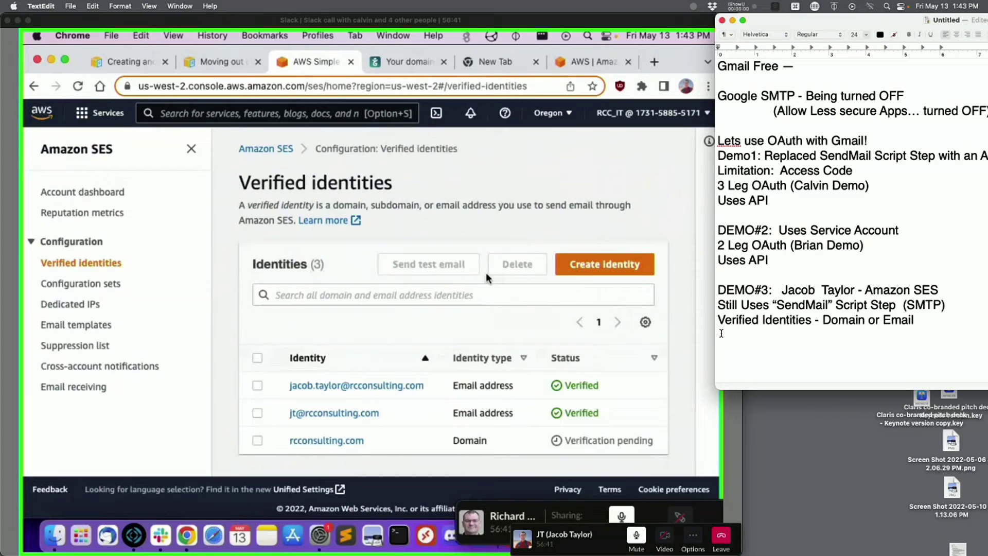
left_click(331, 417)
scroll(455, 276, "down", 7)
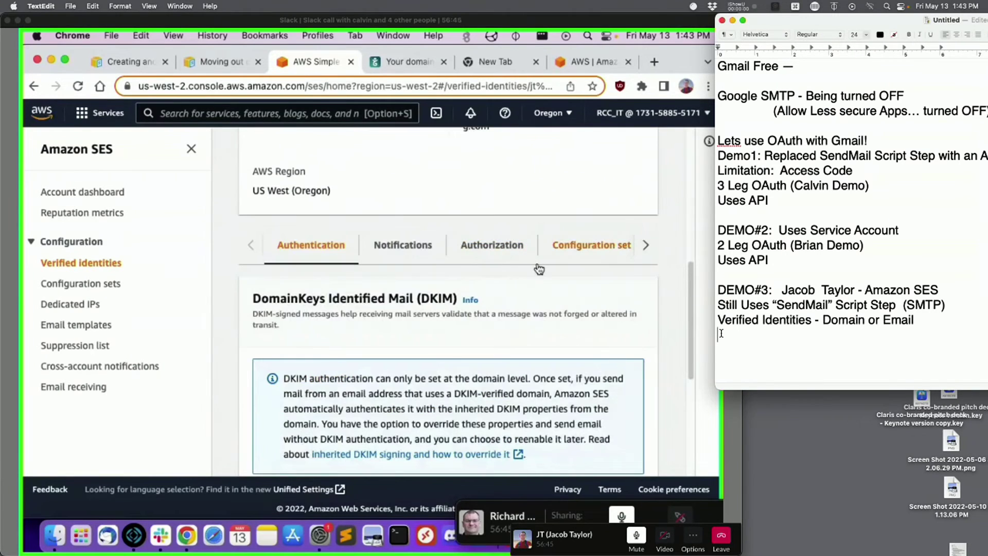
left_click_drag(689, 279, 697, 229)
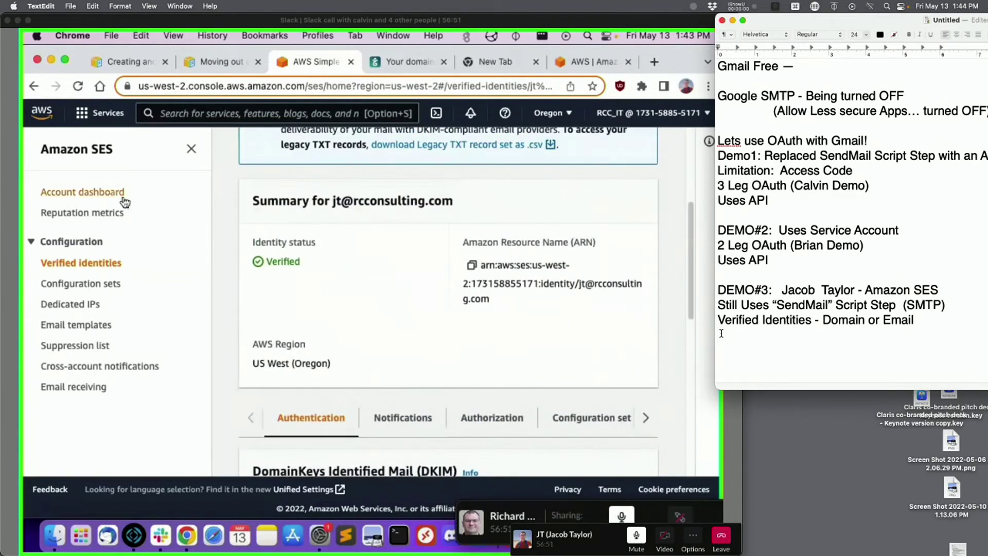
left_click(90, 193)
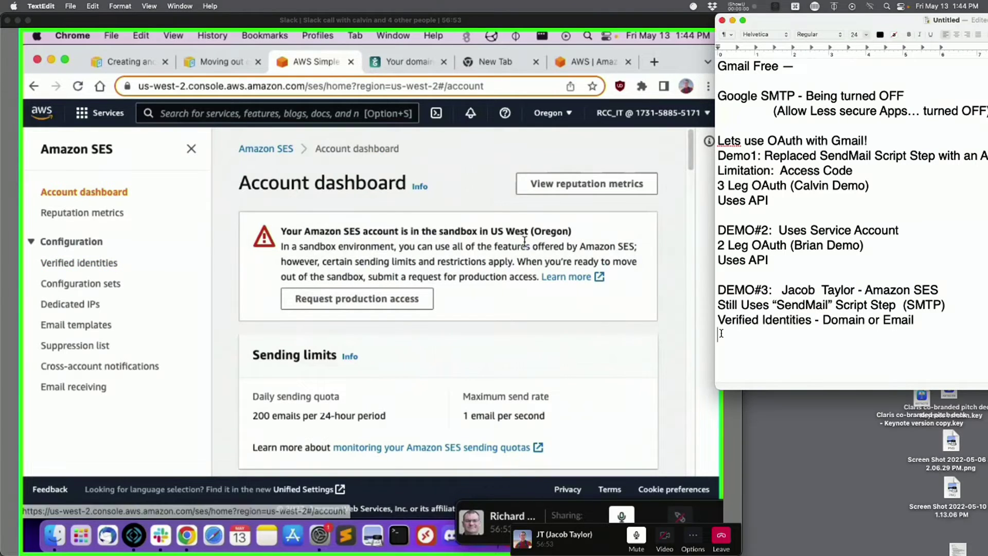
mouse_move(694, 155)
left_mouse_down()
mouse_move(695, 230)
mouse_move(696, 199)
left_mouse_up()
scroll(697, 199, "up", 5)
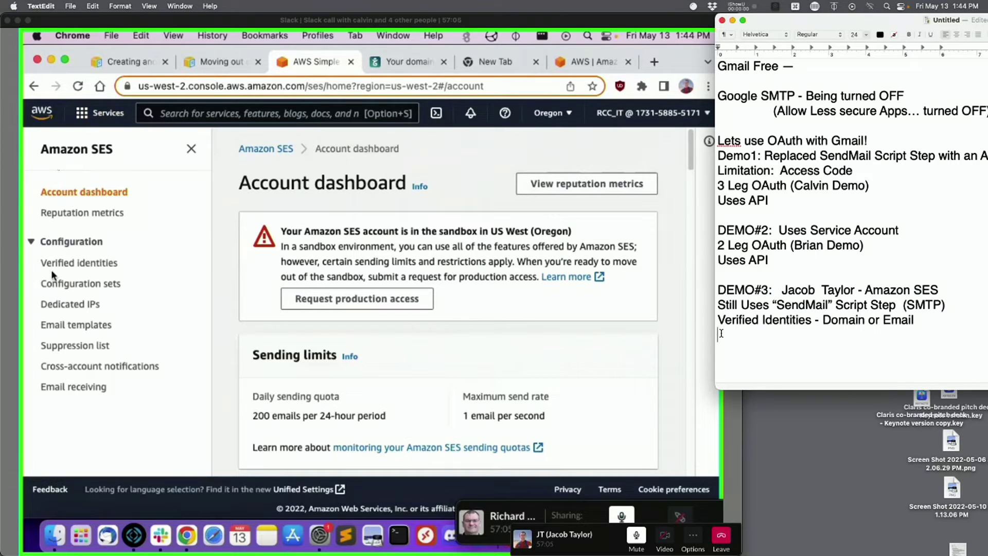
left_click(82, 263)
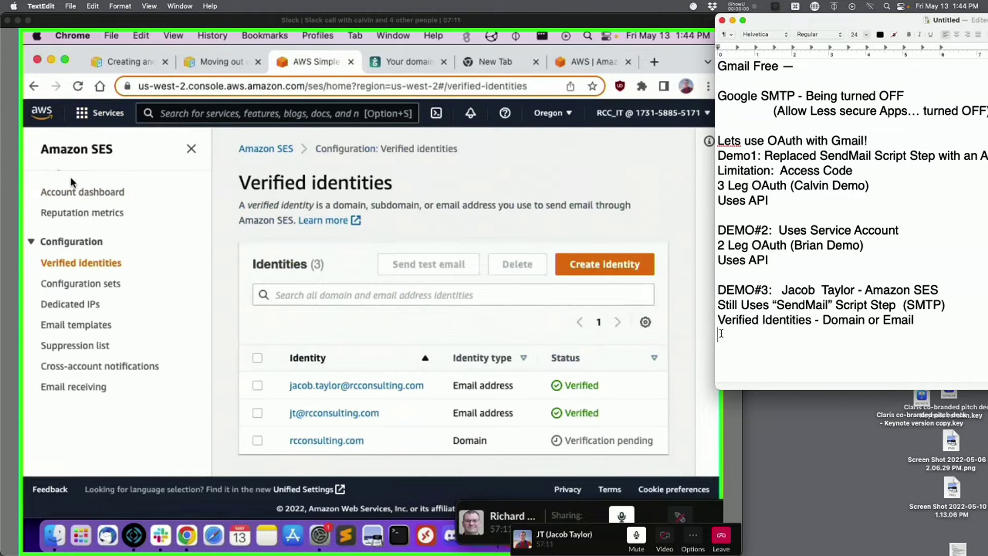
left_click(100, 192)
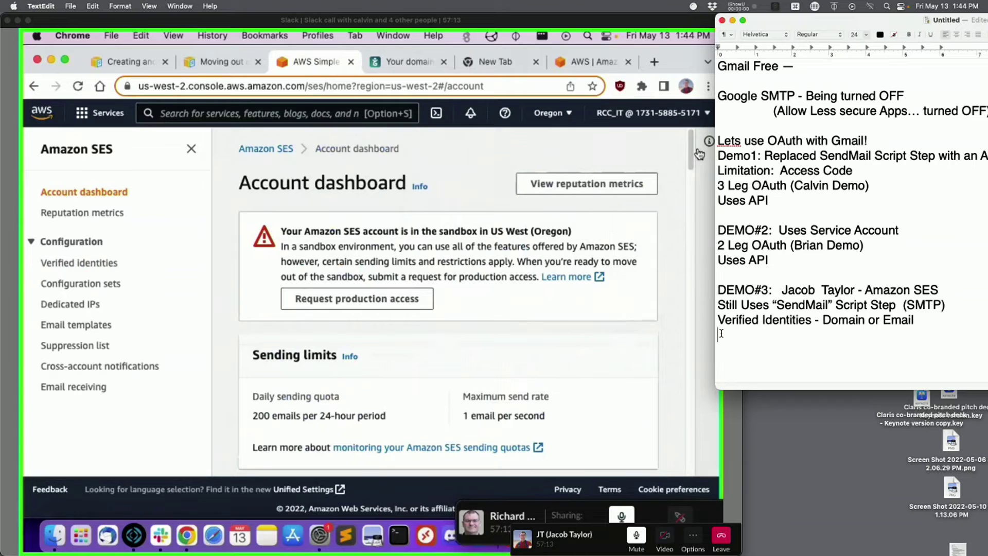
left_click_drag(298, 231, 538, 231)
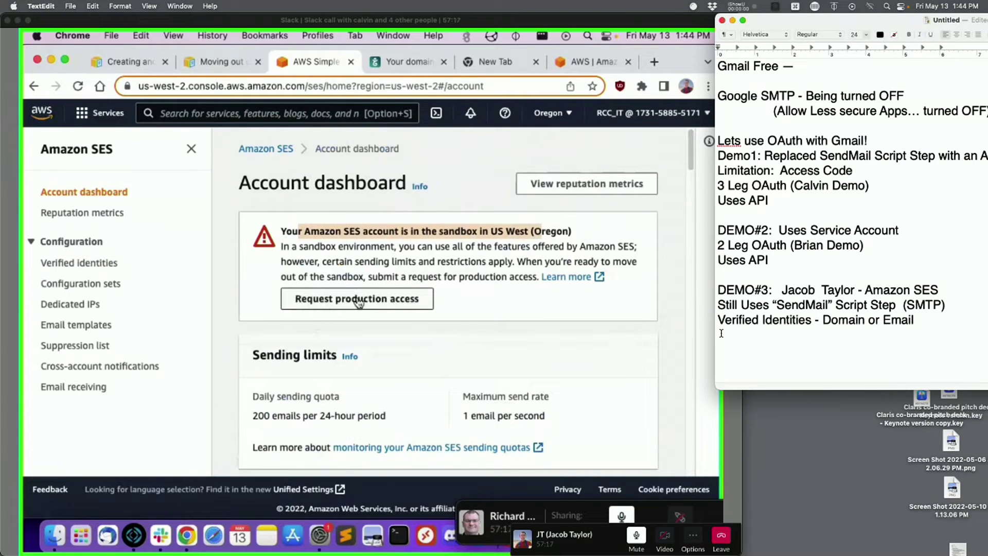
left_click(400, 272)
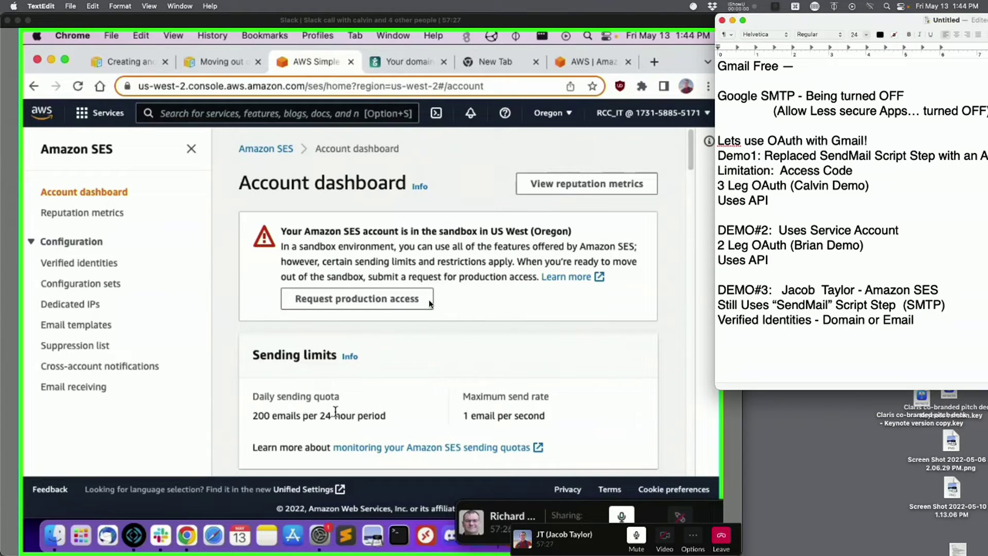
left_click_drag(257, 416, 431, 423)
left_click(329, 413)
scroll(690, 188, "down", 4)
mouse_move(690, 188)
left_mouse_down()
mouse_move(690, 203)
mouse_move(691, 168)
left_mouse_up()
scroll(400, 315, "up", 2)
left_click_drag(335, 230, 516, 230)
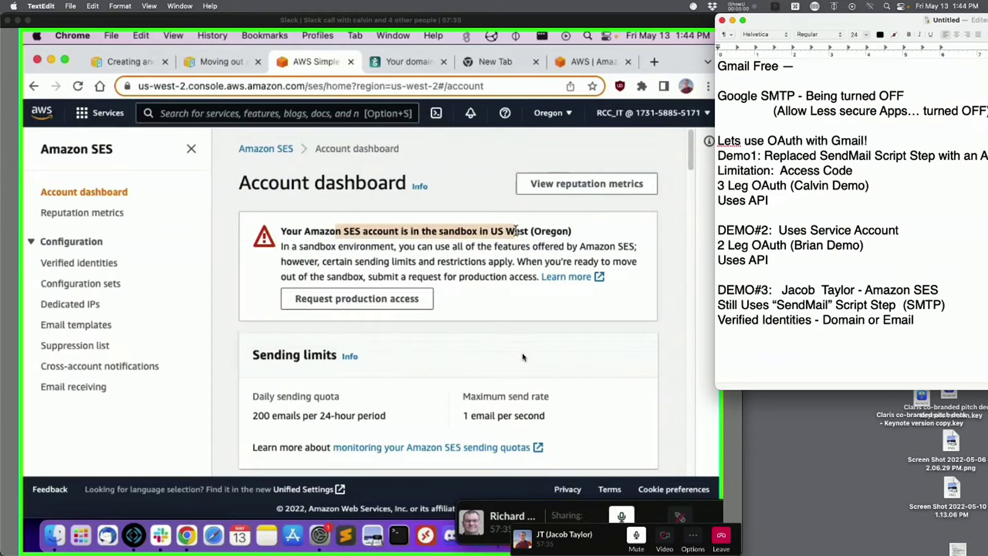
left_click(497, 230)
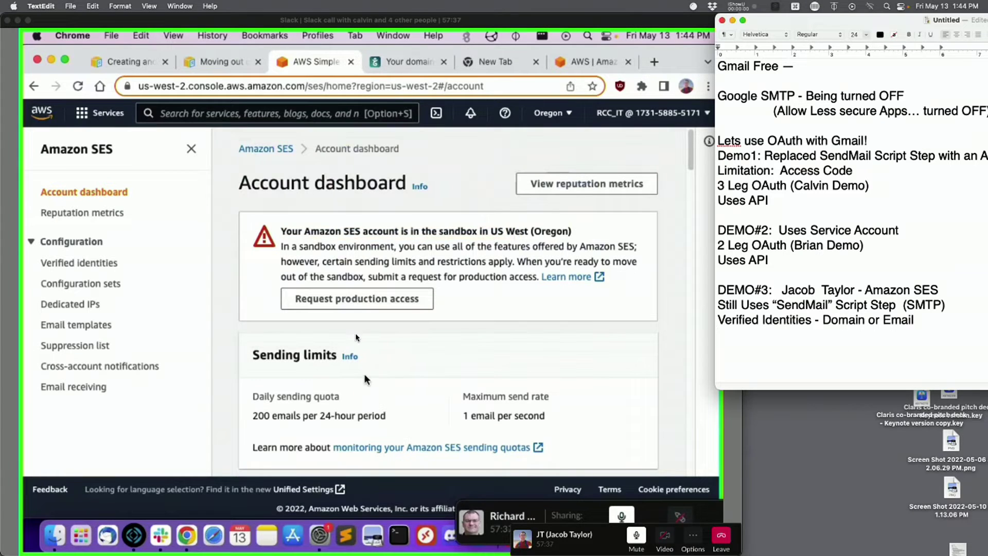
left_click_drag(685, 142, 688, 157)
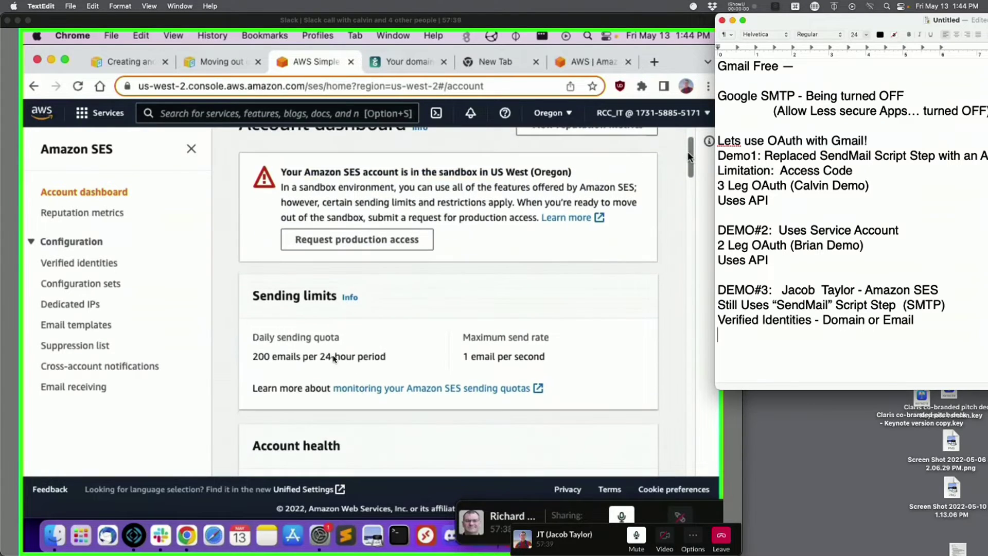
left_click(278, 280)
mouse_move(277, 280)
left_mouse_down()
mouse_move(205, 315)
mouse_move(256, 404)
left_mouse_up()
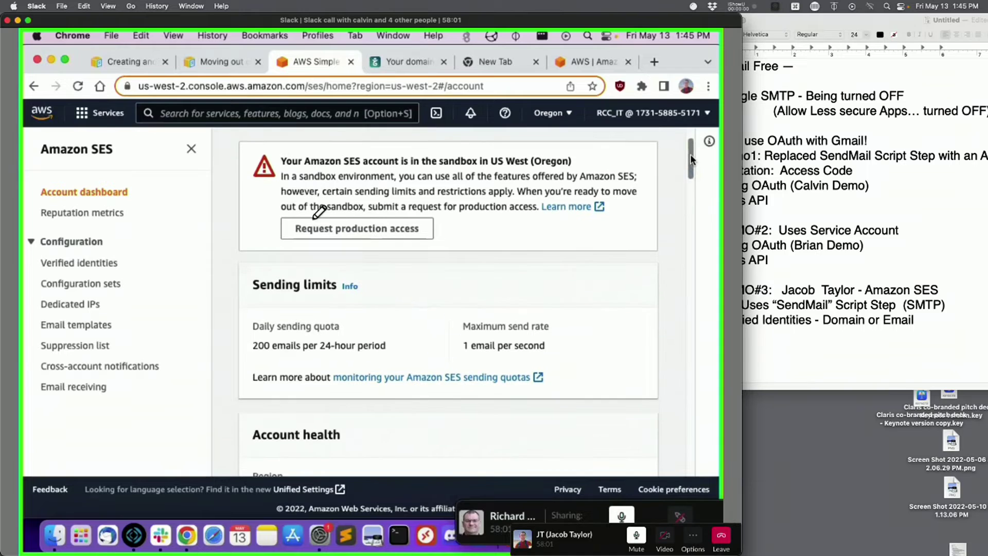
- Look over the dashboard's SMTP settings and Sends chart, then bring up the FileMaker SES demo
left_click_drag(268, 25, 491, 25)
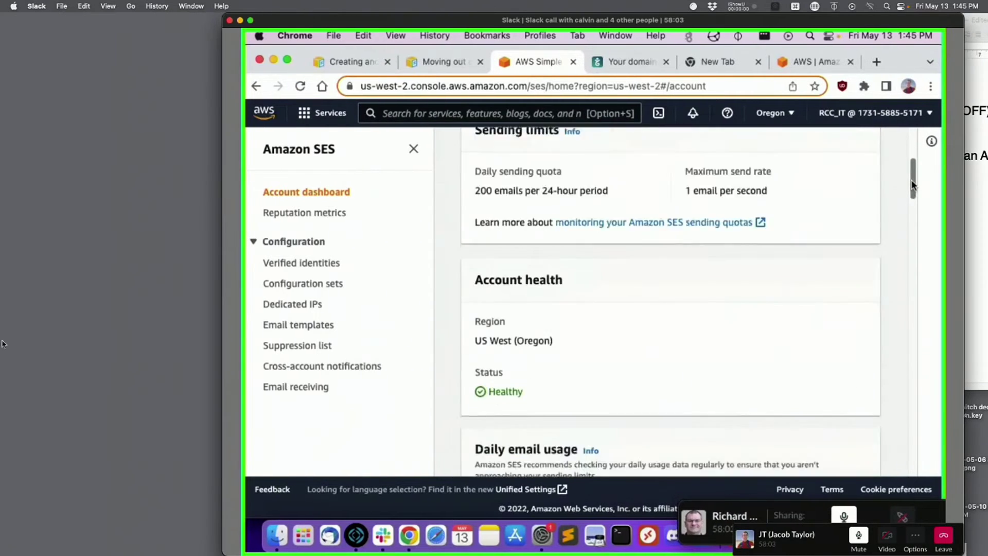
mouse_move(1, 308)
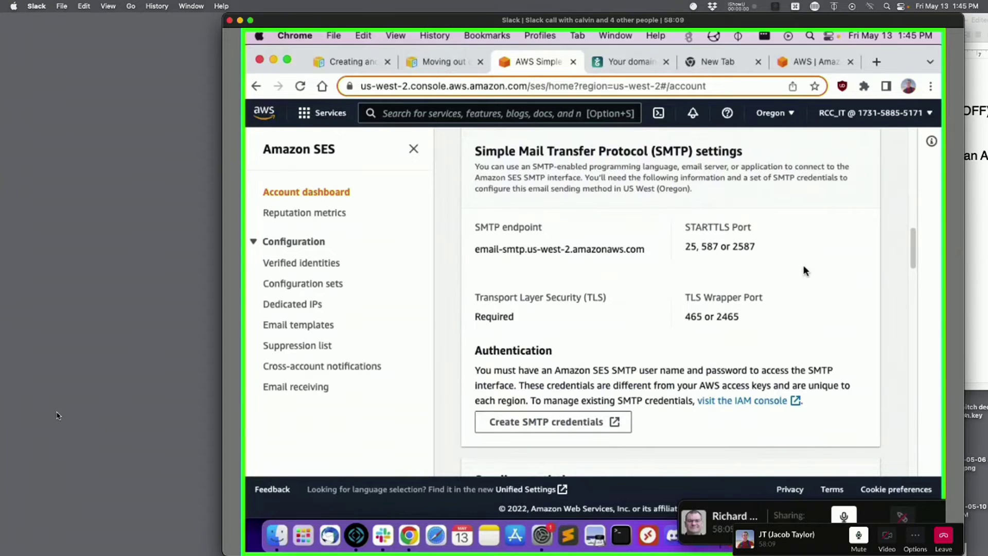
mouse_move(1, 407)
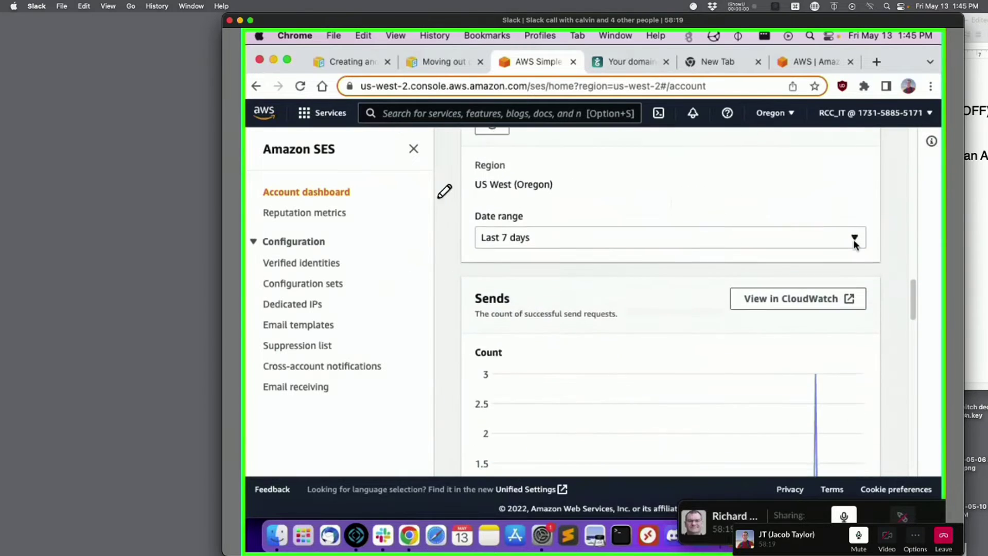
left_click_drag(360, 189, 426, 252)
left_click_drag(444, 198, 365, 274)
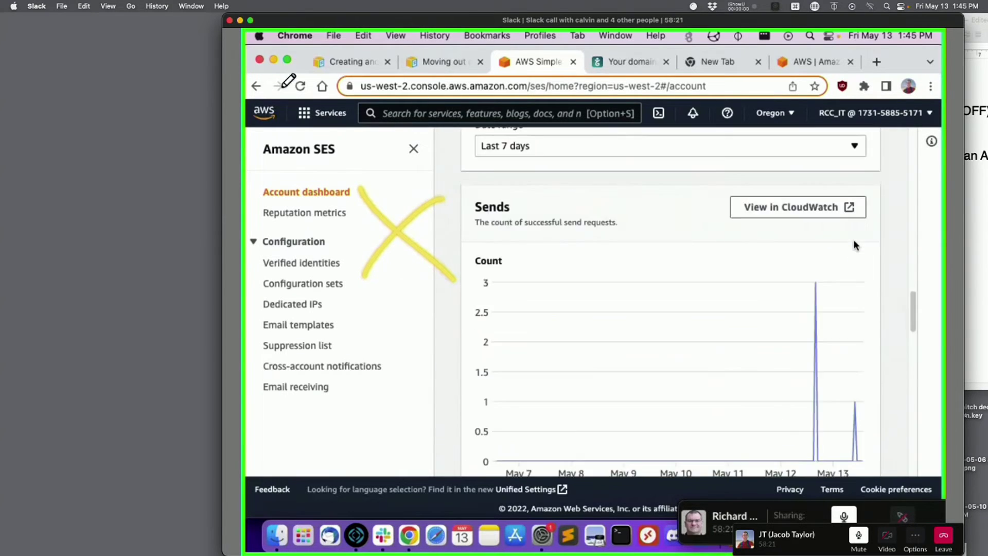
left_click_drag(361, 21, 274, 21)
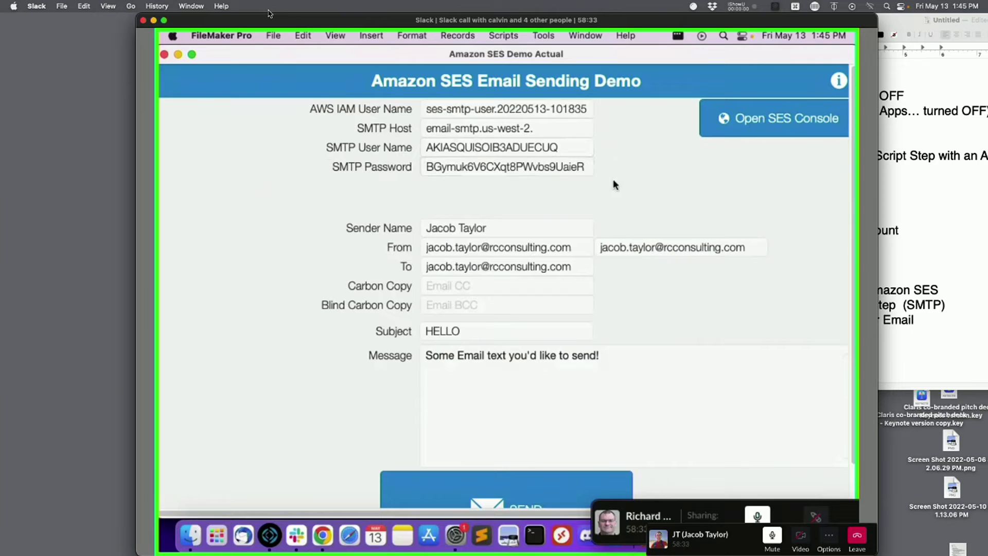
- Check the demo's AWS IAM User Name field, then return to Chrome's SES SMTP settings
left_click(529, 109)
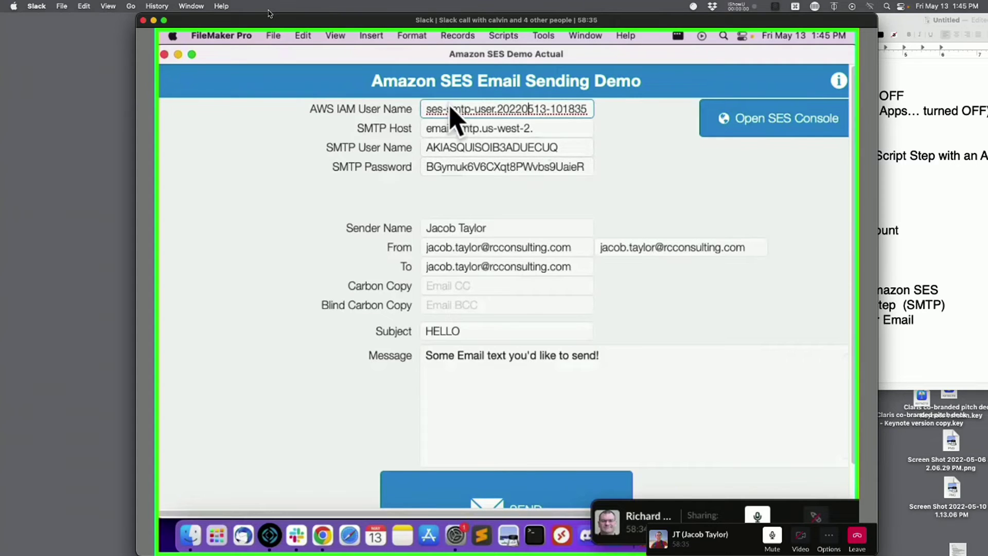
left_click(622, 116)
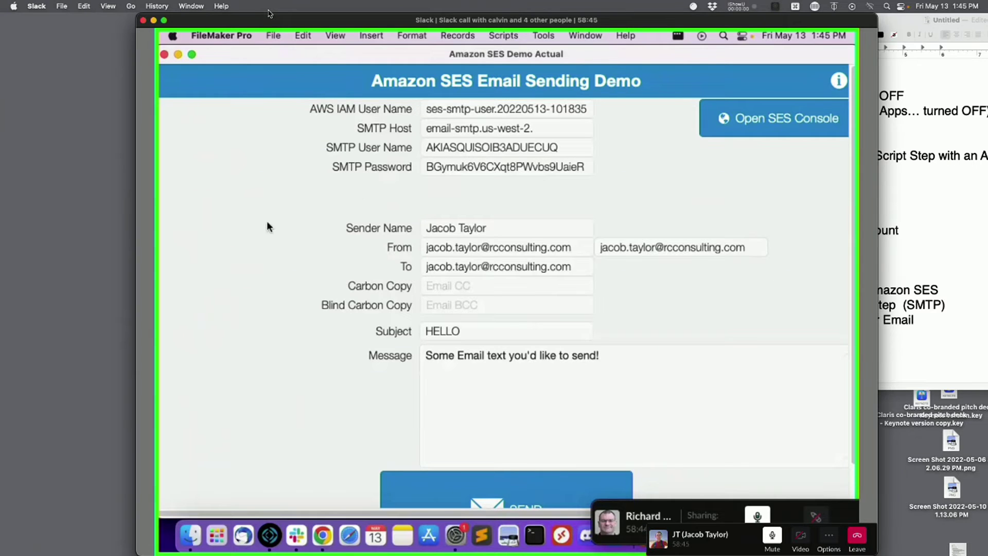
left_click_drag(257, 21, 125, 4)
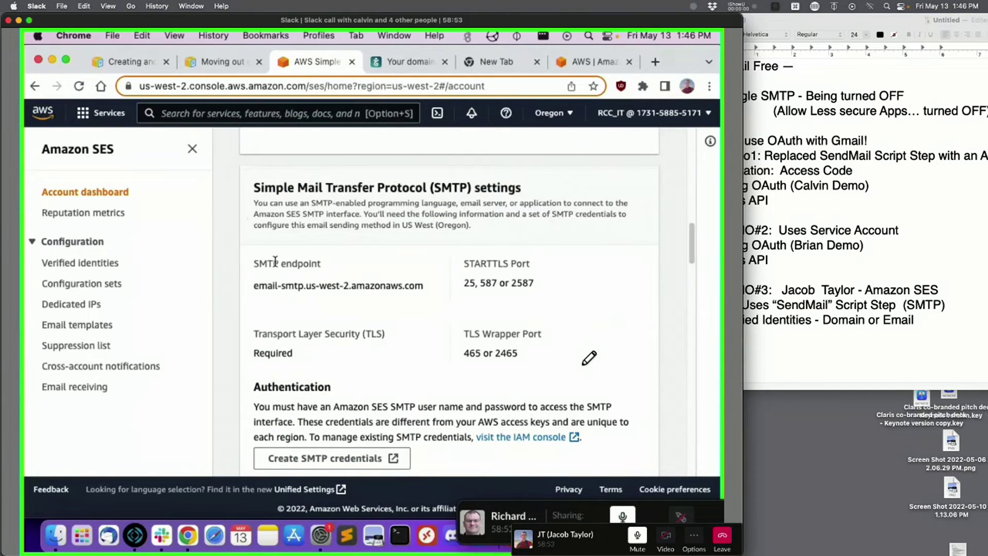
left_click_drag(252, 286, 425, 288)
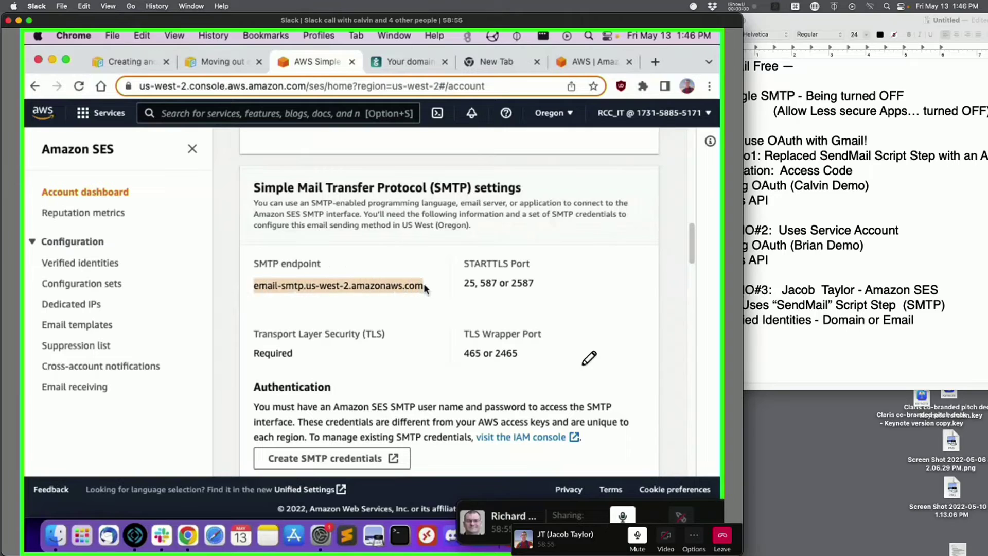
left_click(455, 295)
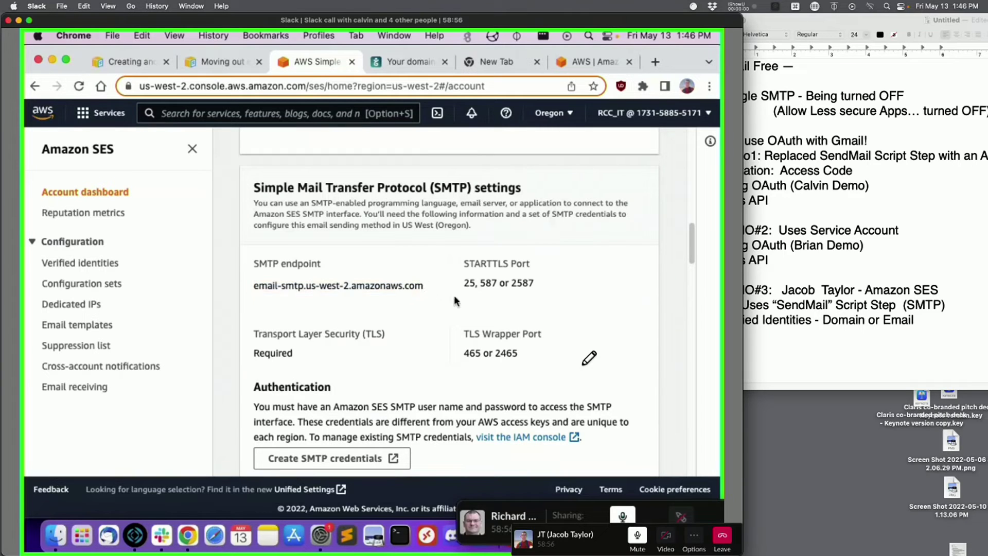
double_click(488, 283)
left_click(364, 338)
left_click_drag(691, 230, 690, 242)
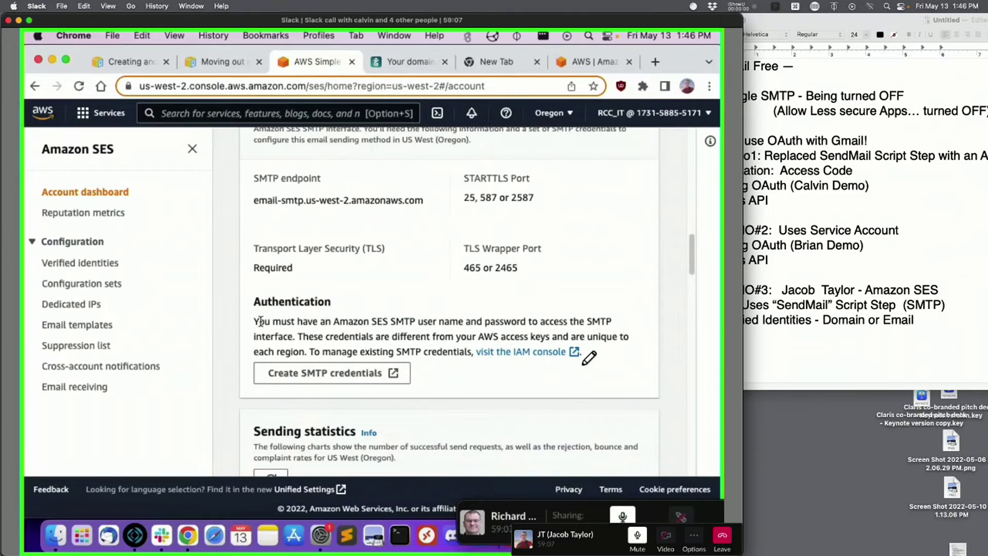
left_click_drag(254, 321, 407, 344)
left_click(416, 348)
left_click_drag(252, 305, 371, 307)
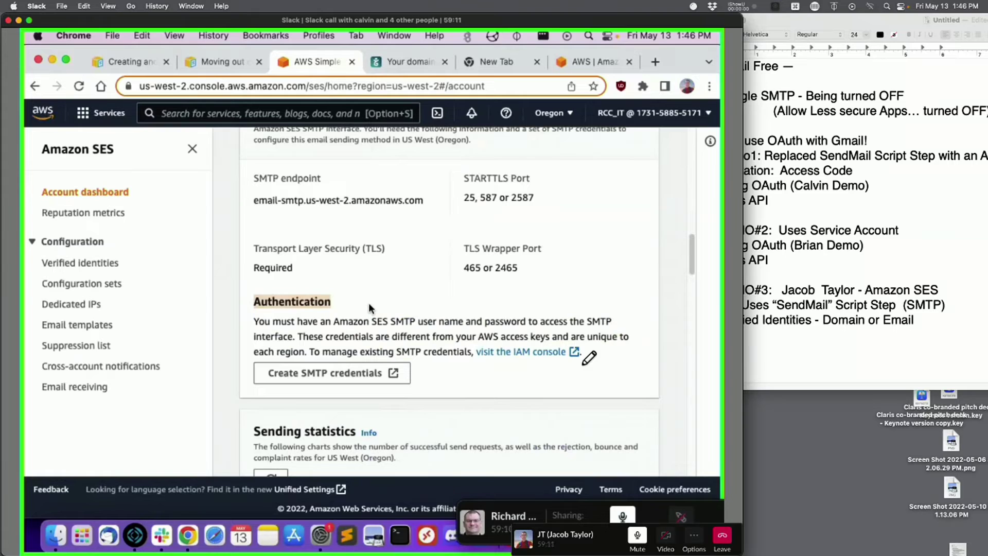
left_click(318, 341)
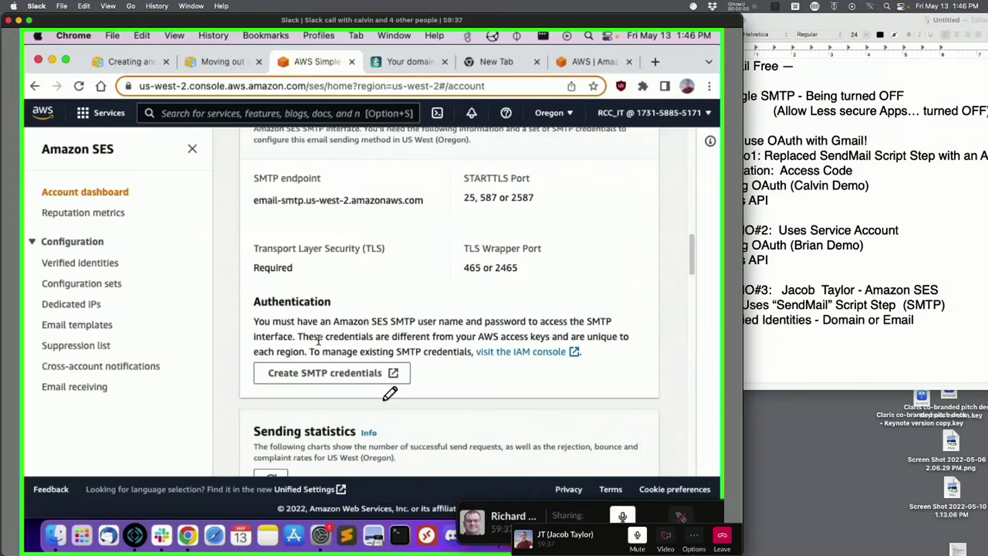
- Create an SMTP IAM user with the default user name and reveal its SMTP security credentials
left_click(338, 374)
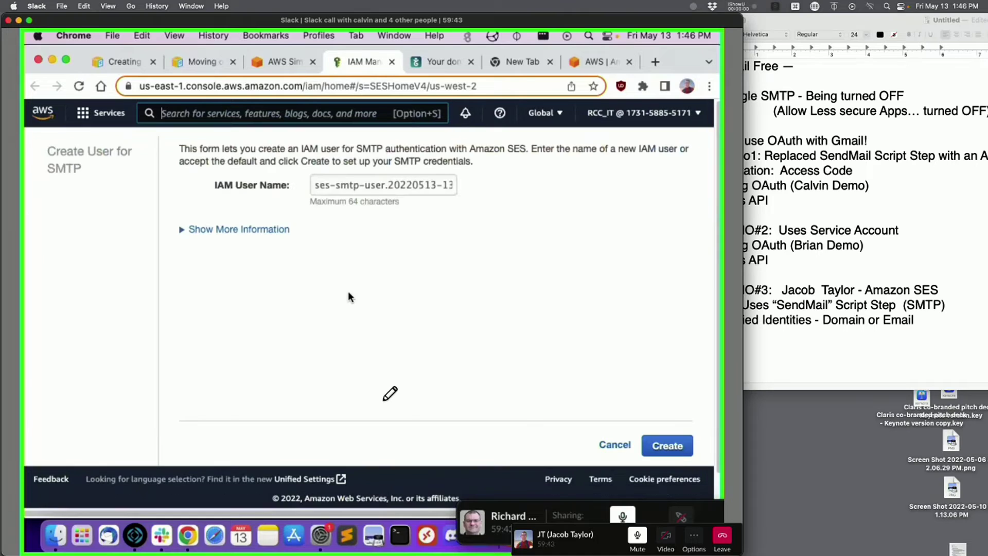
left_click_drag(326, 186, 497, 190)
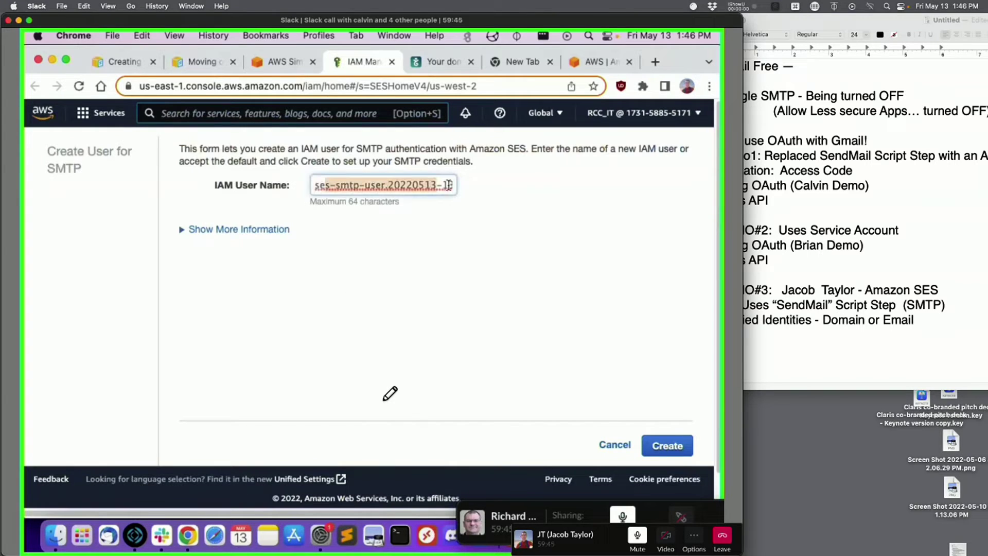
left_click(497, 190)
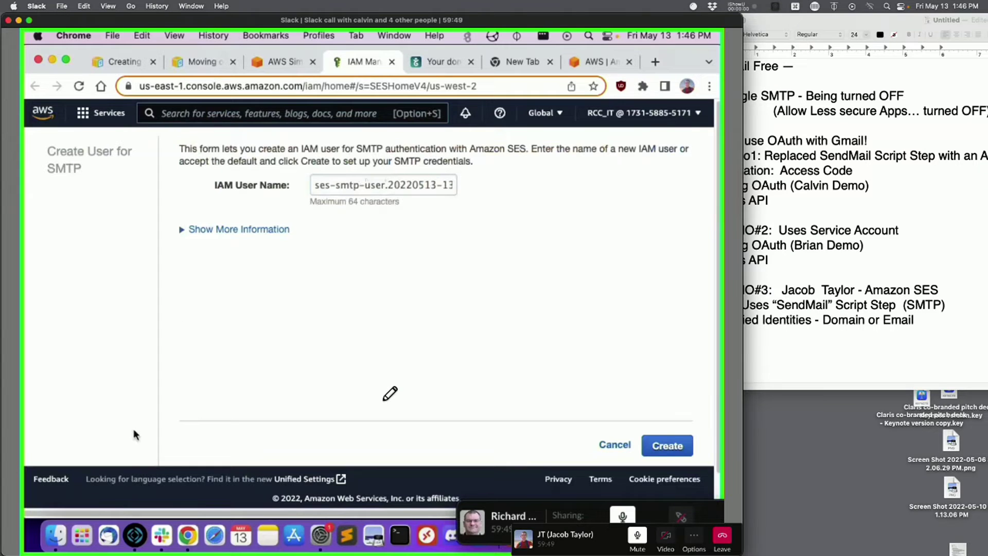
left_click(135, 535)
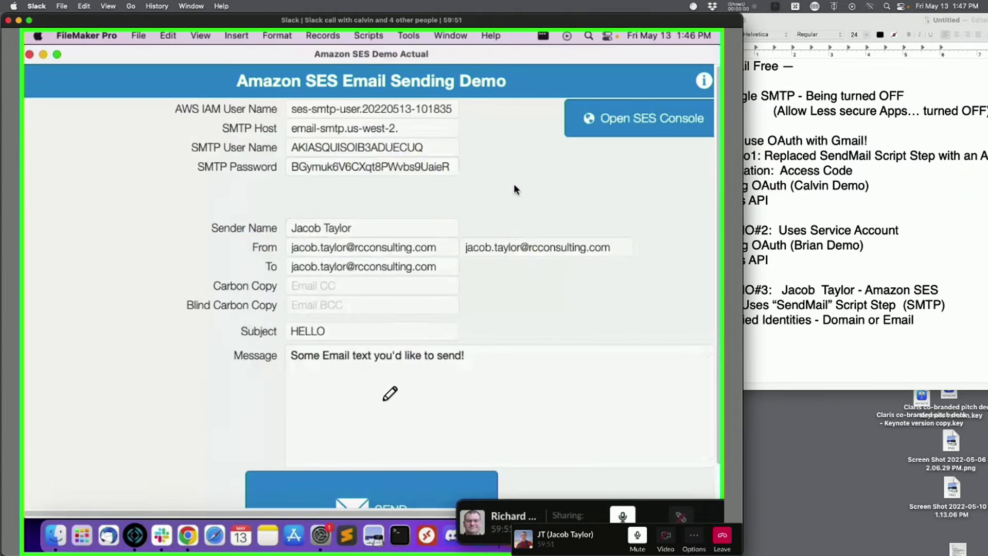
key("super+Tab")
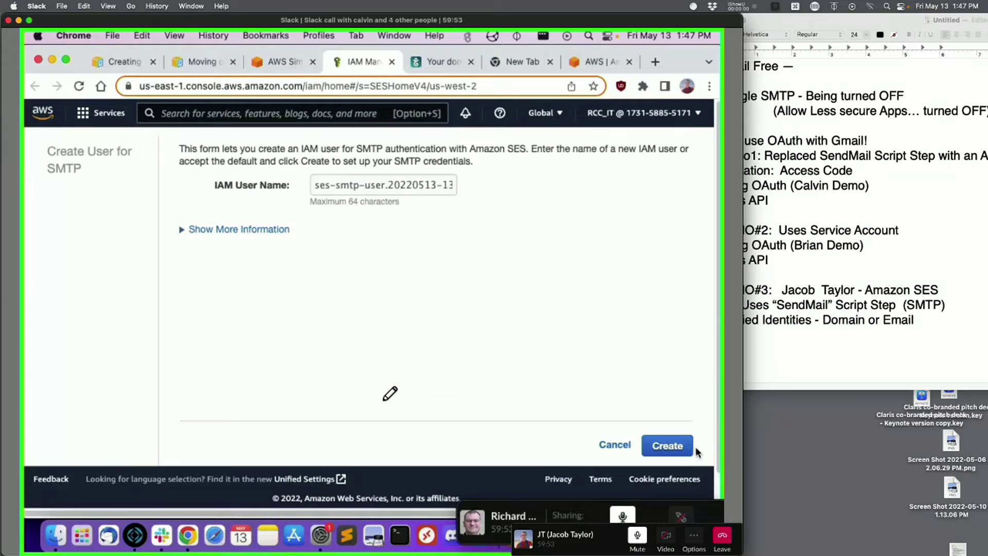
left_click(202, 231)
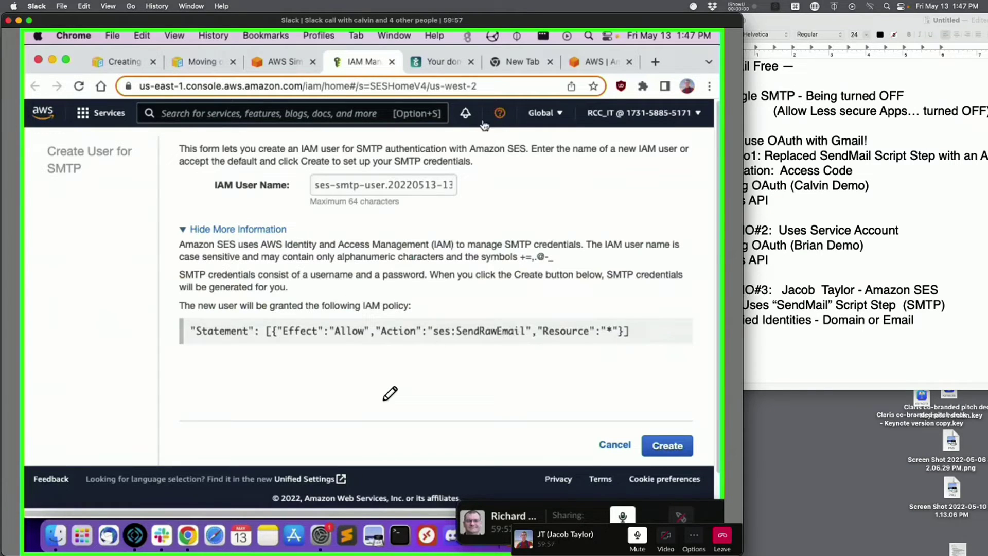
left_click(226, 231)
left_click(669, 444)
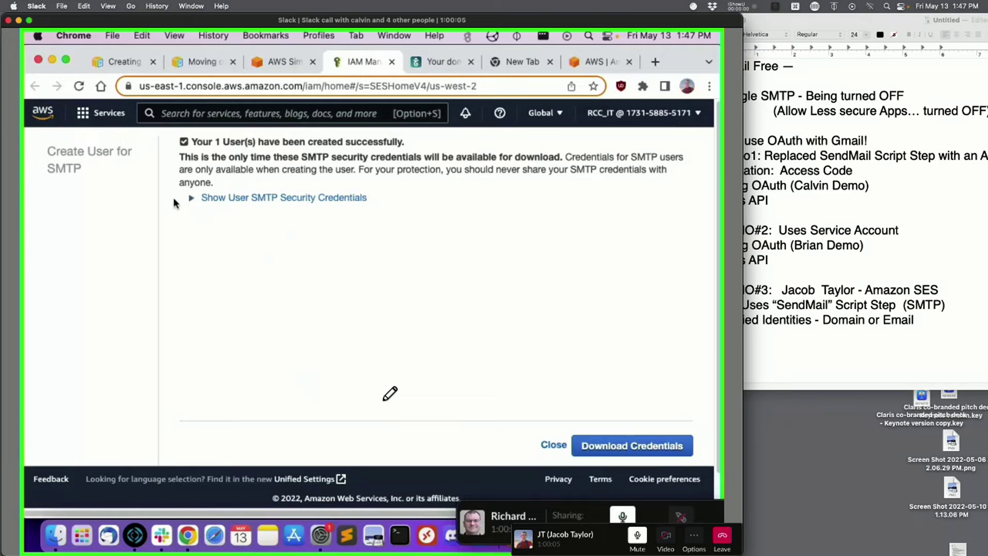
left_click(240, 200)
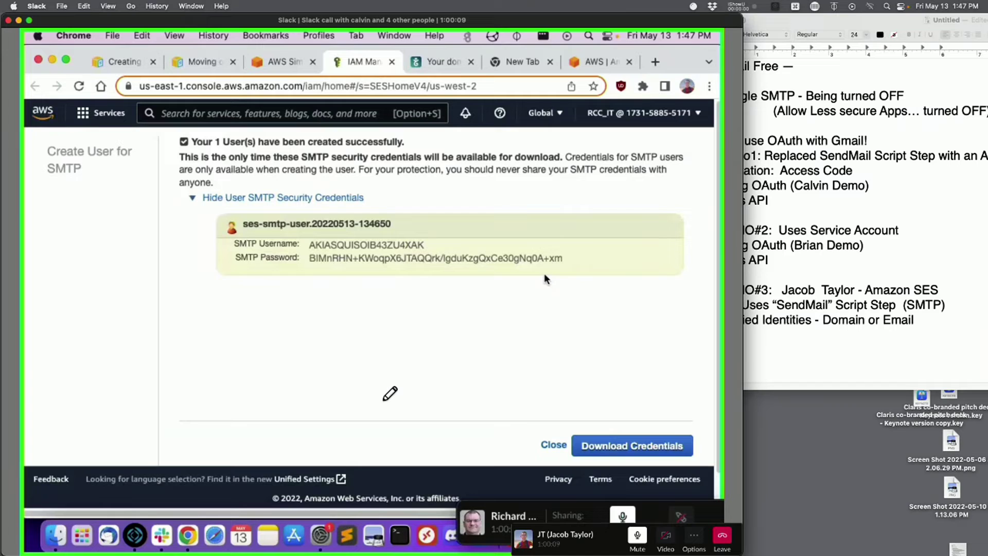
key("super+Tab")
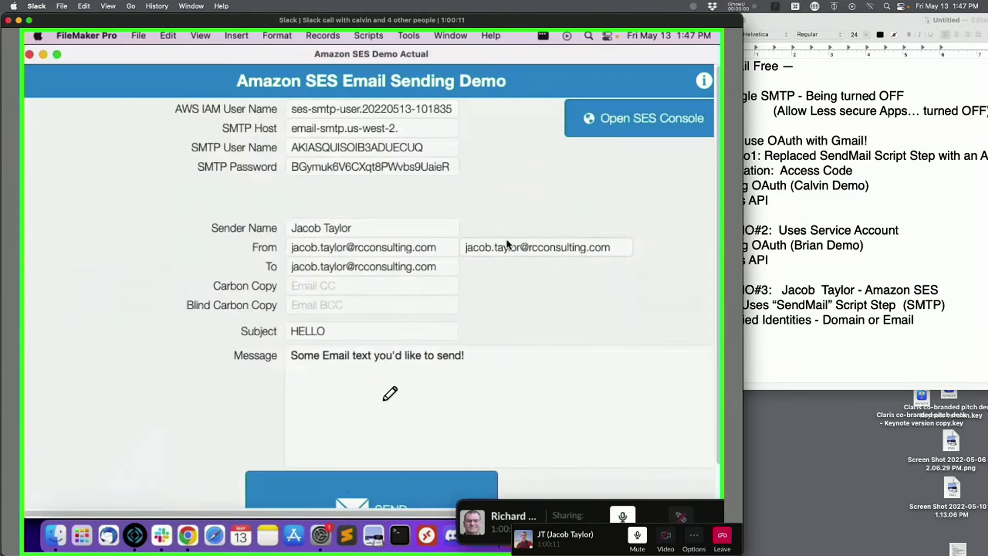
- Erase the old SMTP user name and password from the demo form
left_click(335, 128)
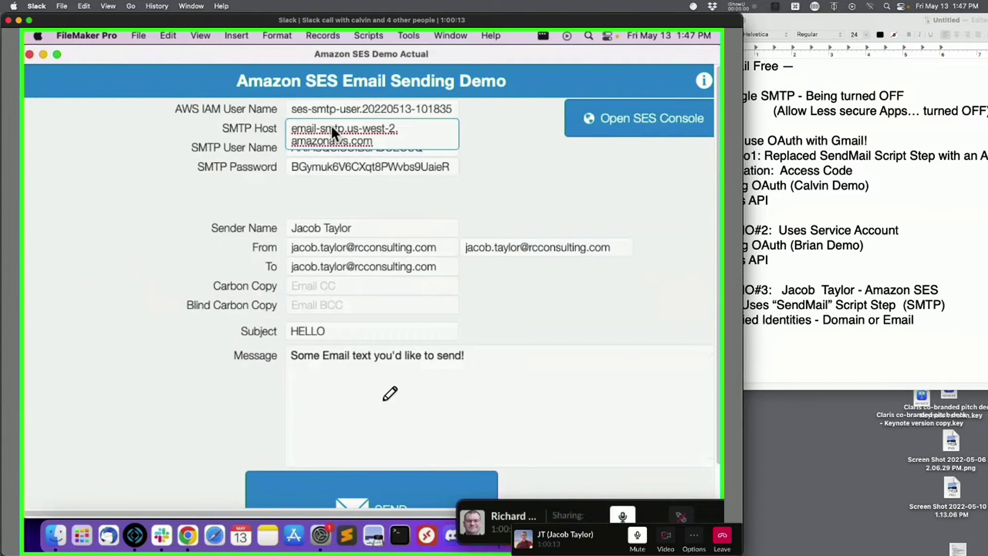
left_click(509, 127)
double_click(431, 149)
key("BackSpace")
double_click(427, 168)
key("BackSpace")
left_click(483, 150)
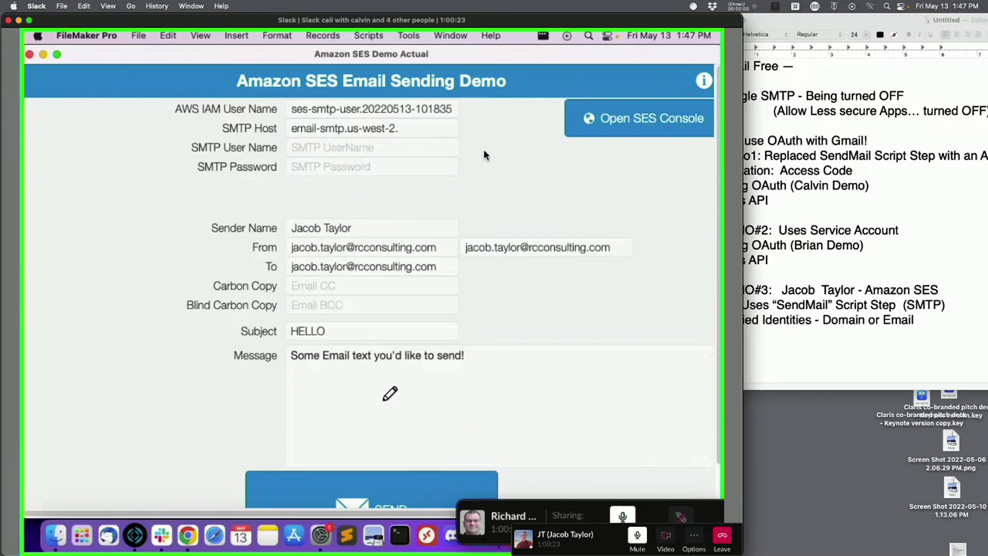
- Copy the new SMTP username from the IAM page into the SMTP User Name field
key("super+Tab")
double_click(343, 245)
key("super+c")
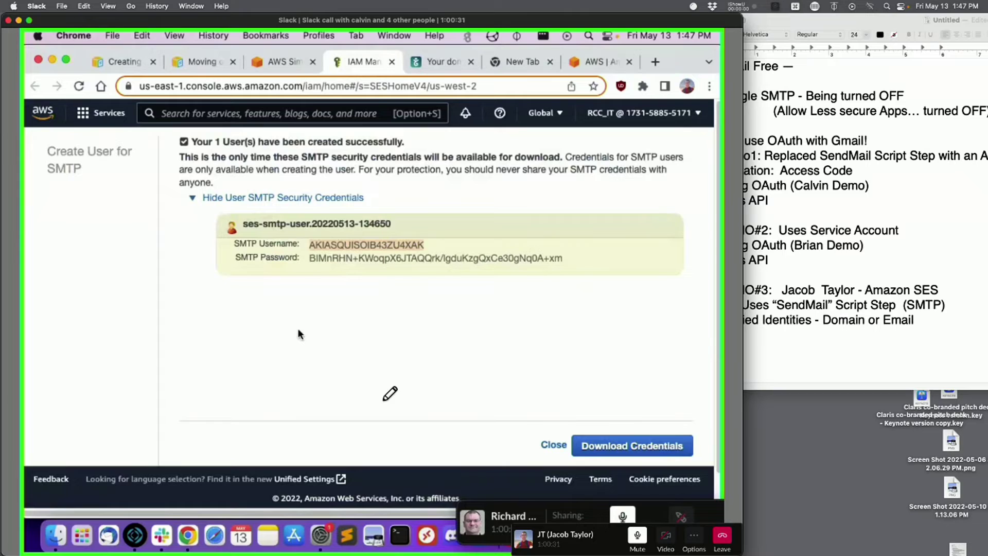
key("super+Tab")
left_click(345, 148)
key("super+v")
left_click(473, 169)
- Copy the new SMTP password from the IAM page into the SMTP Password field
key("super+Tab")
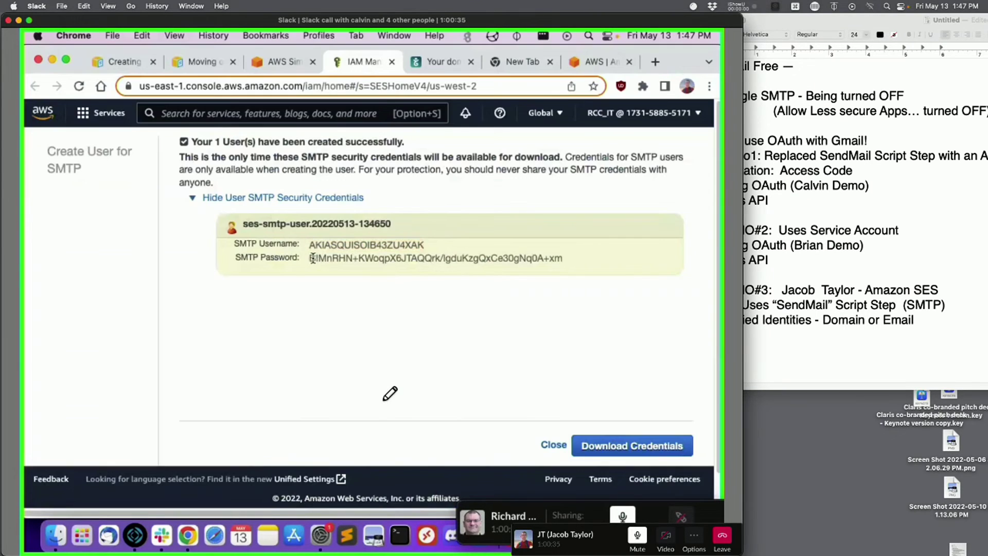
left_click_drag(308, 258, 556, 257)
key("super+c")
key("super+Tab")
left_click(363, 165)
key("super+v")
left_click(499, 163)
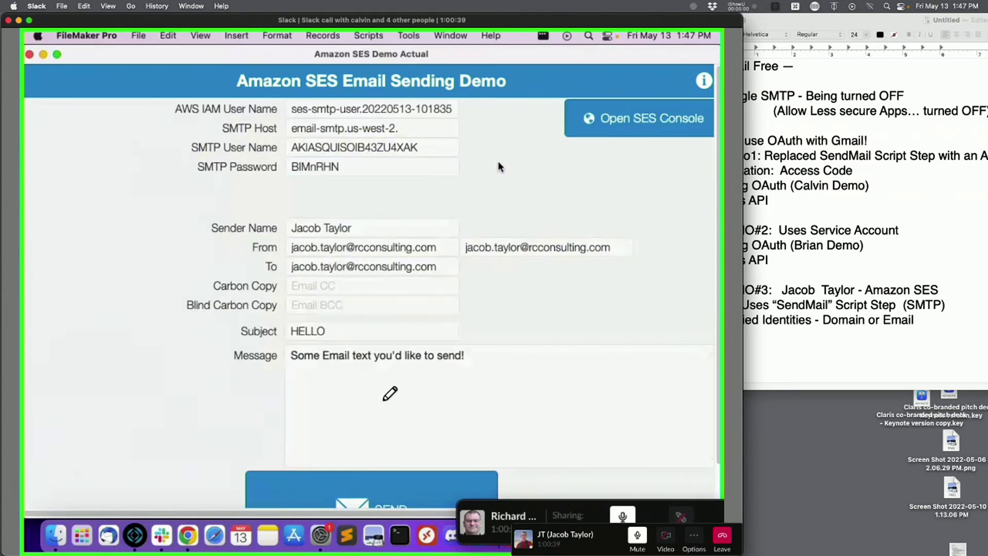
- Replace the name before @ with the new short name in the From, To and alias addresses
left_click(347, 247)
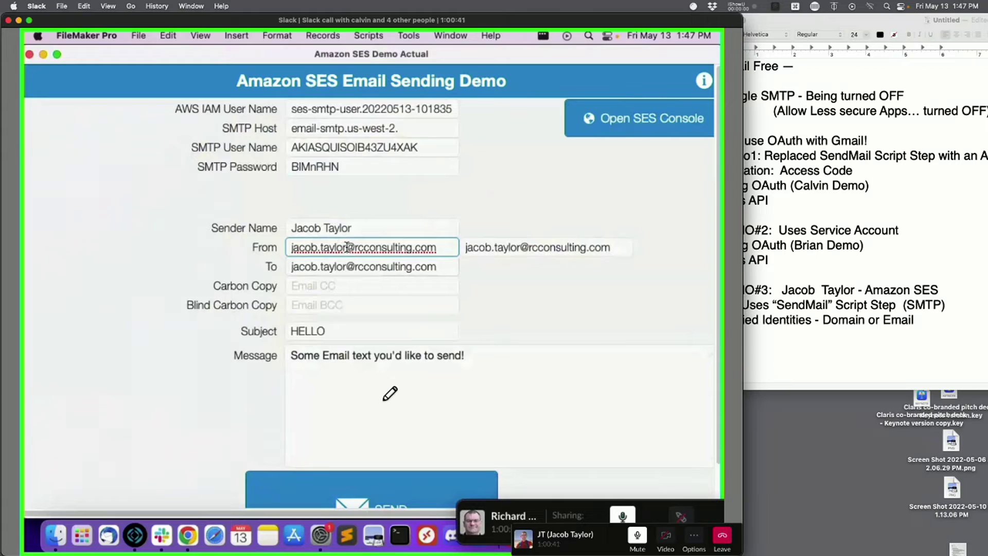
left_click_drag(348, 247, 268, 248)
type("jt")
key("Tab")
left_click(326, 265)
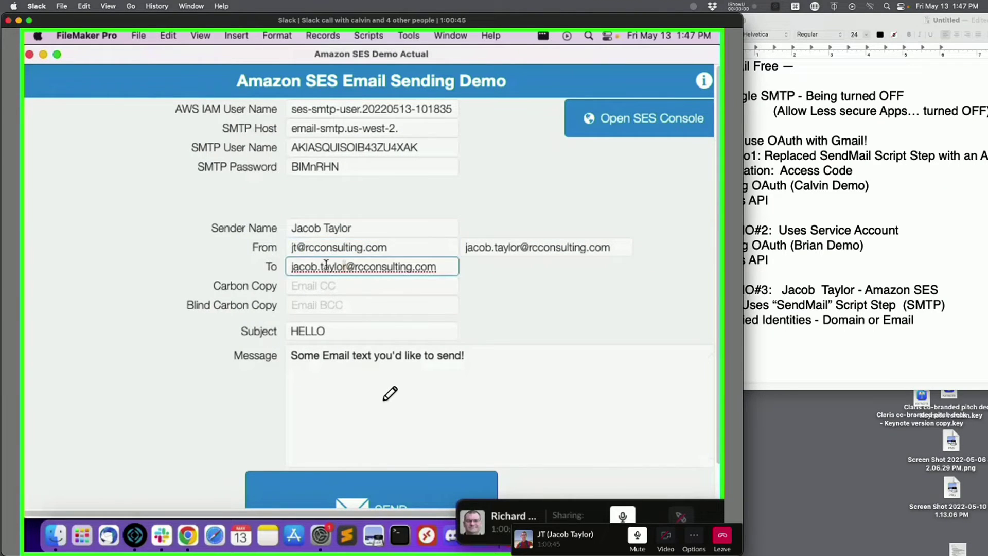
left_click_drag(345, 266, 251, 258)
type("jt")
left_click(250, 257)
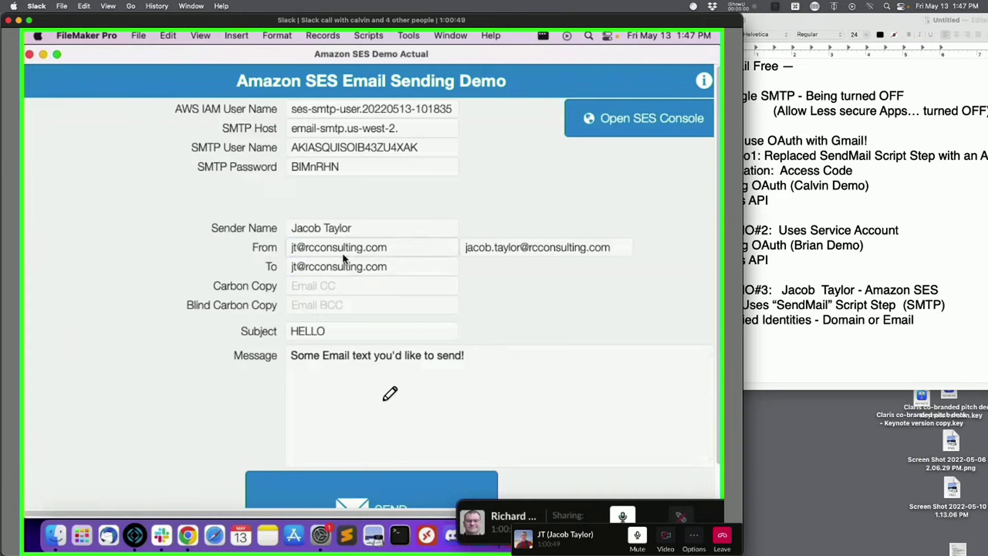
left_click(520, 247)
left_click_drag(519, 247, 465, 249)
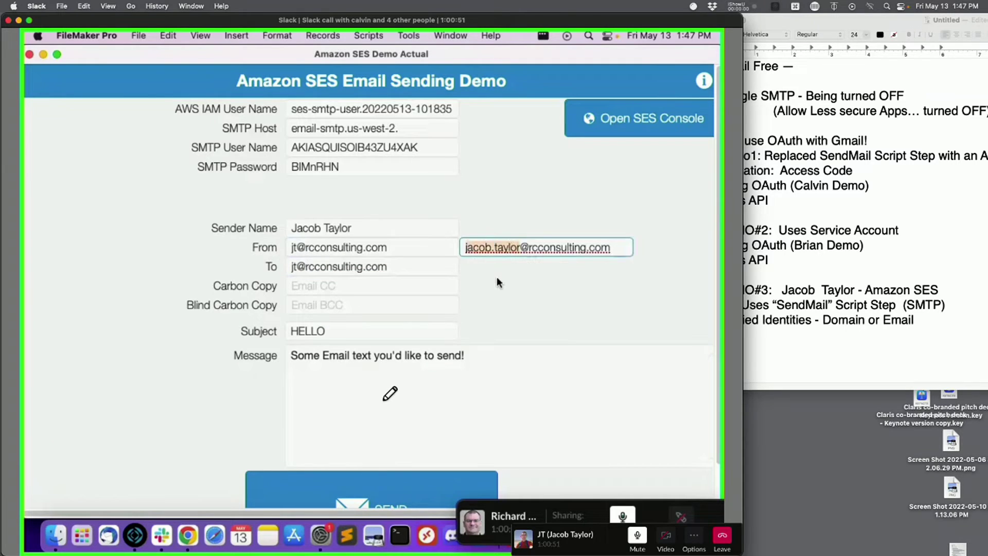
type("jt")
left_click(496, 276)
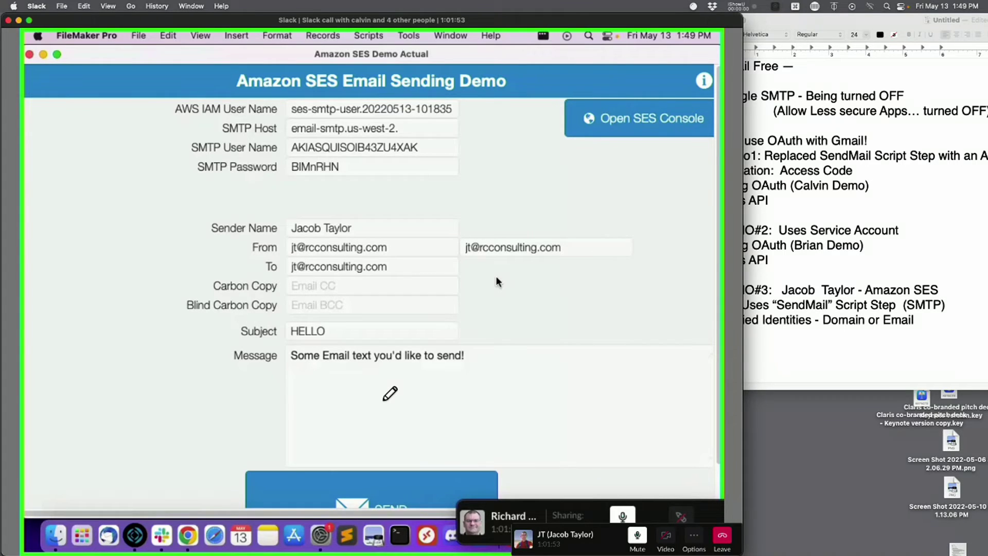
- Set the subject to TEST and the message to 'A fresh Message!'
left_click(366, 334)
type("TEST")
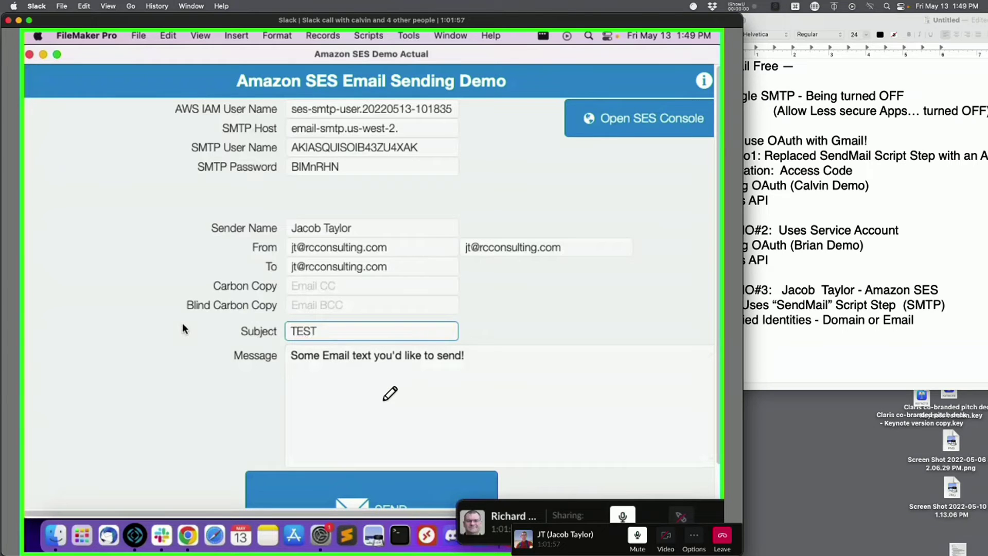
left_click(380, 373)
left_click(501, 381)
type("A")
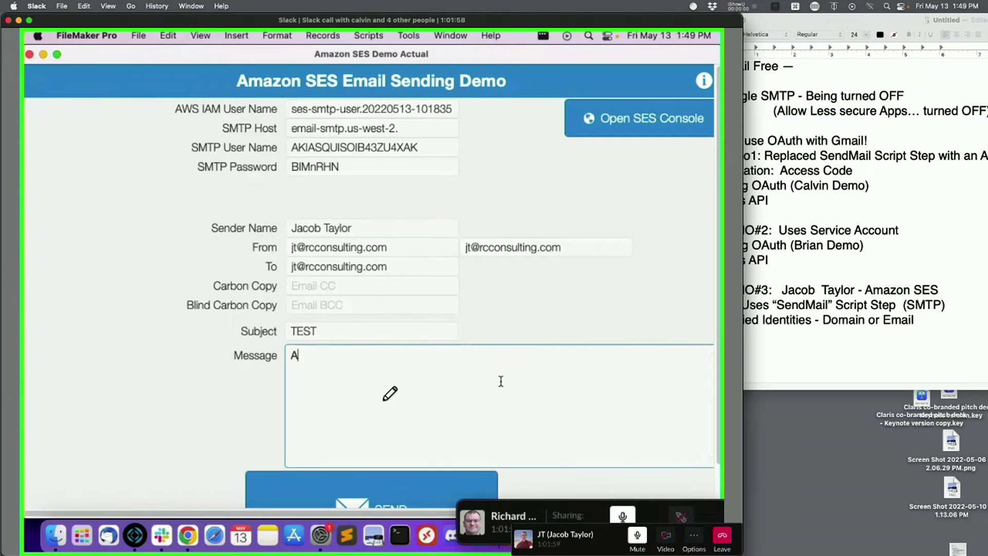
type(" fresh Message!")
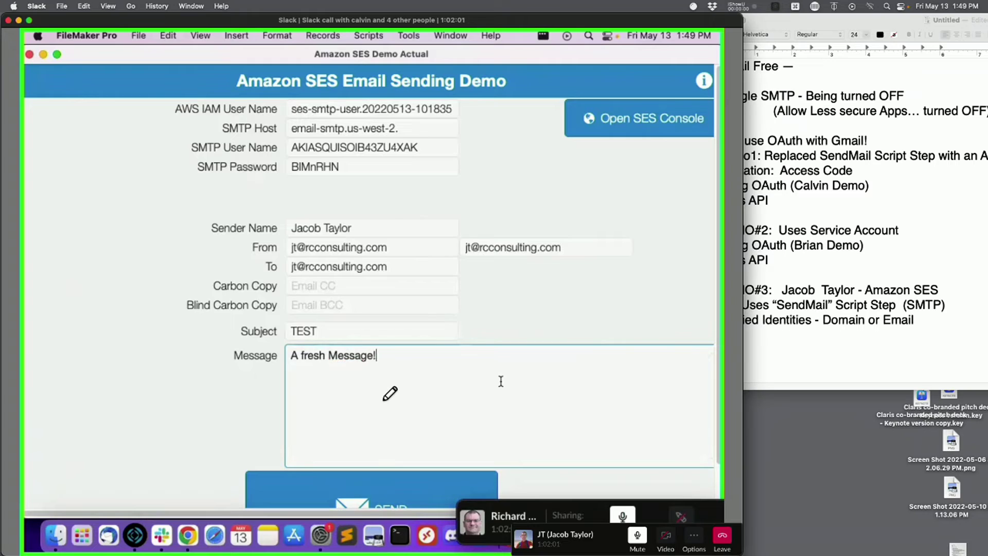
left_click(527, 299)
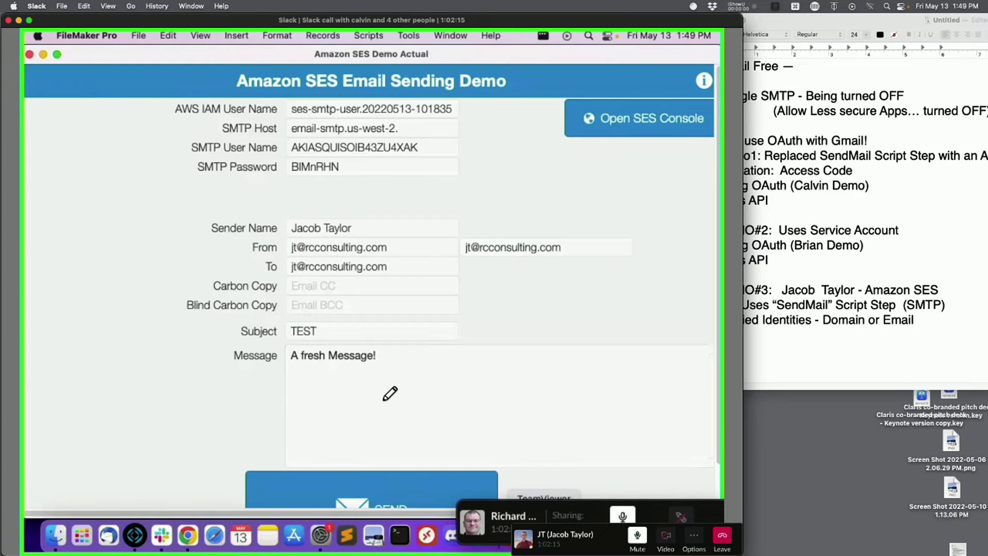
left_click_drag(553, 521, 300, 450)
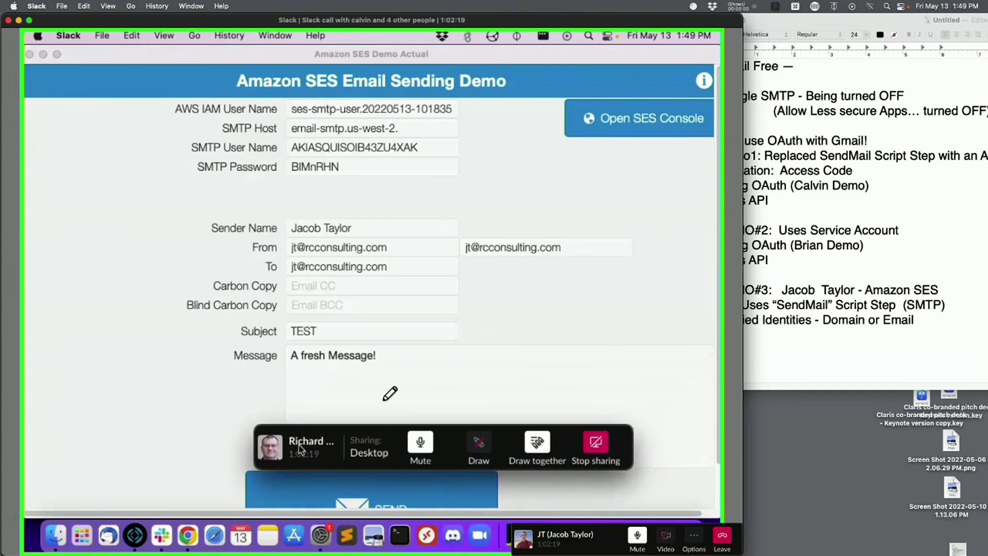
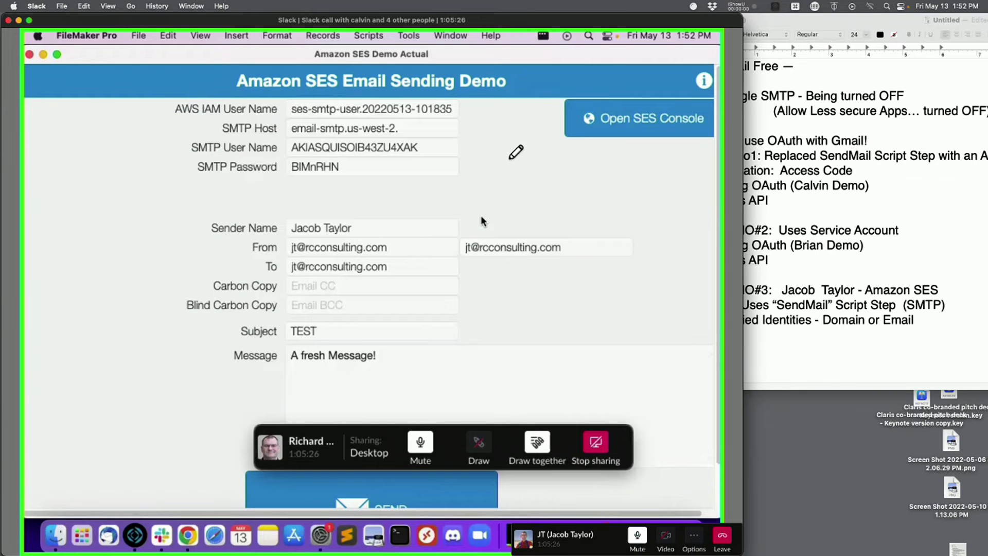
- Switch from FileMaker Pro to Chrome, where the new IAM SMTP credentials page is showing
key("super+Tab")
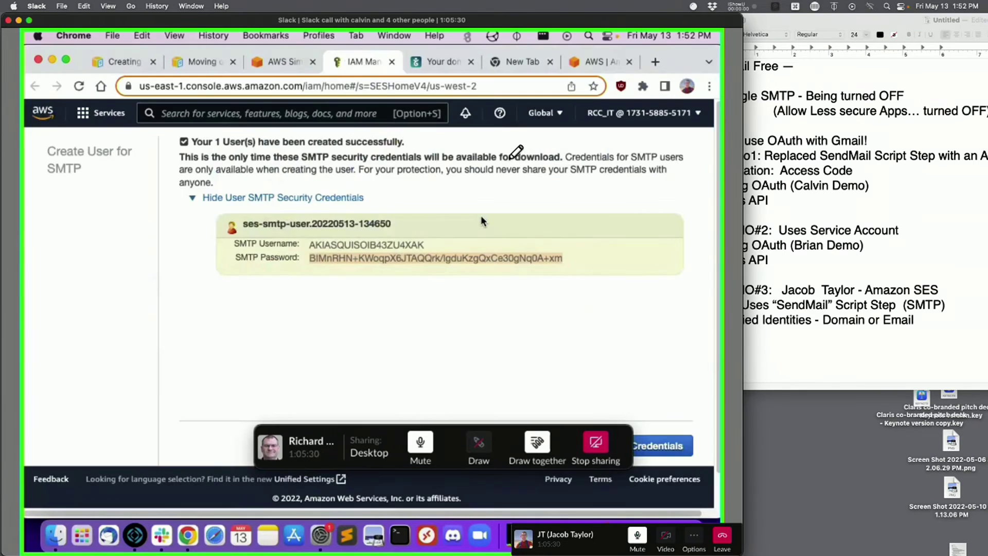
- Close the SMTP credentials page, check the SES endpoint email-smtp.us-west-2.amazonaws.com, and return to FileMaker
left_click(478, 214)
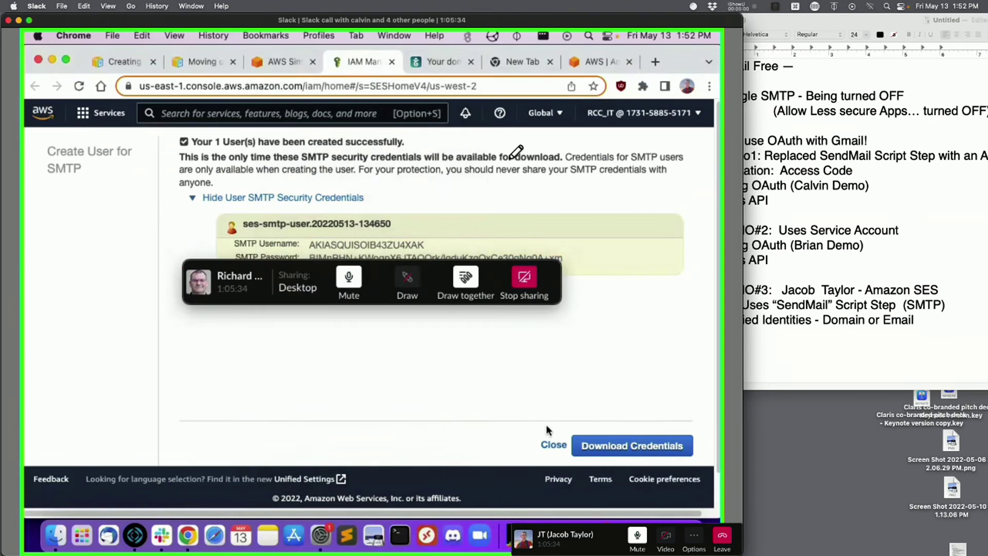
left_click(549, 447)
left_click_drag(230, 279, 425, 412)
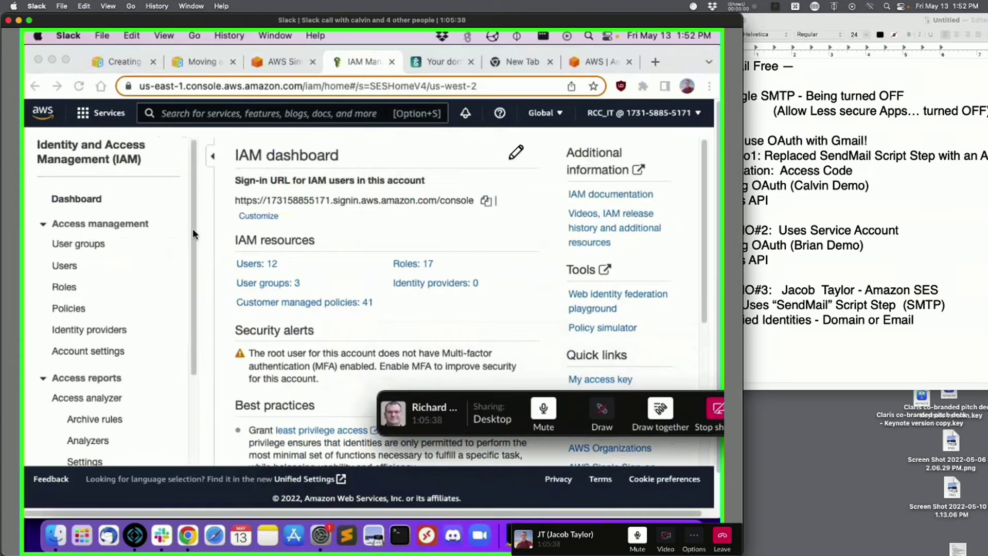
left_click(283, 61)
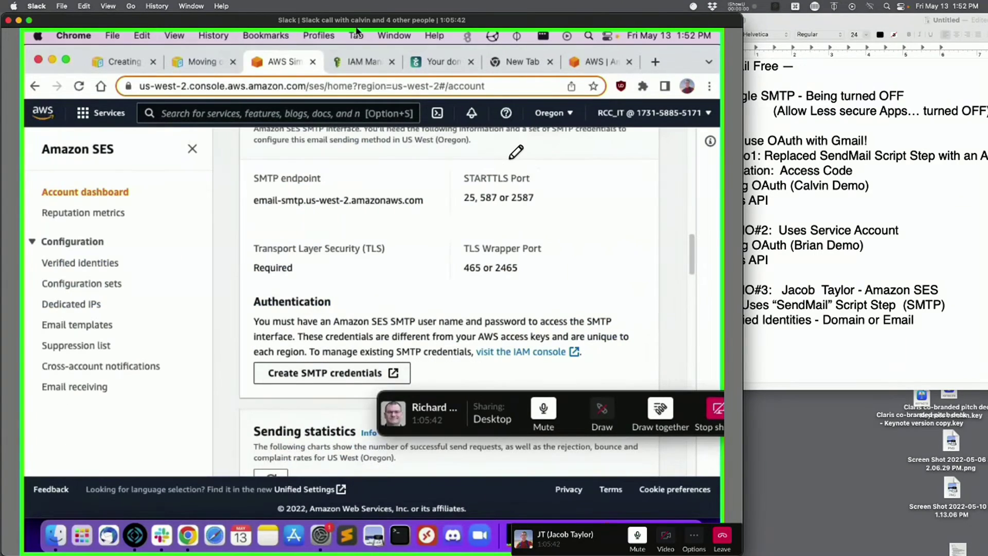
key("super+Tab")
key("super+Tab")
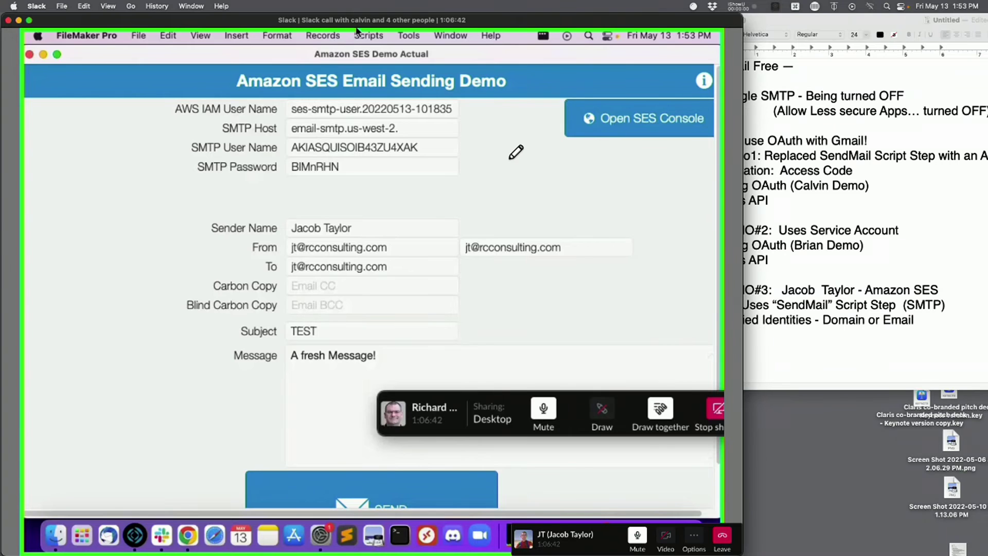
- Bring the TextEdit notes forward and shift the window left so every line shows fully
mouse_move(603, 15)
left_mouse_down()
mouse_move(574, 4)
mouse_move(587, 4)
left_mouse_up()
left_click(811, 191)
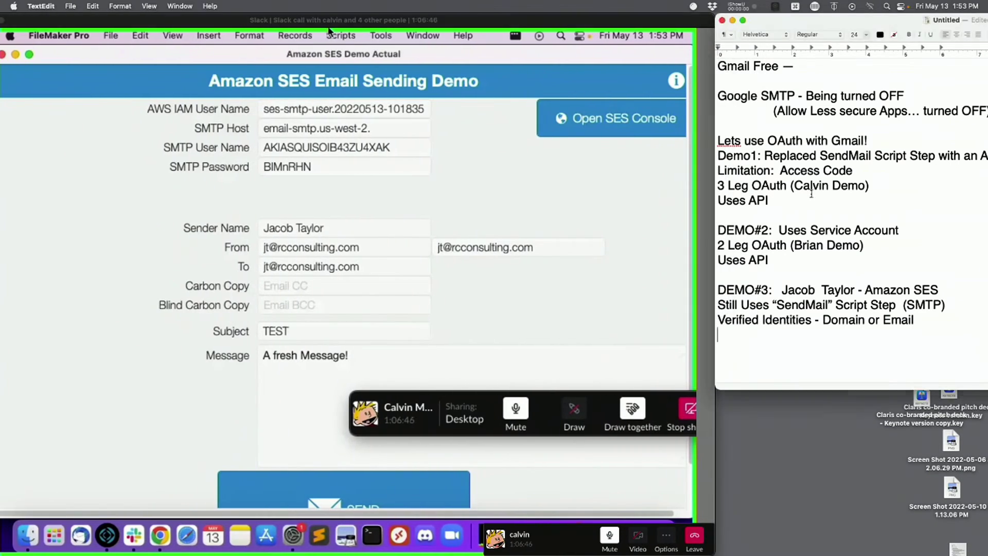
left_click_drag(788, 199, 718, 140)
left_click_drag(847, 21, 770, 2)
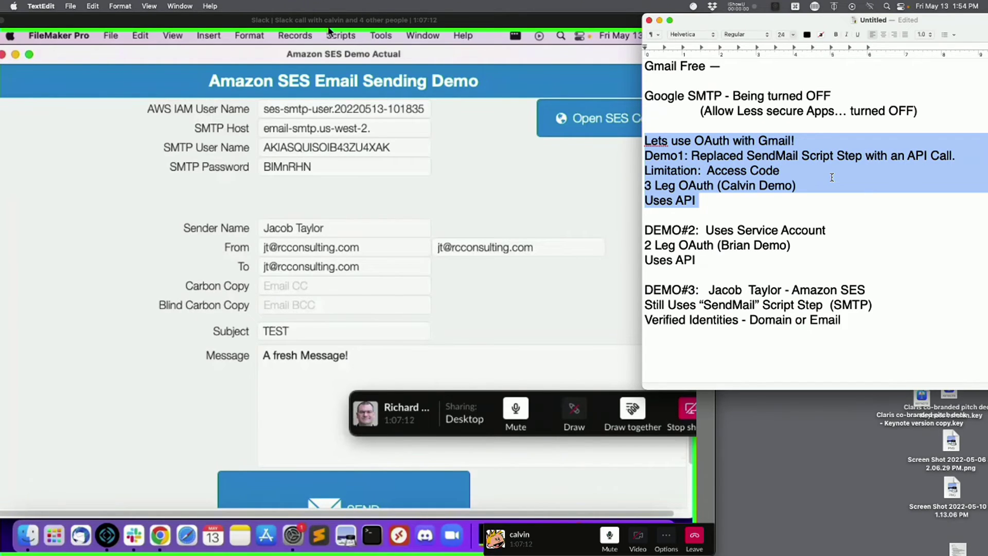
- Highlight the DEMO#2 service account notes, then the DEMO#3 Amazon SES notes
left_click(771, 232)
left_click_drag(722, 265, 640, 220)
left_click(827, 328)
left_click_drag(865, 320, 623, 290)
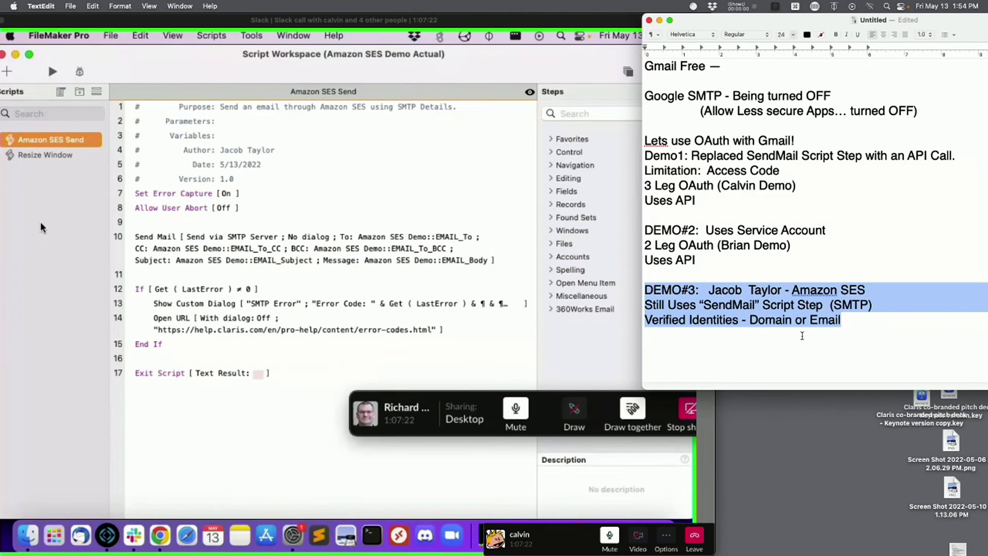
- Re-highlight the DEMO#3 Amazon SES notes, then bring Safari forward from the Dock
left_click_drag(891, 291, 841, 287)
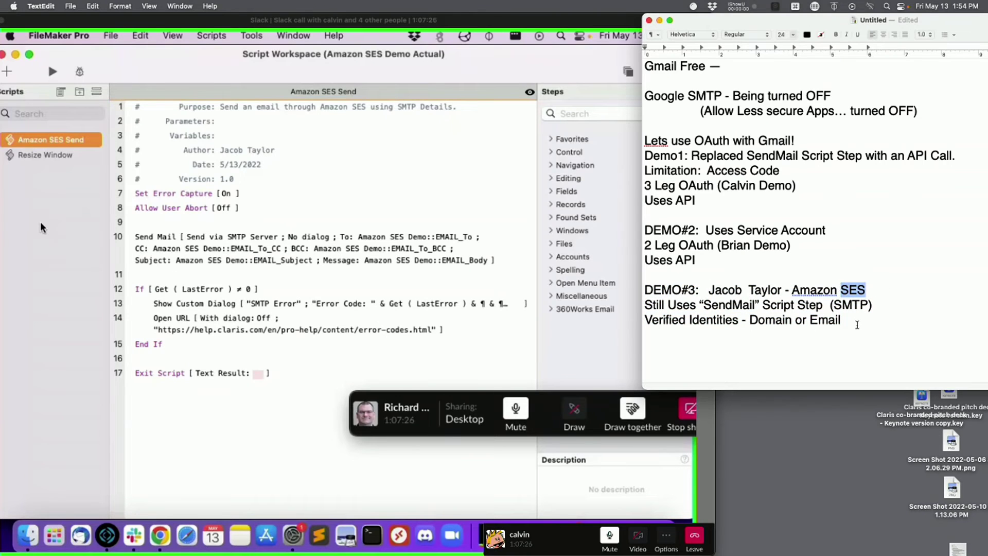
left_click_drag(855, 321, 639, 290)
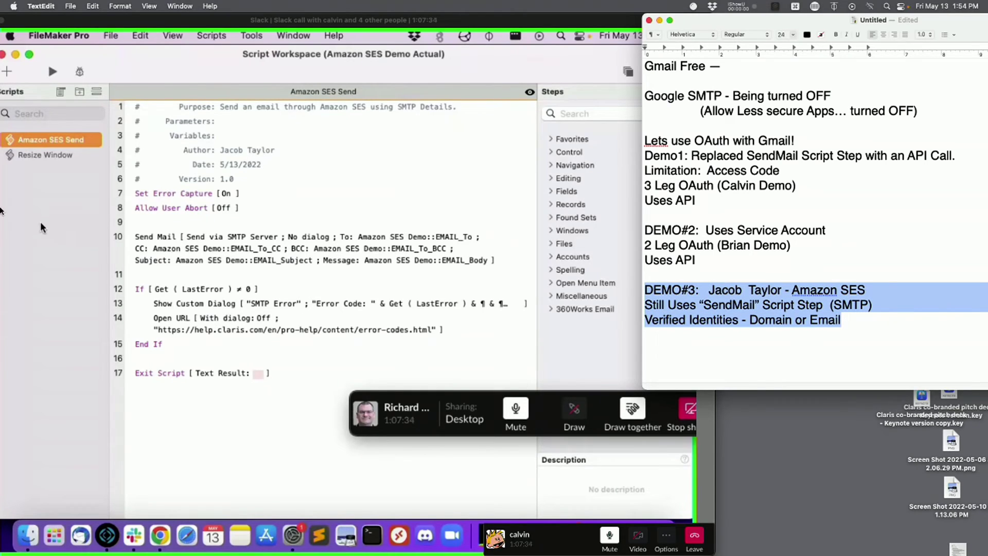
mouse_move(1, 210)
left_click(17, 68)
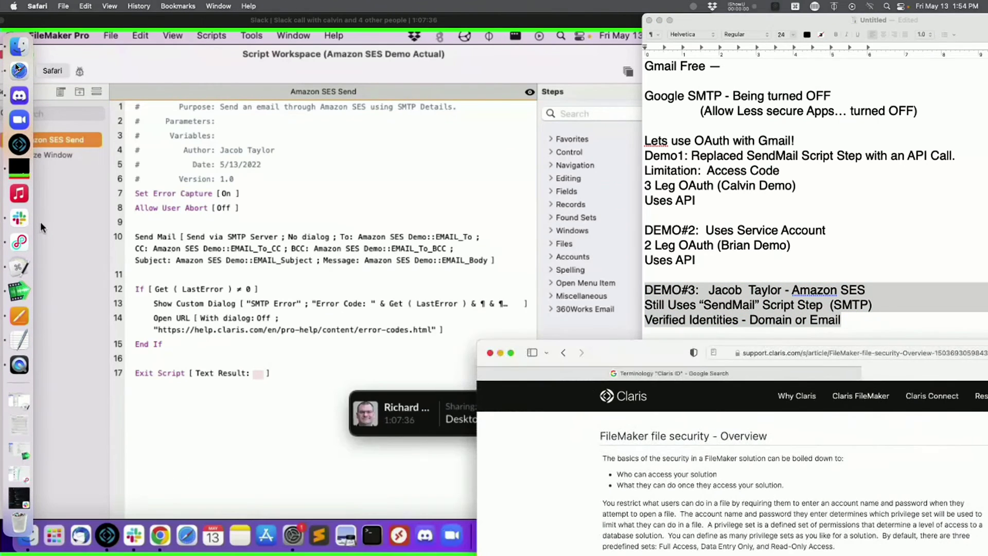
- Open a new Safari window and load 360works.com
key("super+n")
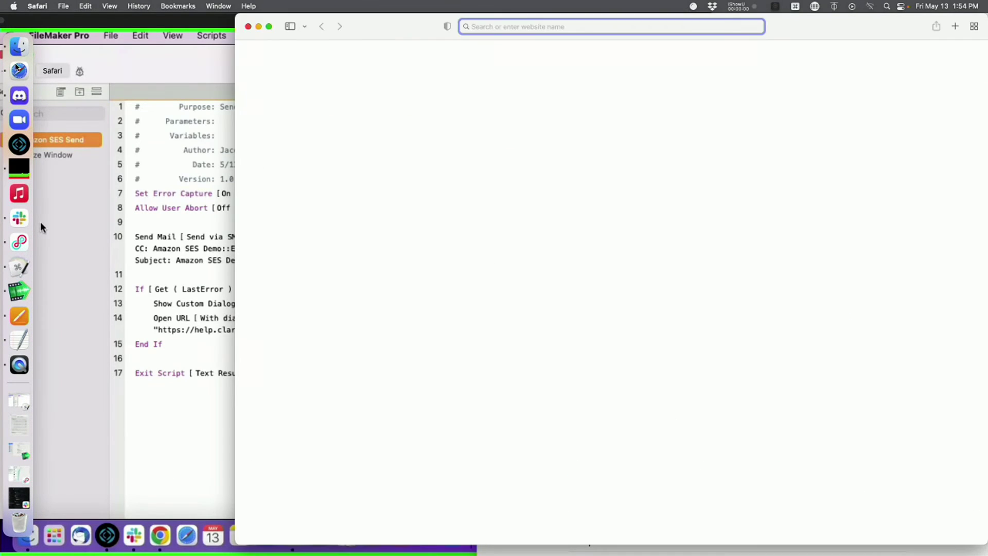
type("360Wro")
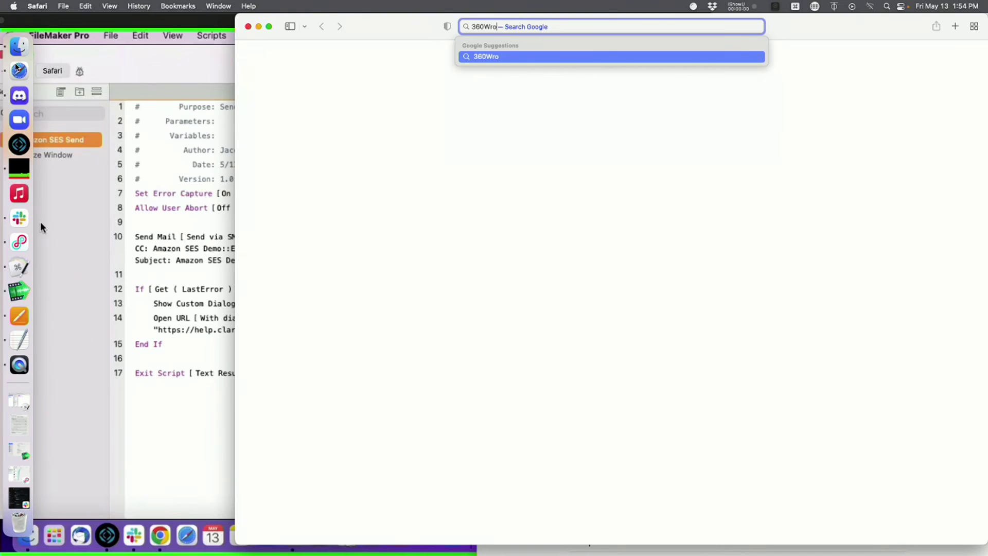
key("BackSpace")
key("BackSpace")
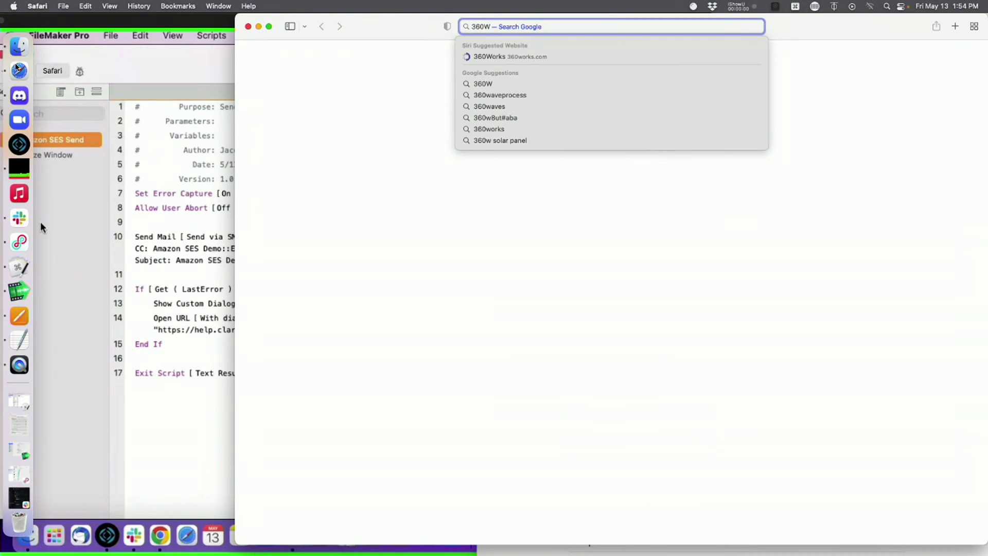
type("orks")
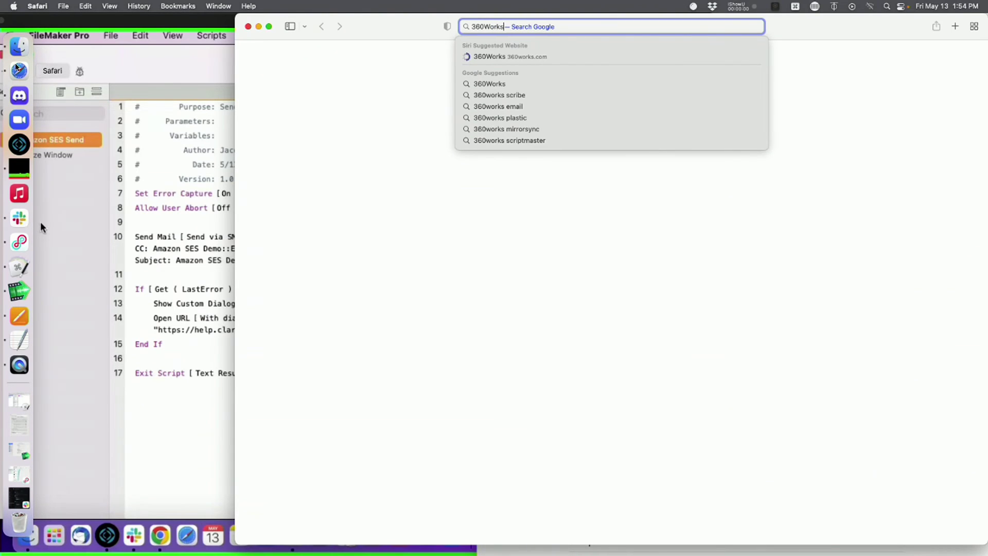
type(".com")
key("Return")
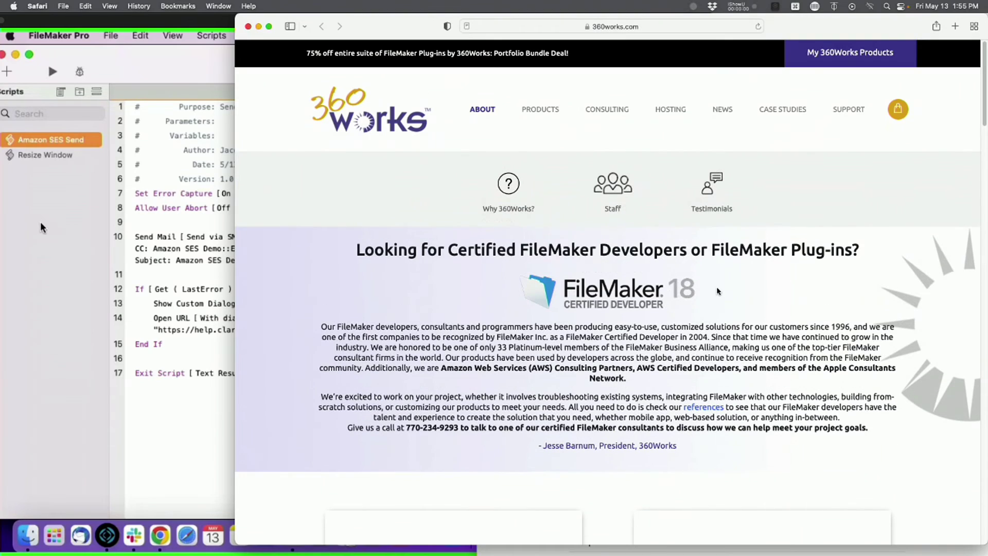
- Go through PRODUCTS to the 360Works Email plugin page
left_click_drag(717, 287, 504, 291)
left_click(749, 295)
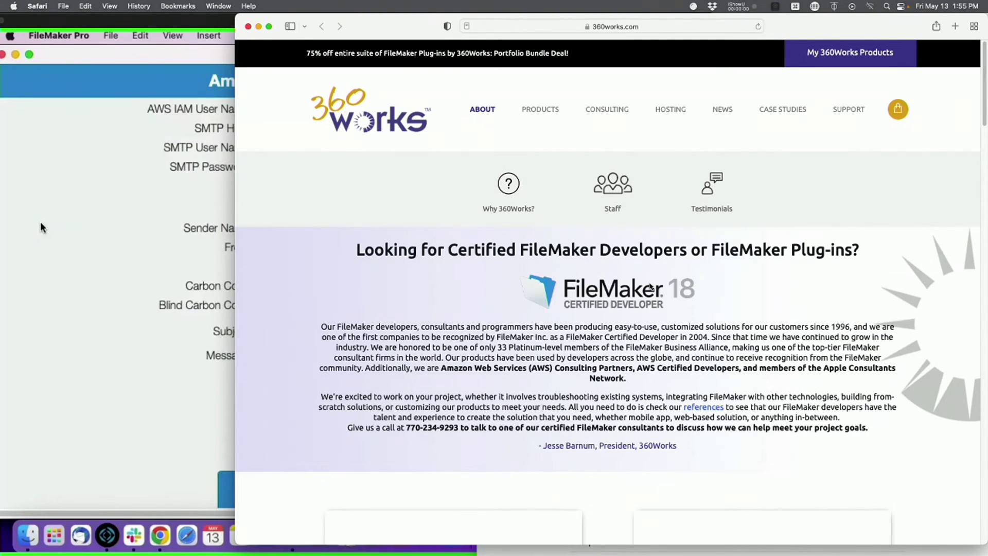
left_click(549, 113)
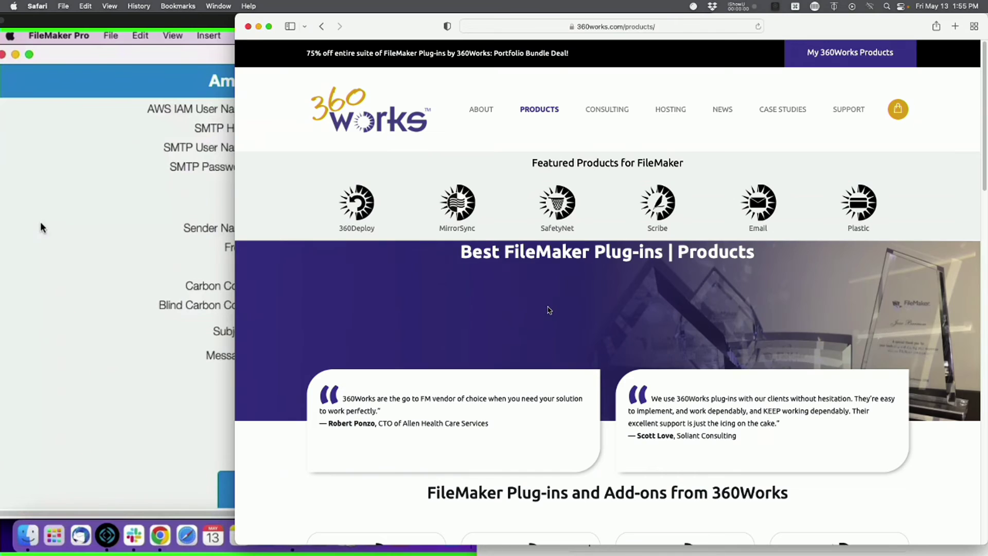
left_click(764, 197)
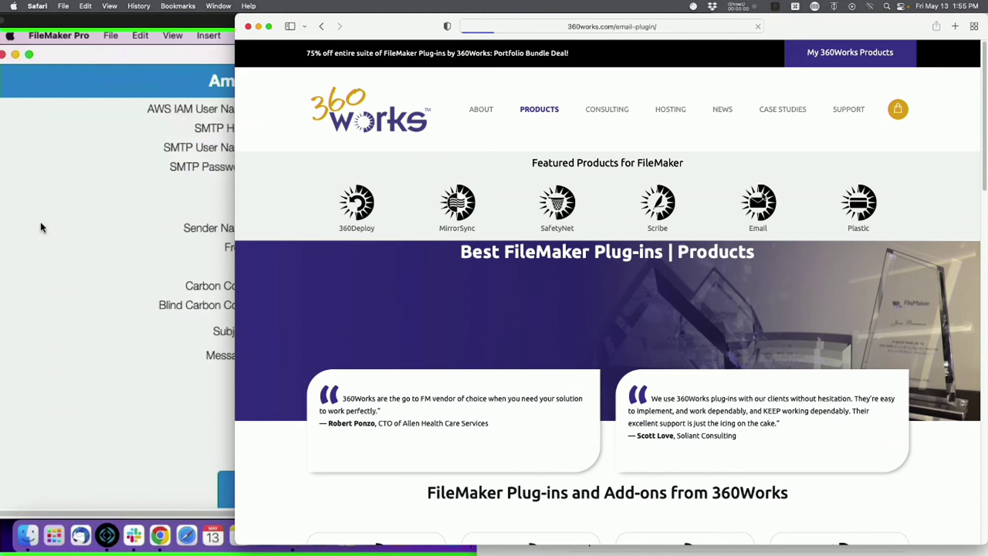
scroll(653, 310, "down", 1)
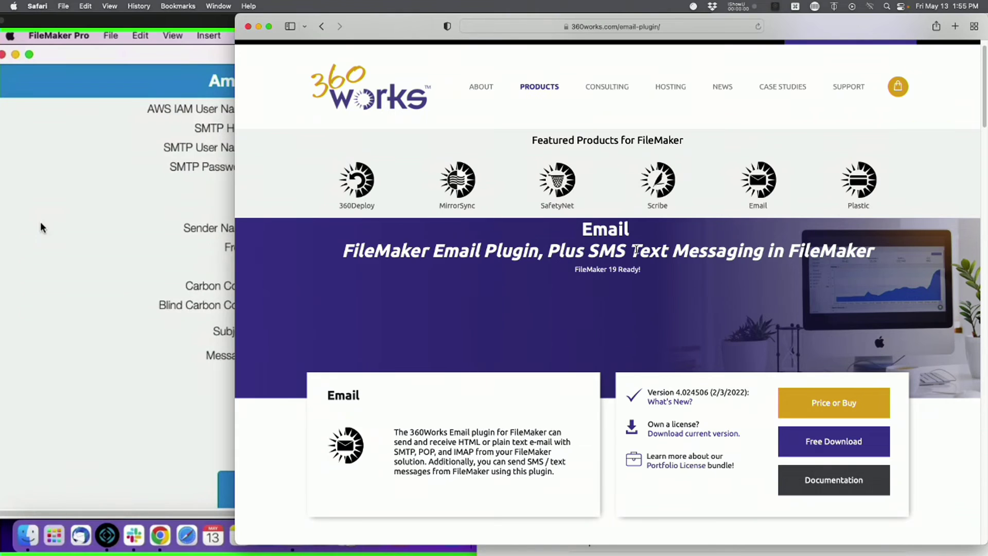
scroll(727, 256, "down", 15)
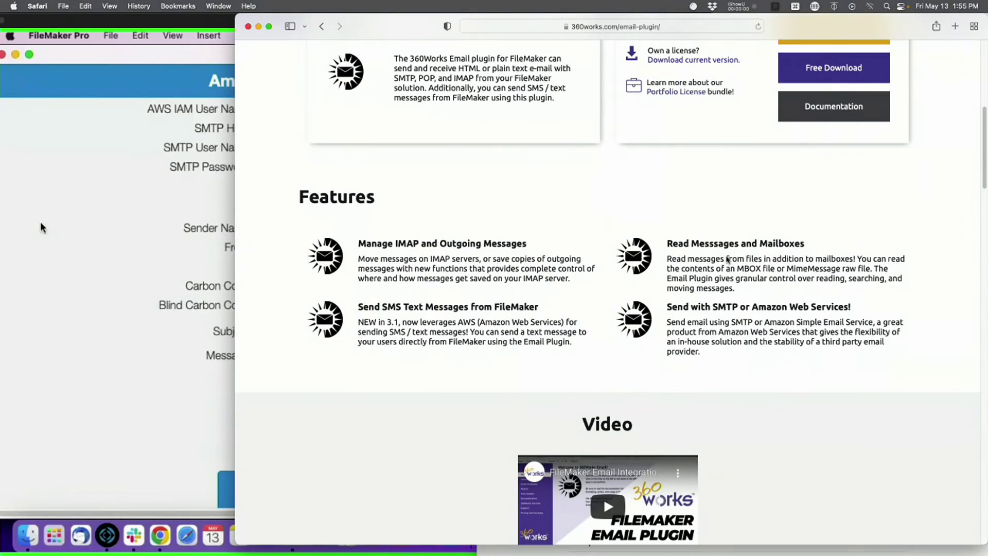
scroll(727, 257, "down", 10)
scroll(727, 257, "down", 14)
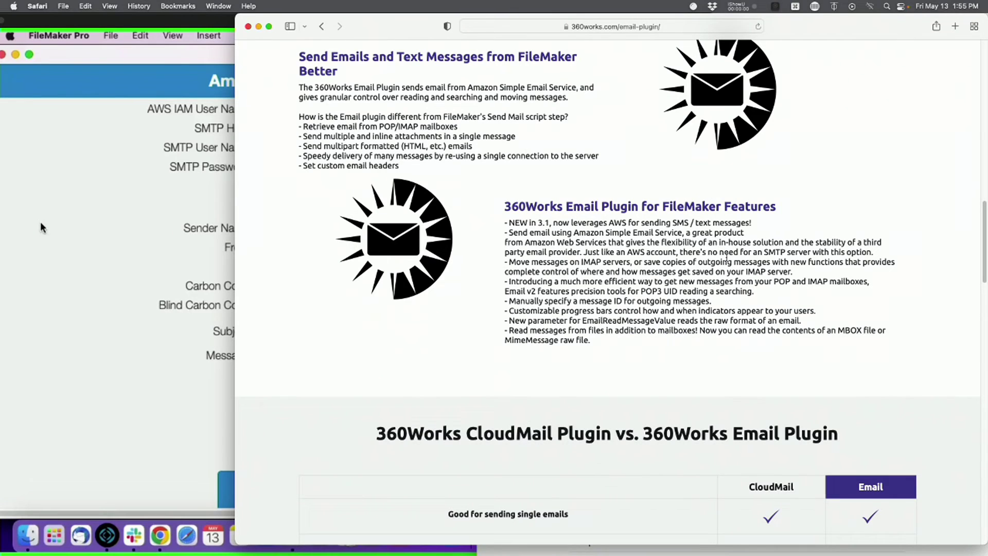
scroll(655, 429, "down", 3)
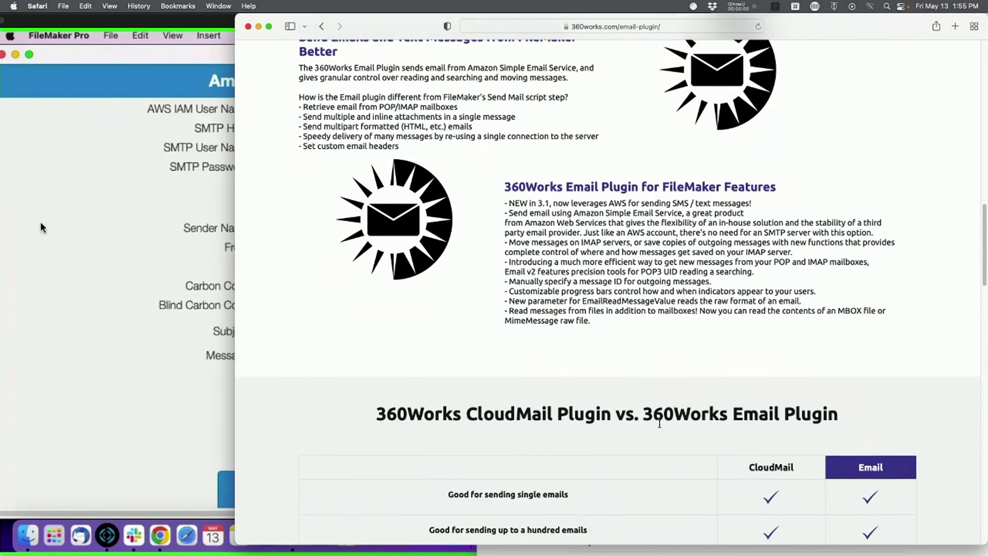
scroll(640, 421, "down", 3)
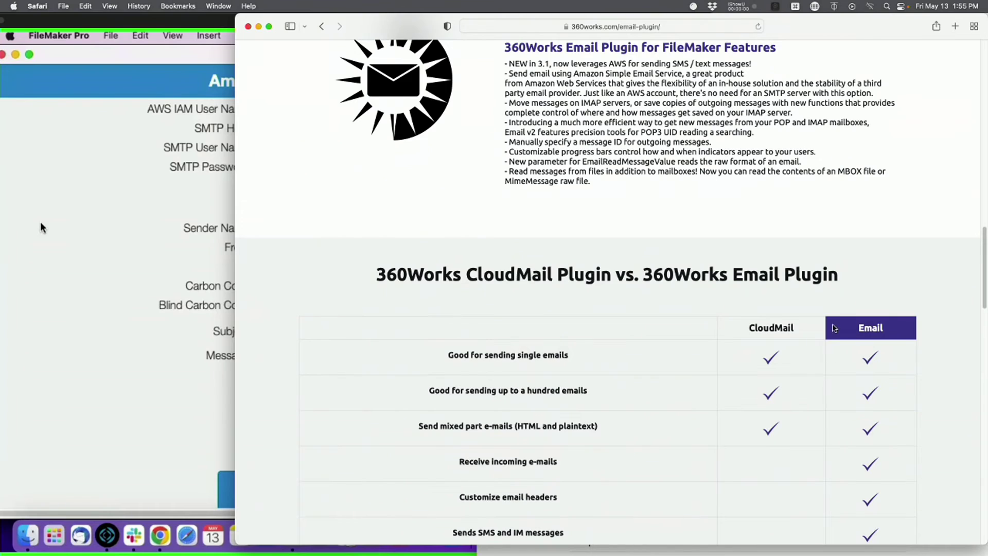
scroll(800, 387, "down", 5)
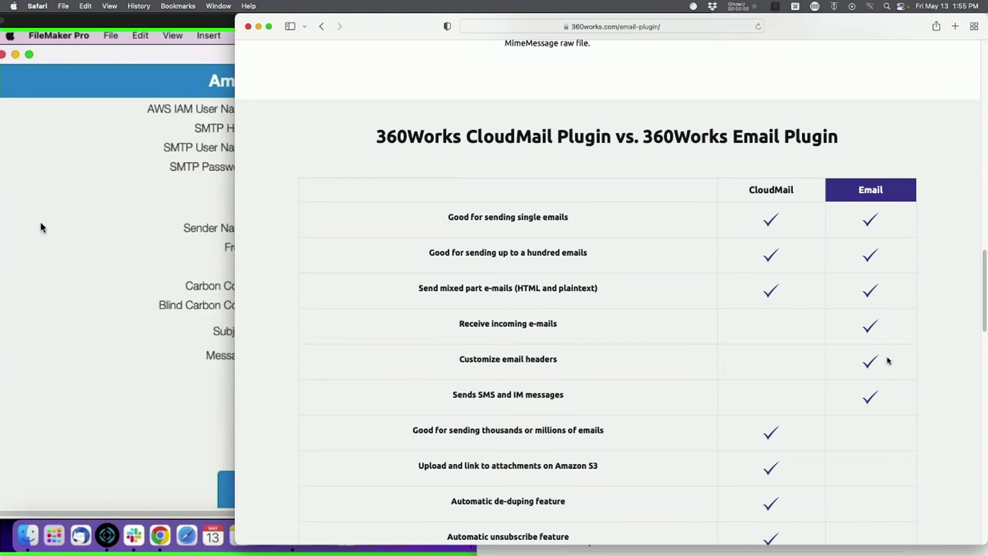
scroll(787, 400, "down", 3)
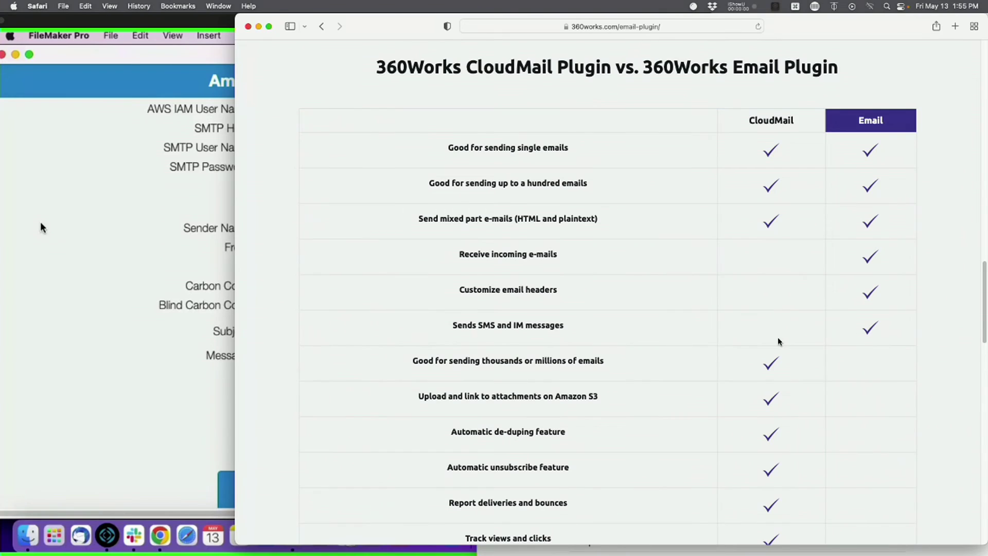
scroll(775, 344, "down", 2)
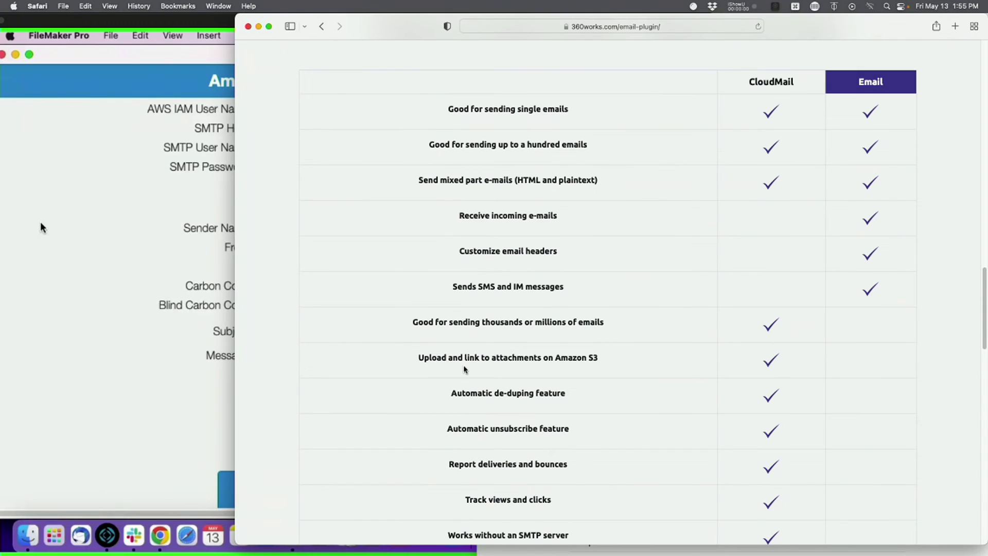
left_click_drag(627, 360, 549, 355)
scroll(554, 466, "down", 3)
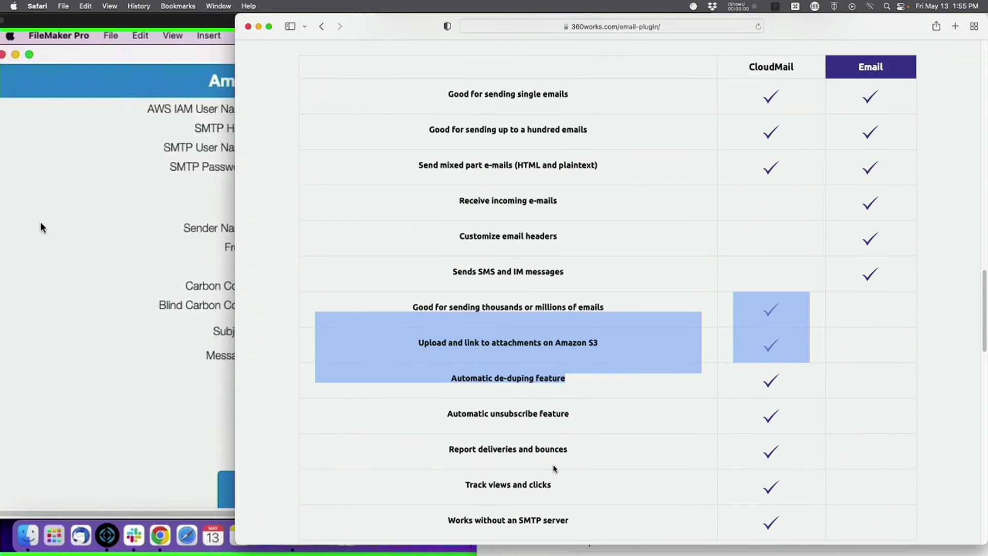
mouse_move(450, 475)
left_mouse_down()
mouse_move(453, 433)
mouse_move(442, 473)
left_mouse_up()
left_click_drag(775, 482, 745, 262)
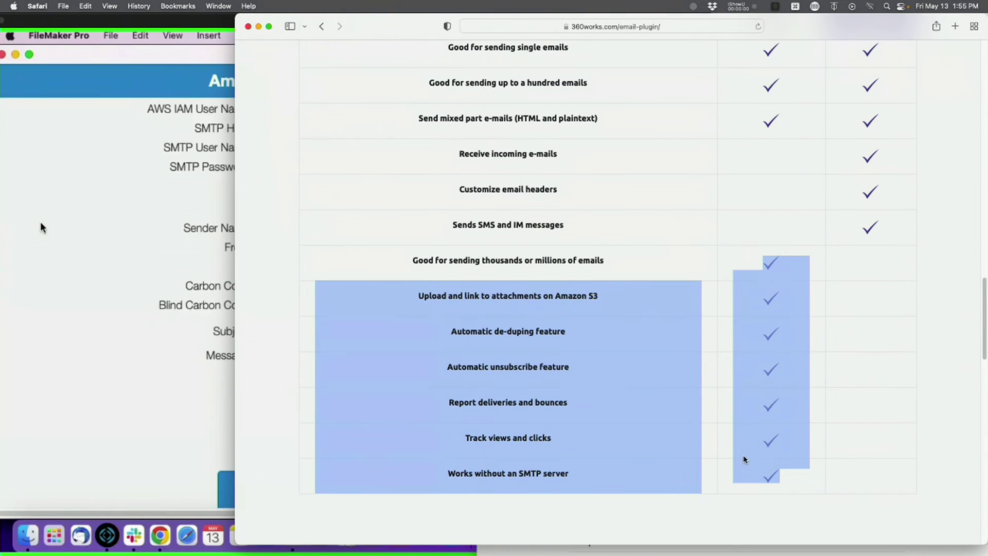
left_click(770, 517)
scroll(779, 509, "up", 3)
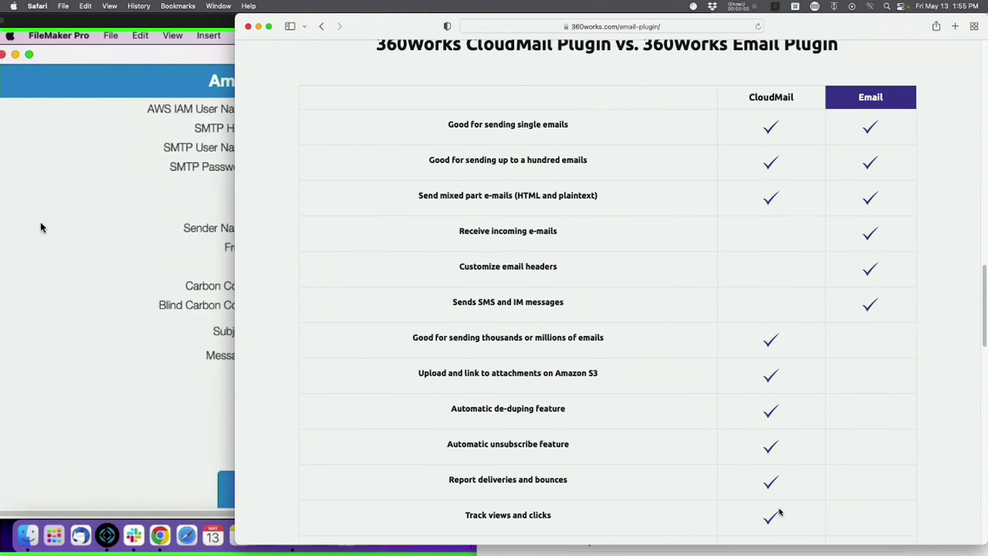
scroll(779, 508, "up", 4)
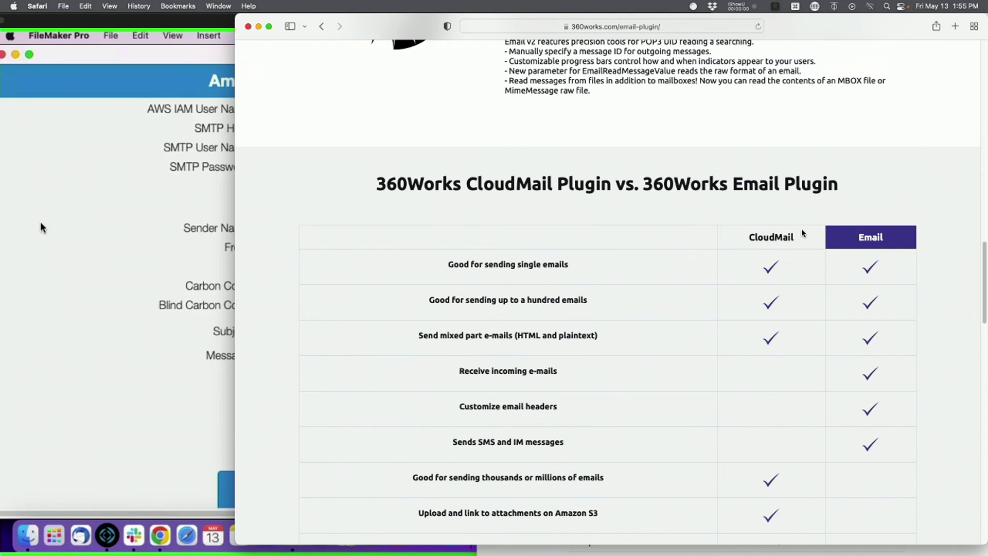
scroll(734, 252, "up", 5)
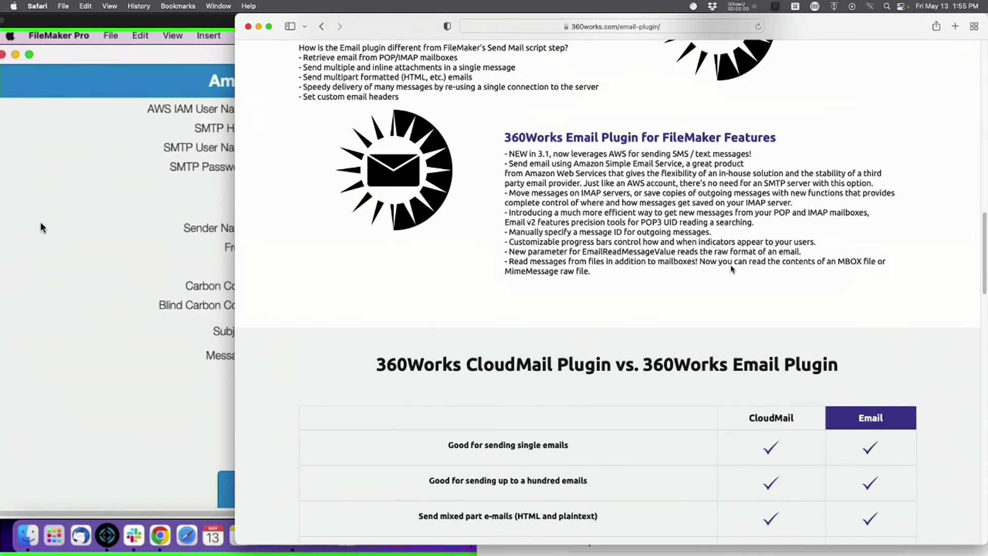
scroll(731, 268, "up", 15)
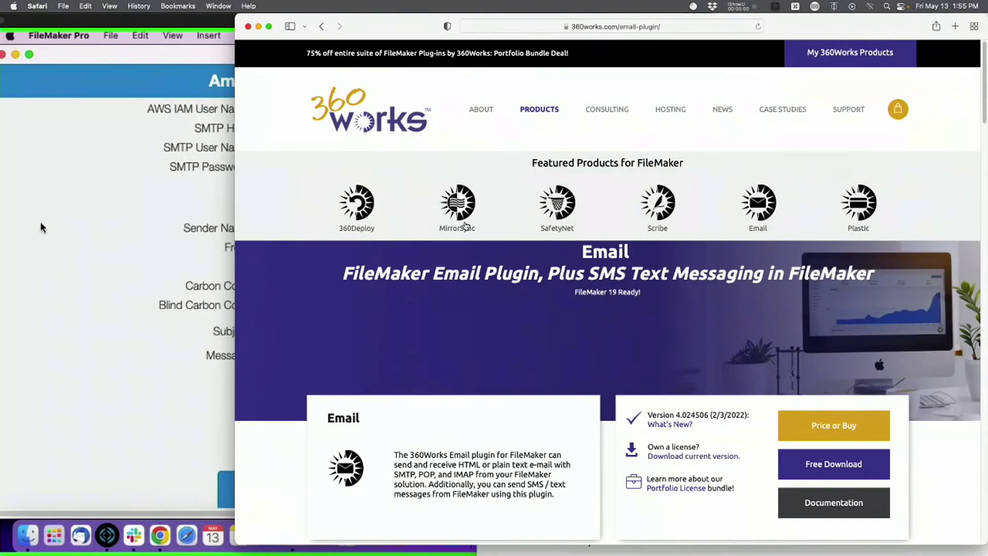
scroll(551, 326, "down", 2)
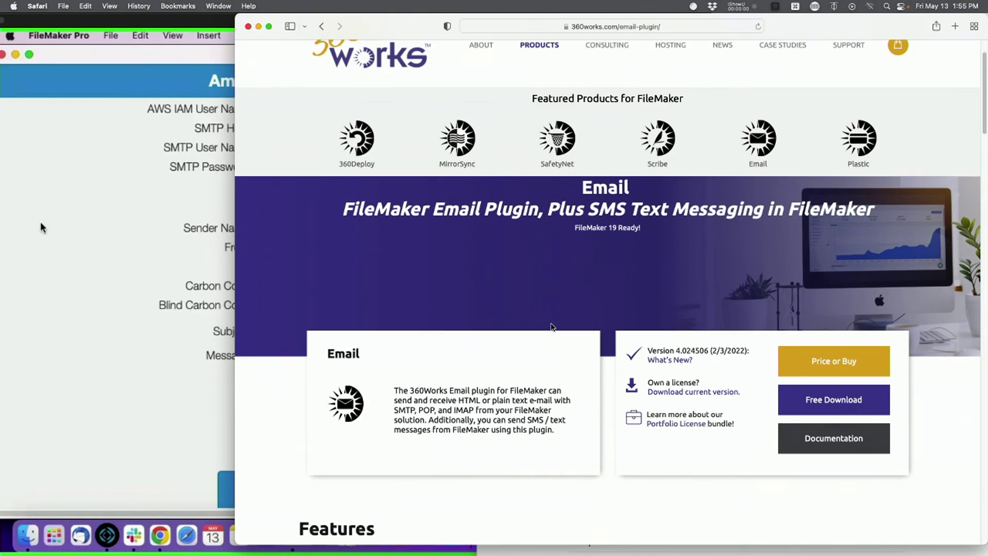
scroll(551, 326, "down", 2)
scroll(492, 342, "down", 15)
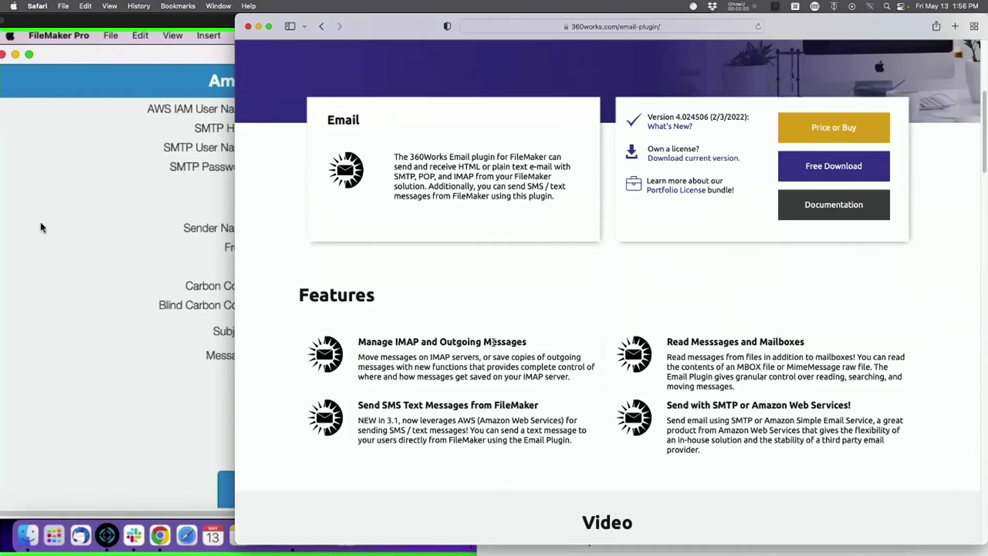
scroll(492, 342, "down", 2)
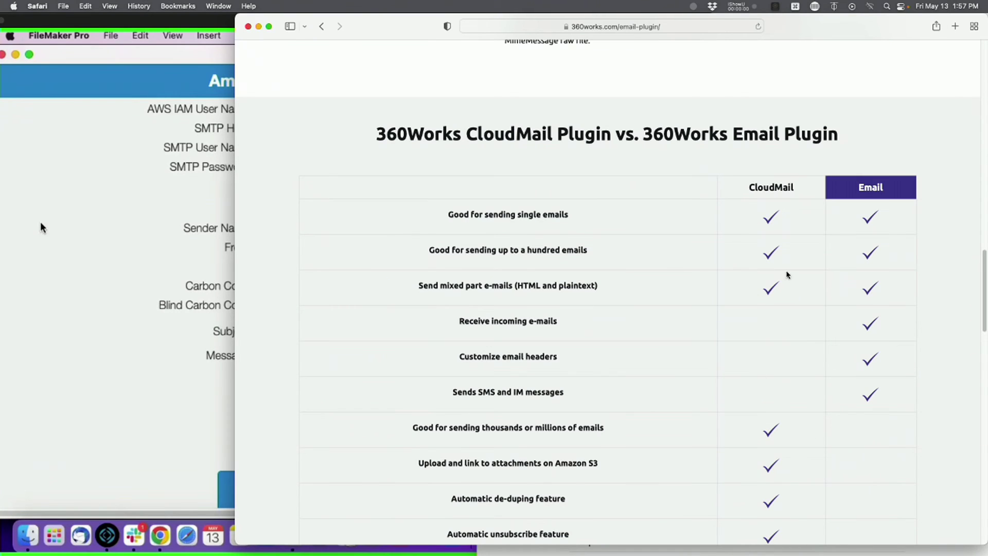
- Close the 360Works page window and move the TextEdit notes down-left under the screen-share view
key("super+w")
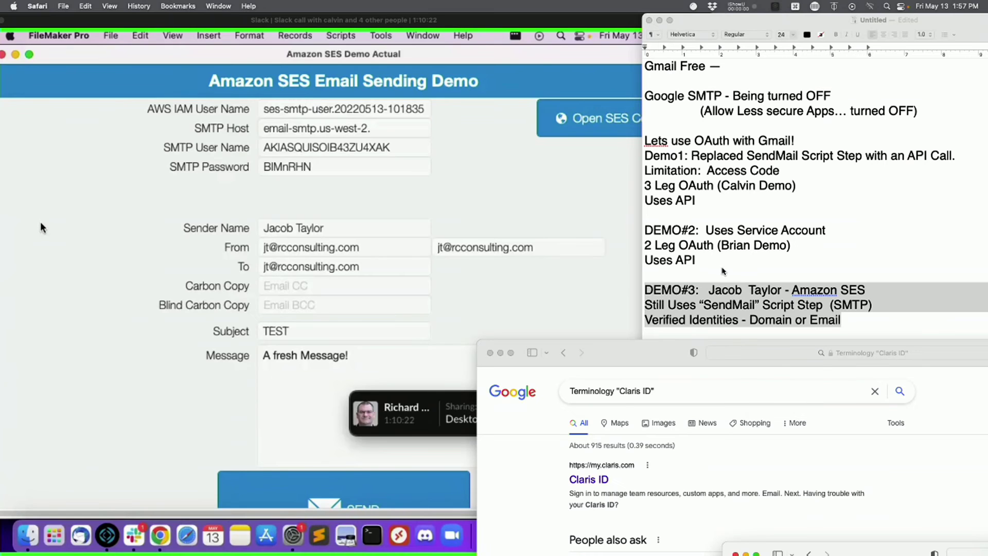
left_click_drag(760, 20, 591, 164)
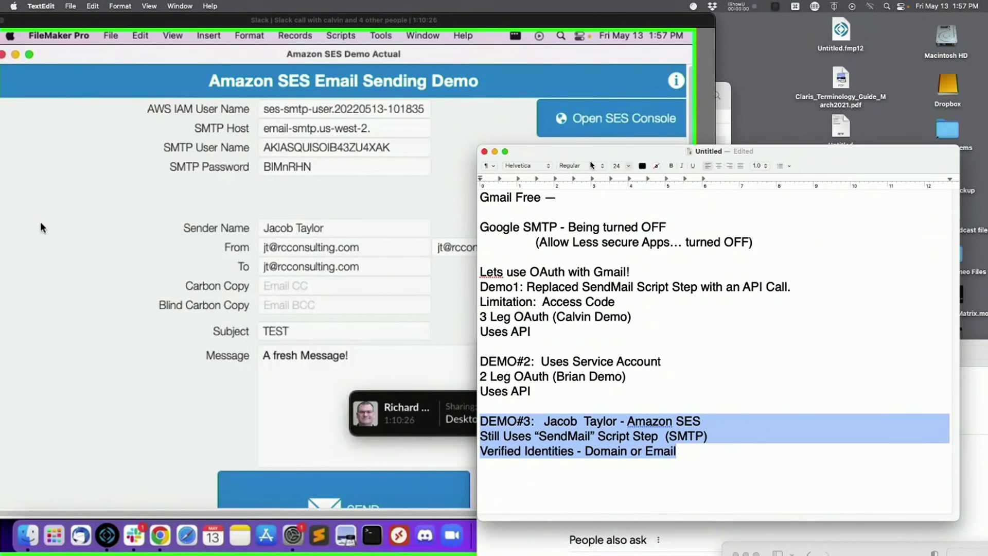
left_click_drag(582, 21, 623, 19)
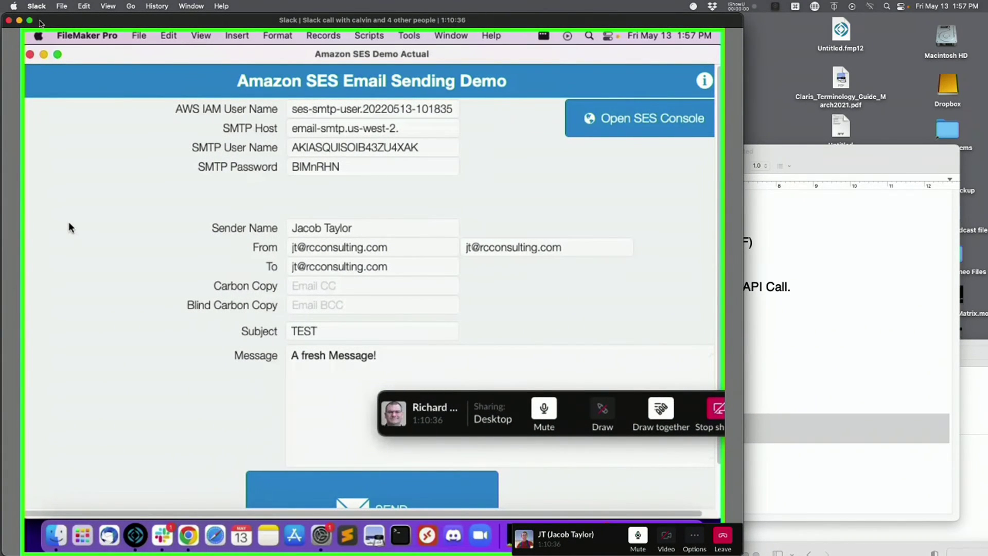
left_click(29, 20)
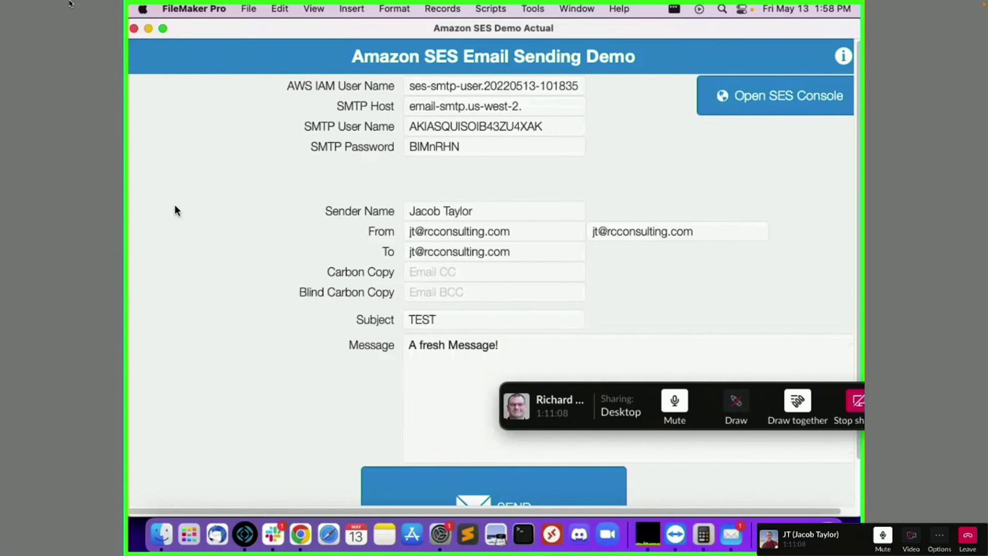
mouse_move(71, 3)
left_click(27, 20)
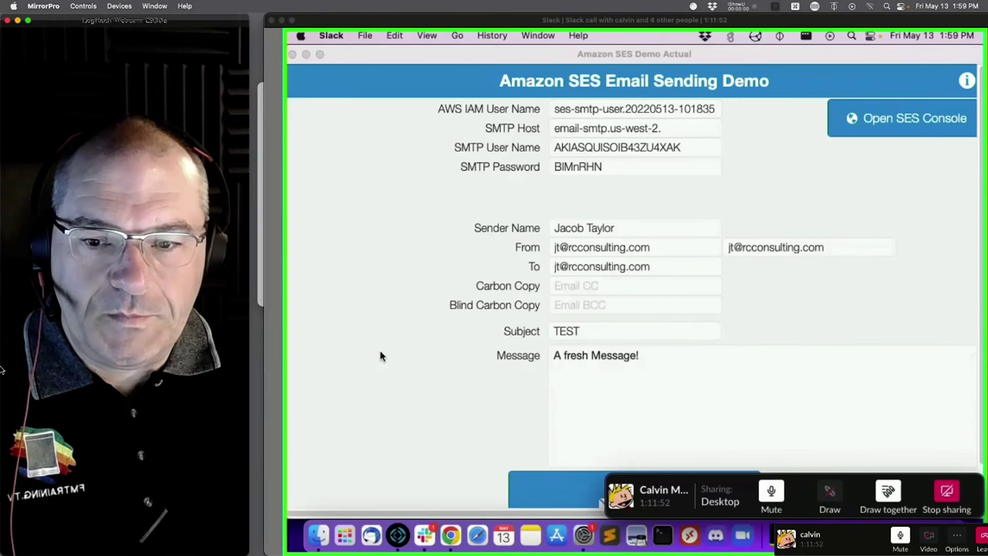
- Bring Safari forward, load the 360Works site, and move the window to the top-left
left_click(17, 68)
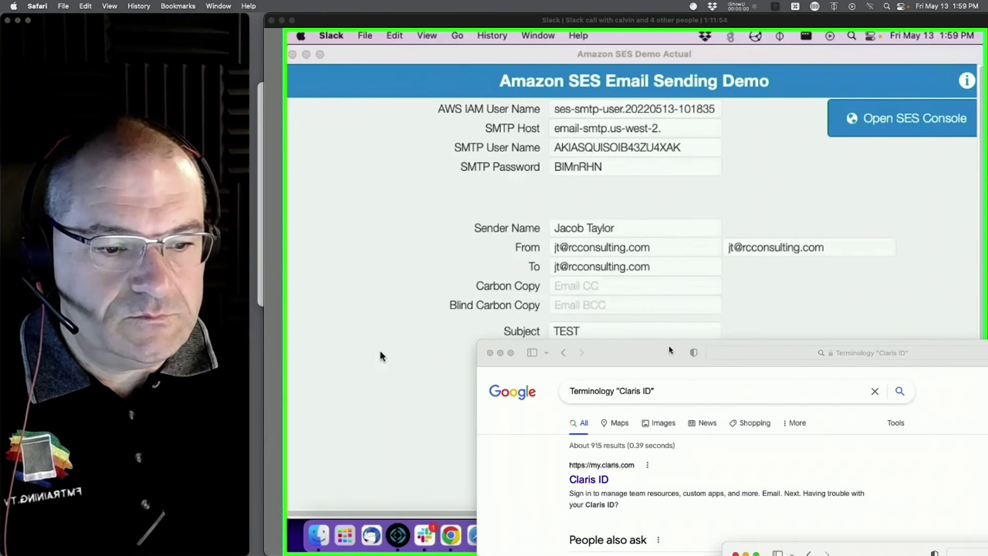
left_click_drag(839, 365, 697, 168)
left_click(719, 154)
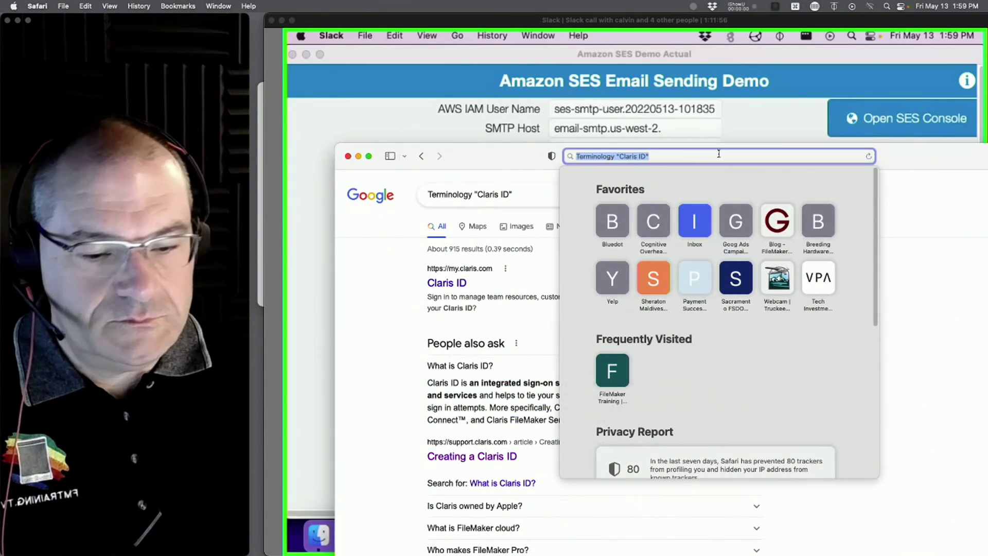
type("360Wo")
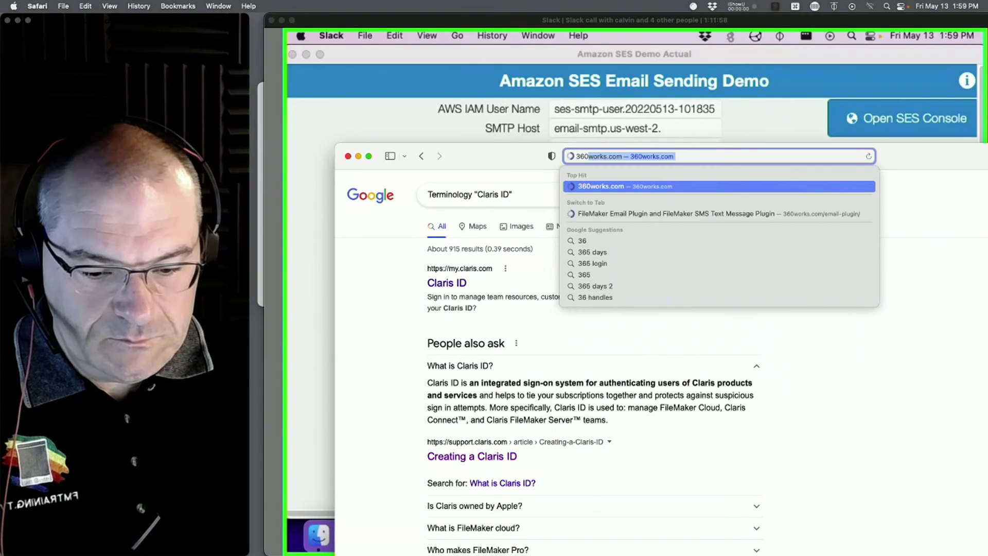
type("rks.com")
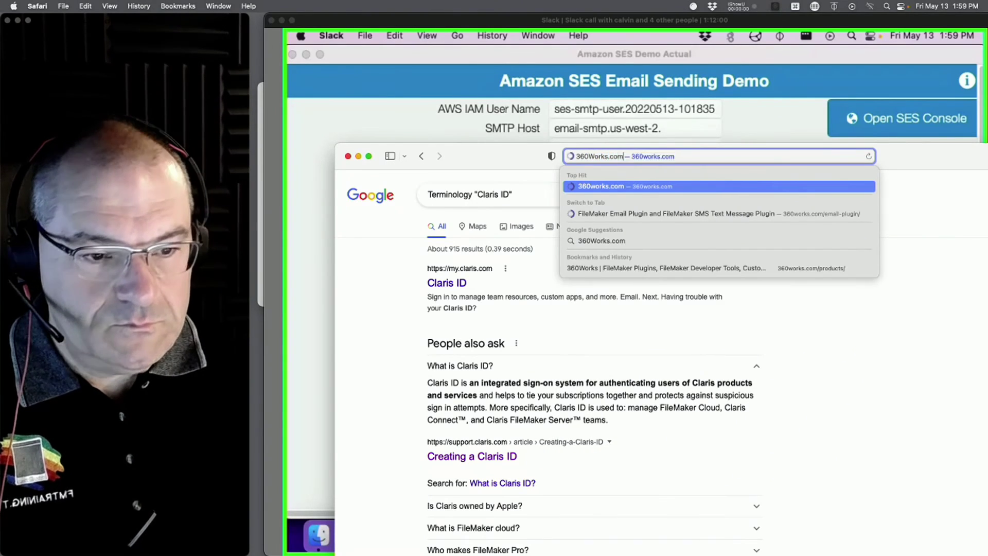
key("Return")
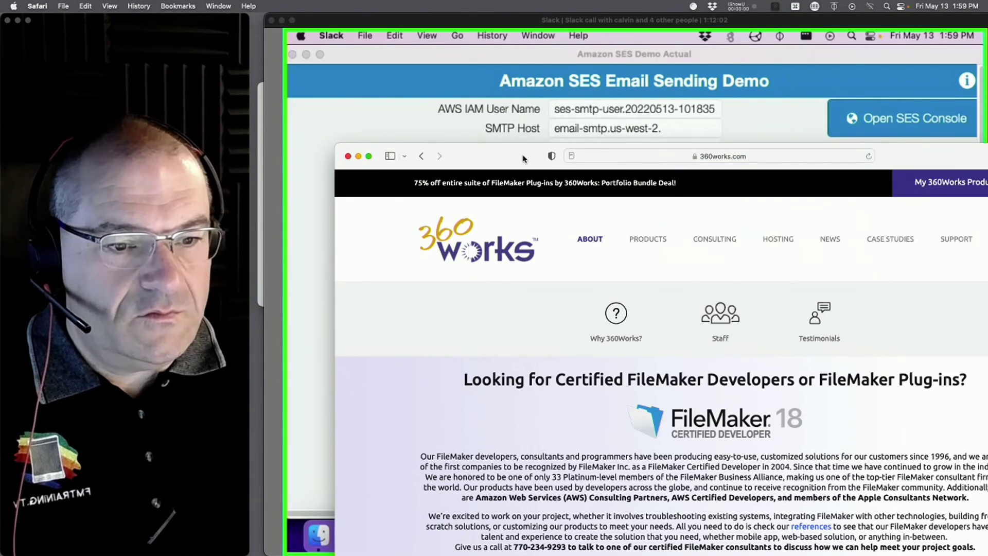
left_click_drag(528, 157, 478, 53)
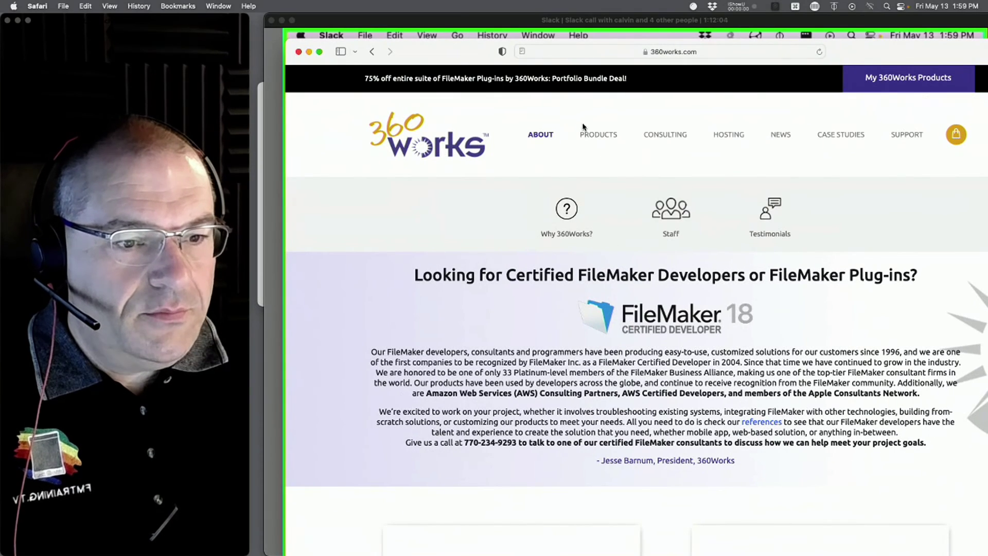
- Open the Zulu calendar plugin page from PRODUCTS, highlight its description, and push the call panel aside
left_click(587, 133)
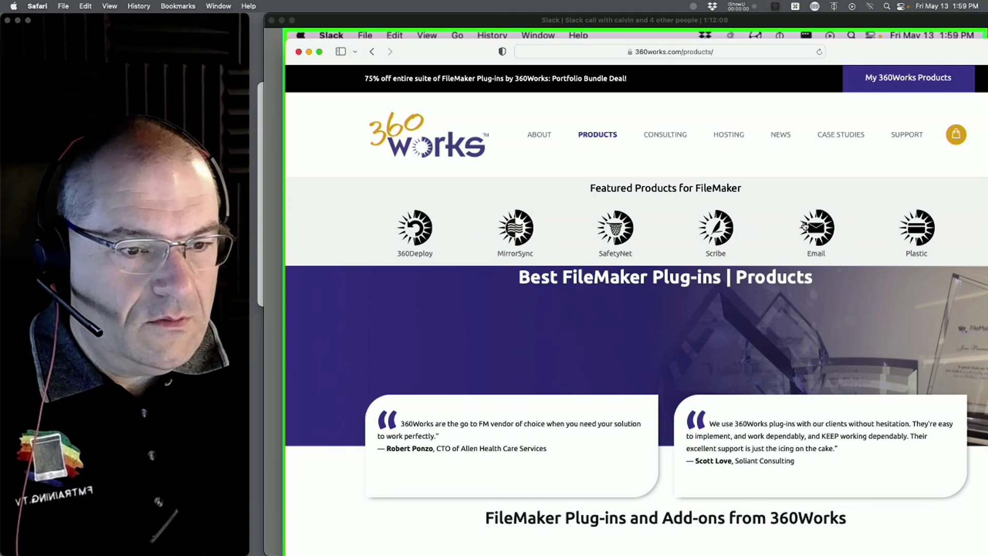
scroll(793, 229, "down", 8)
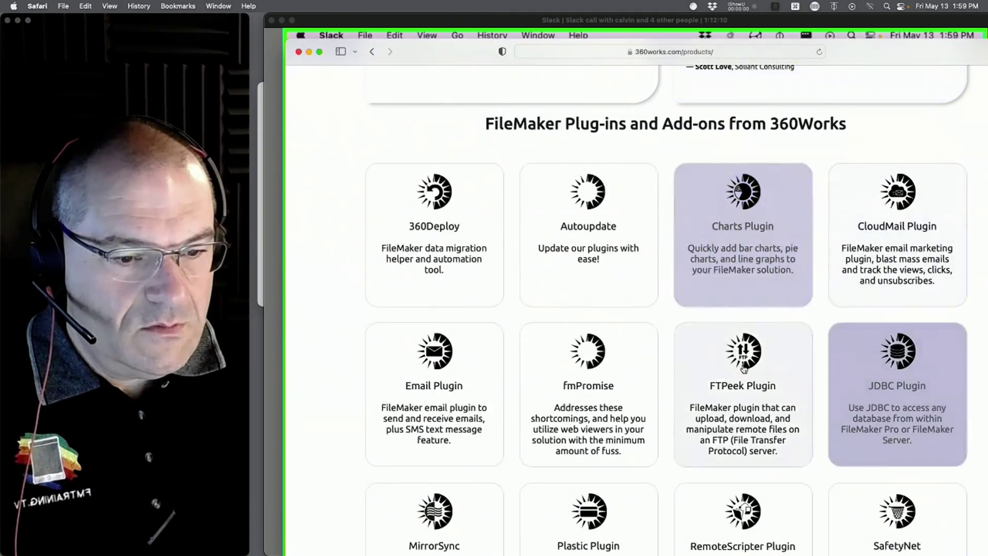
scroll(834, 354, "down", 8)
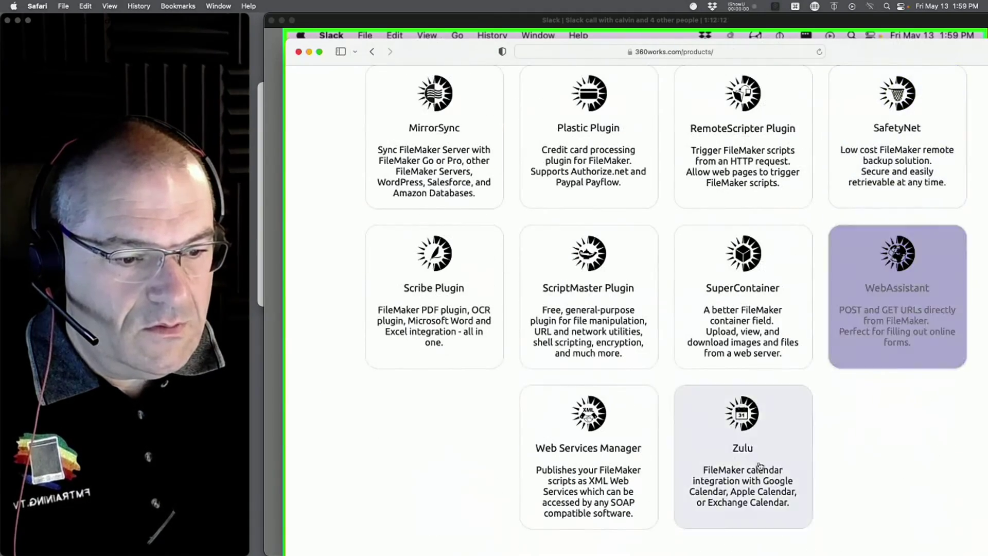
left_click(802, 390)
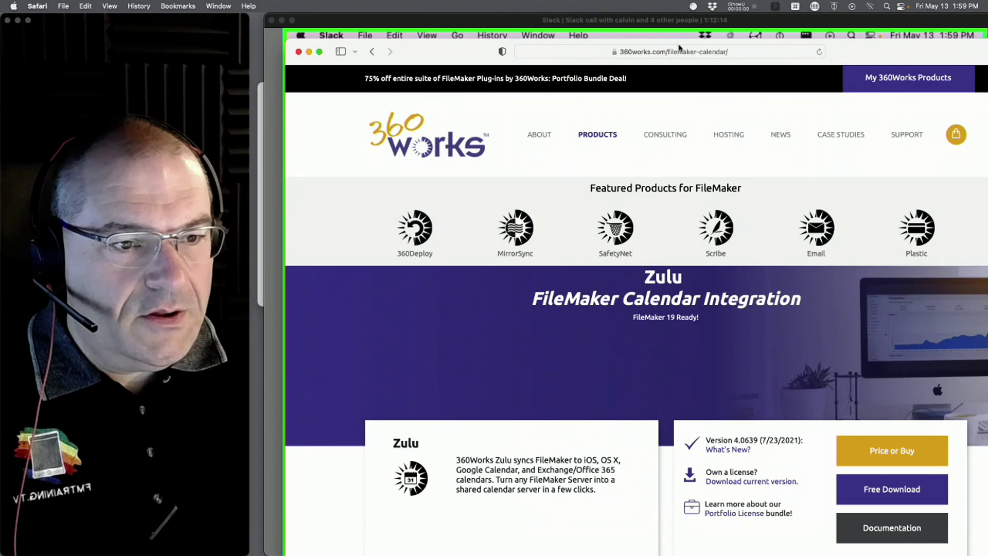
left_click(815, 5)
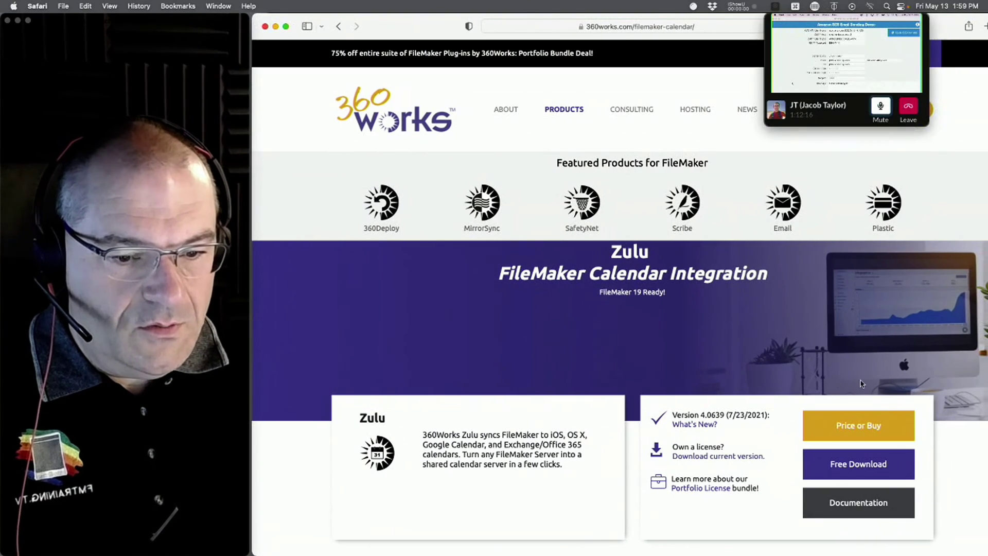
scroll(859, 362, "down", 3)
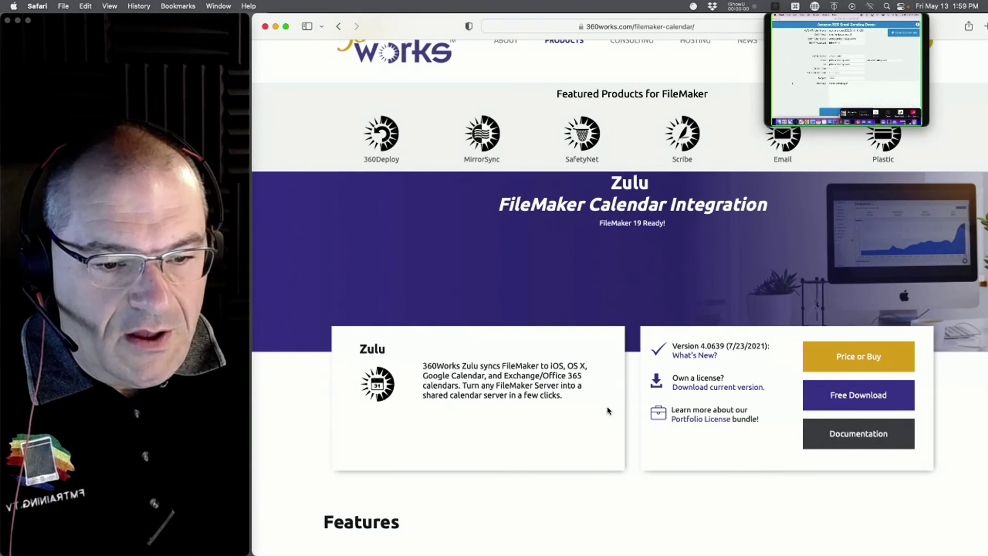
left_click_drag(570, 402, 350, 344)
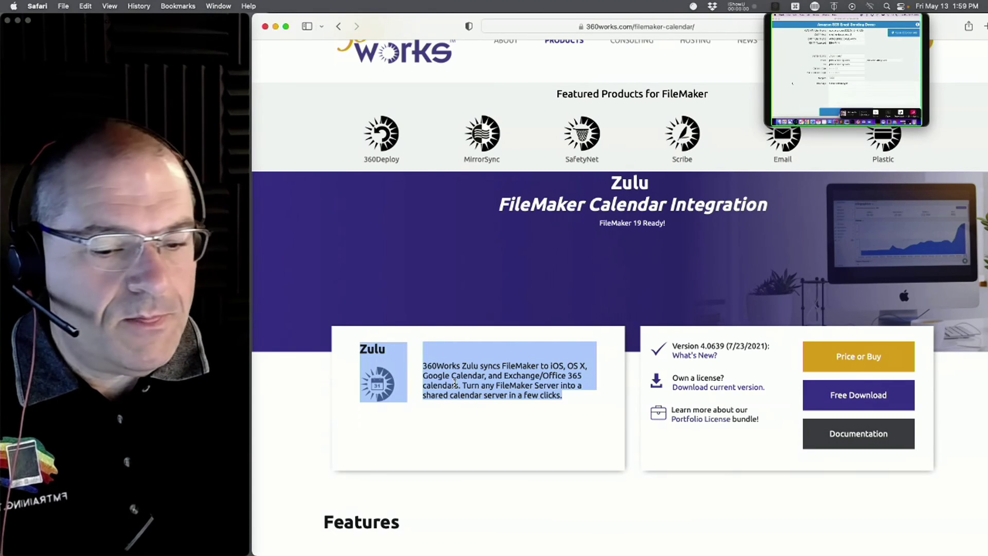
scroll(576, 296, "up", 3)
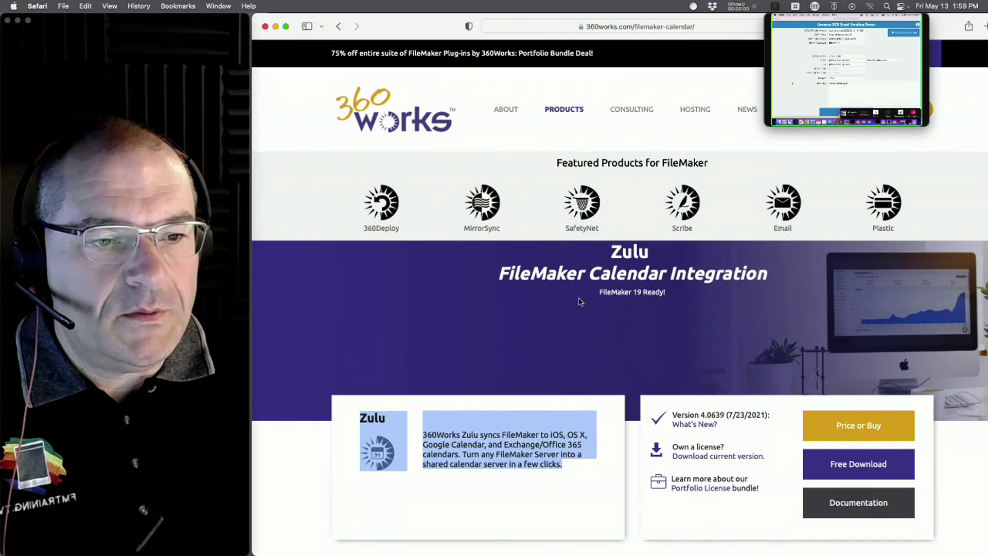
left_click(862, 35)
left_click_drag(862, 34, 987, 46)
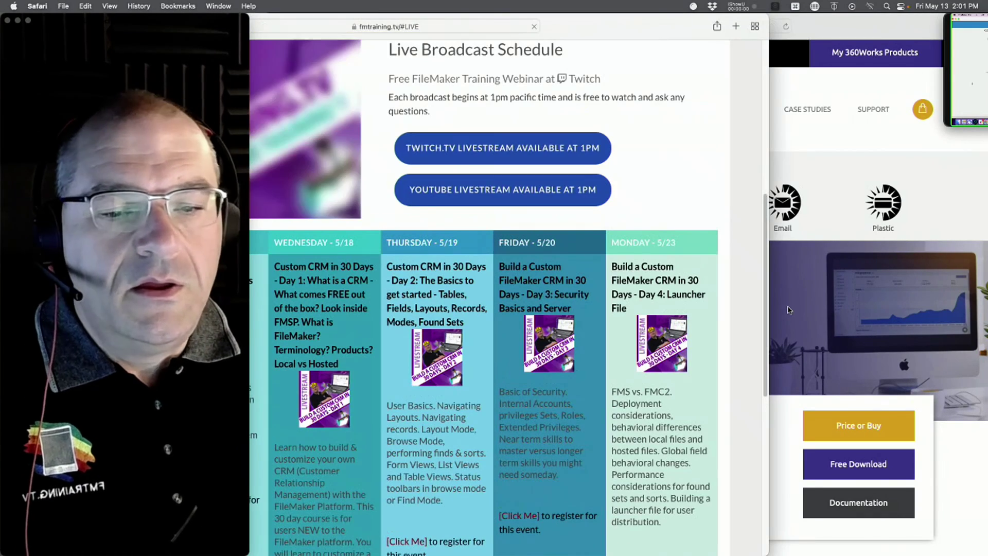
- Slide the Safari window right to show the whole week of the Live Broadcast Schedule
left_click_drag(630, 23, 835, 24)
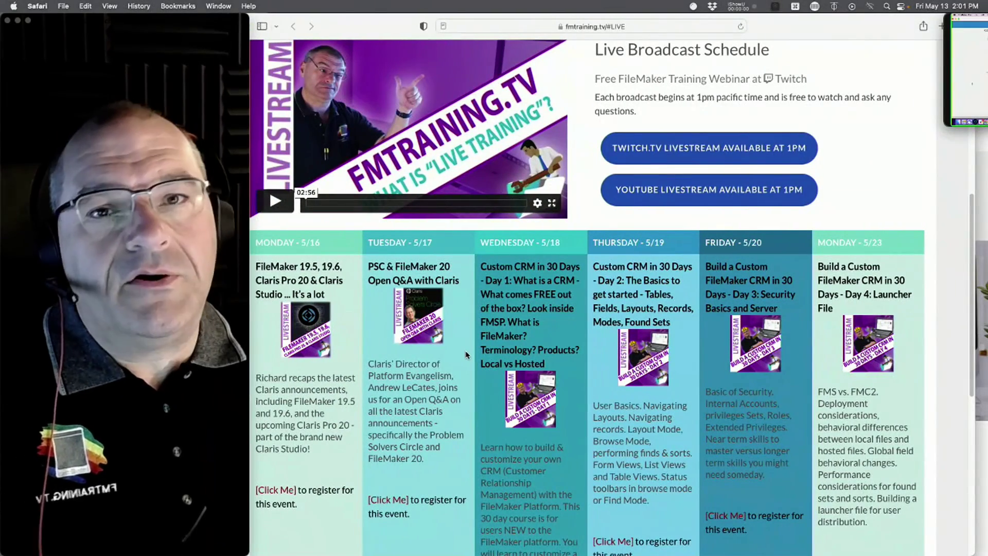